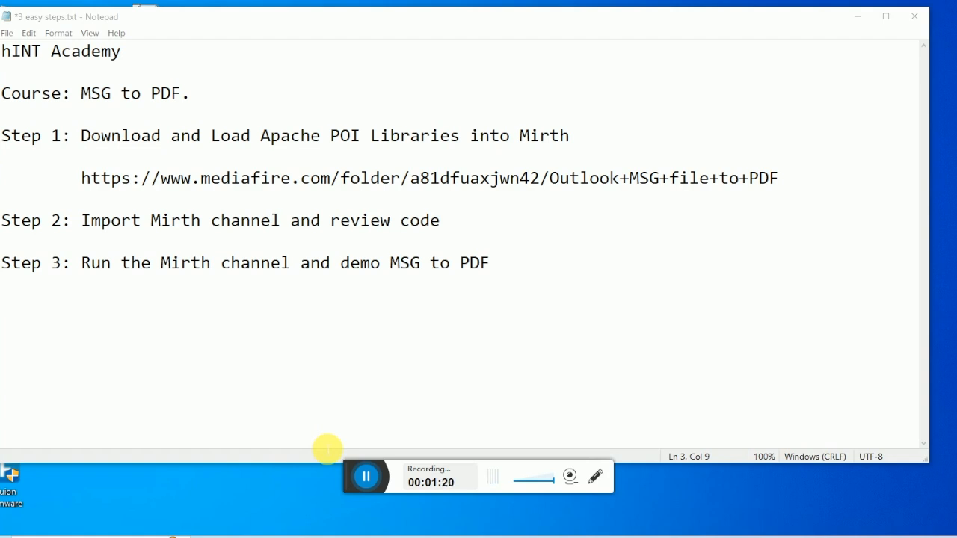
Step: Finish the '3 easy steps.txt' notes: load Apache POI libraries, import the channel, run the MSG-to-PDF demo
{"action": "left_click", "coordinate": [366, 477]}
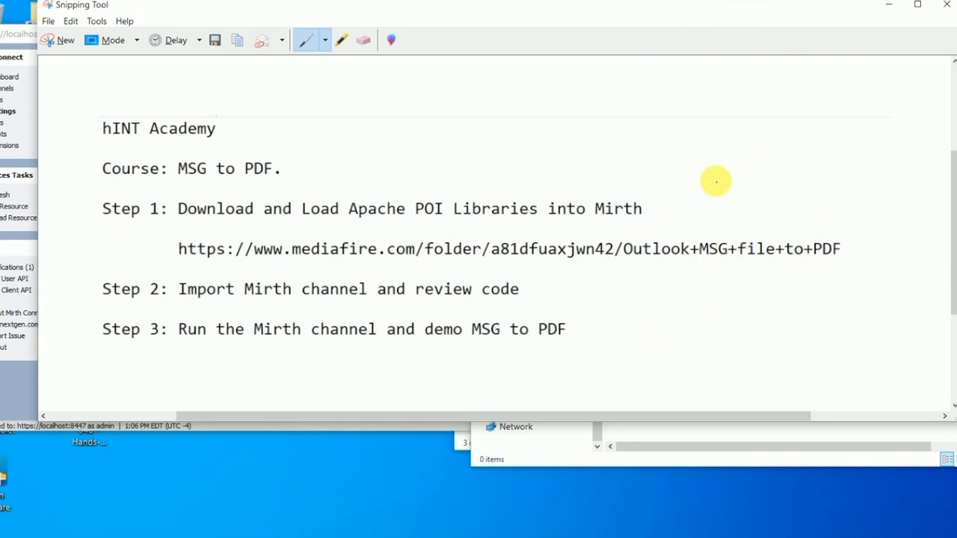
Step: Arrange the two Explorer windows and open the MSG to PDF - POI jar folder in Downloads
{"action": "key", "text": "alt+Tab"}
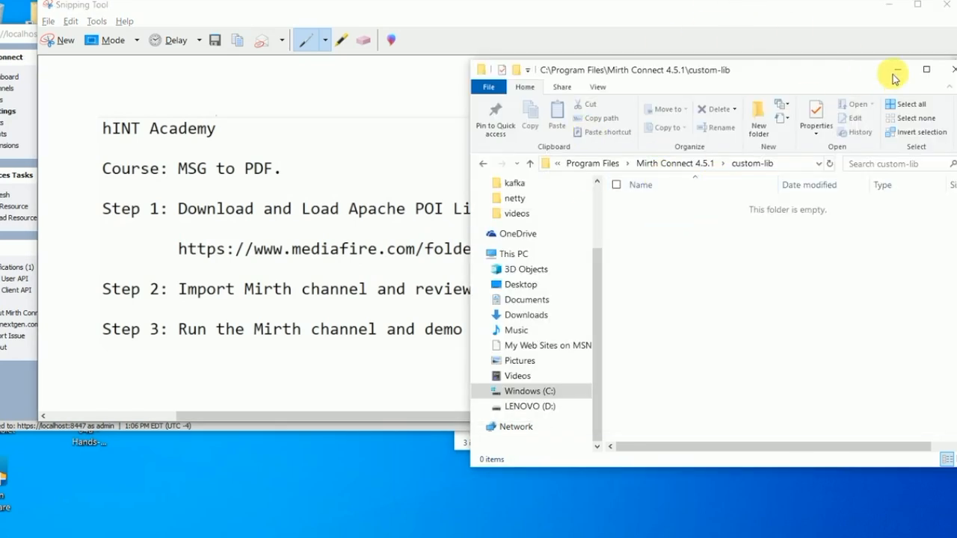
{"action": "left_click_drag", "start_coordinate": [860, 79], "coordinate": [408, 38]}
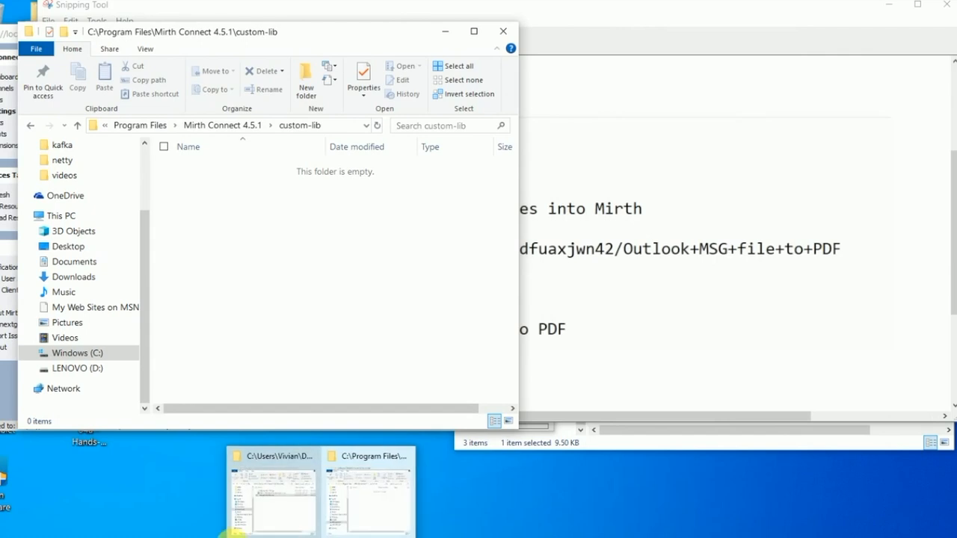
{"action": "mouse_move", "coordinate": [347, 533]}
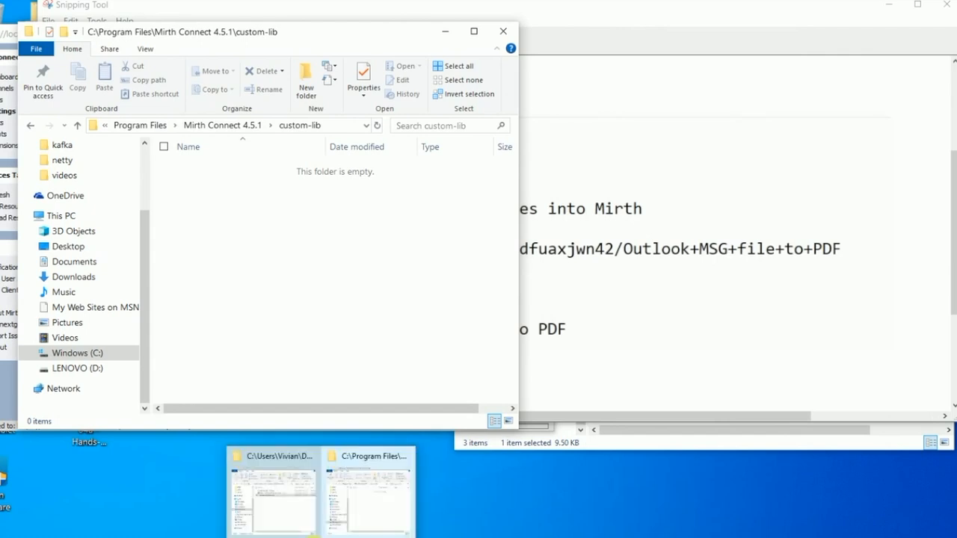
{"action": "left_click", "coordinate": [527, 442]}
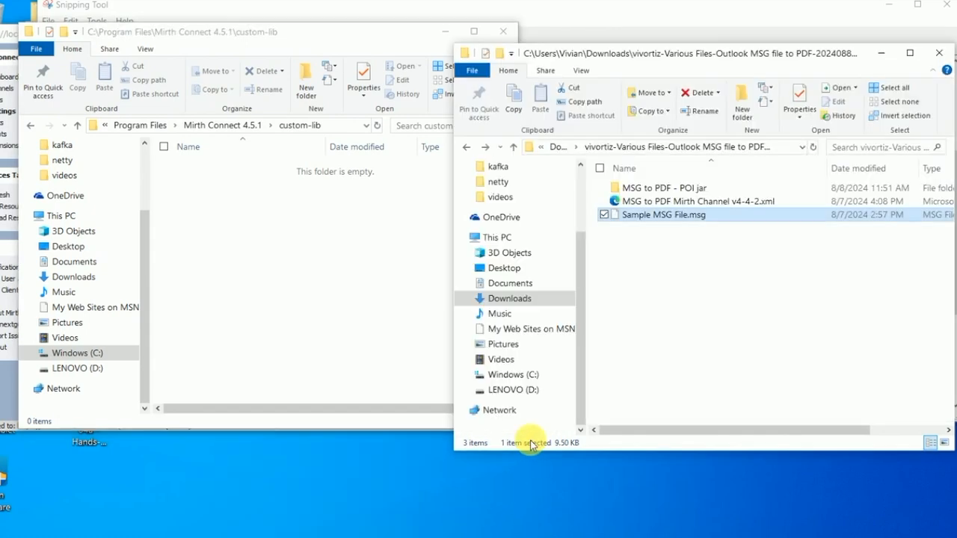
{"action": "double_click", "coordinate": [731, 188]}
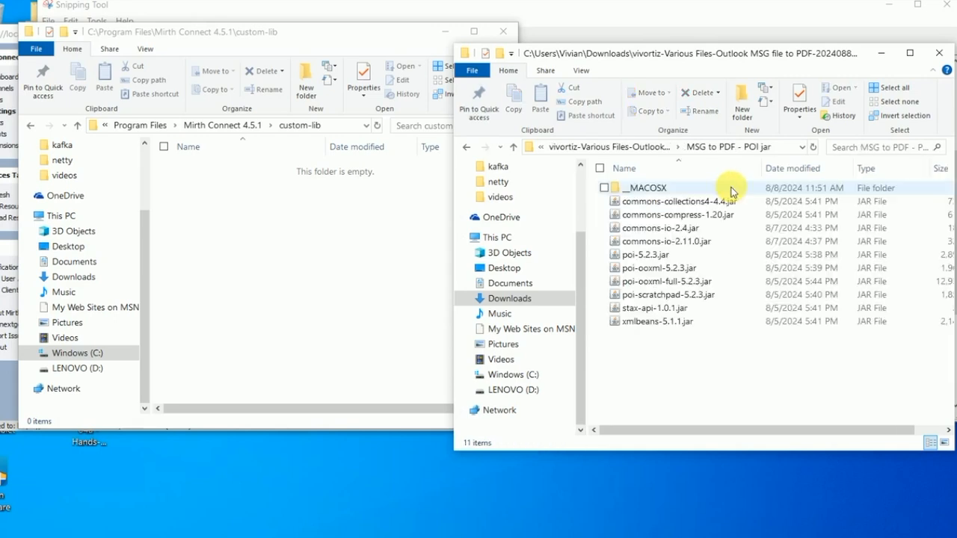
{"action": "left_click_drag", "start_coordinate": [748, 60], "coordinate": [761, 54]}
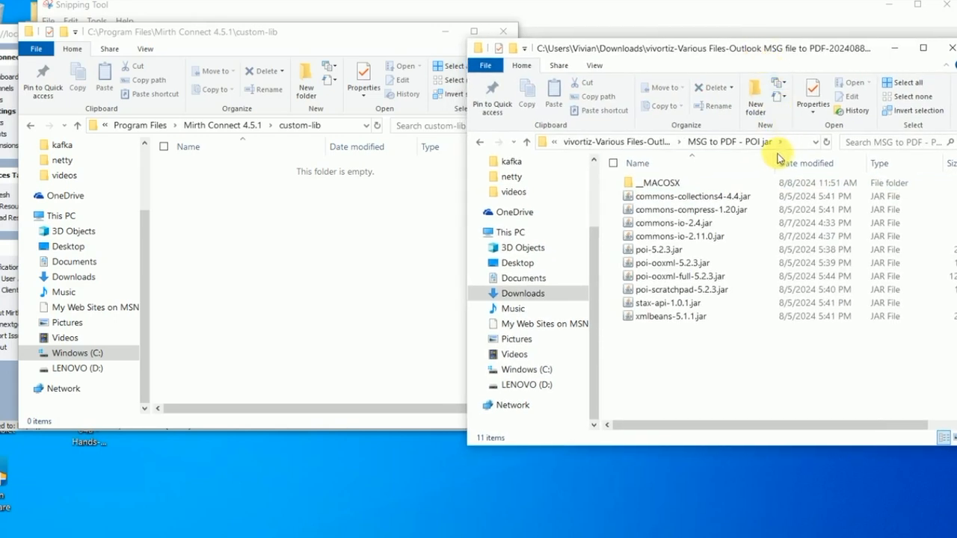
{"action": "left_click", "coordinate": [716, 210]}
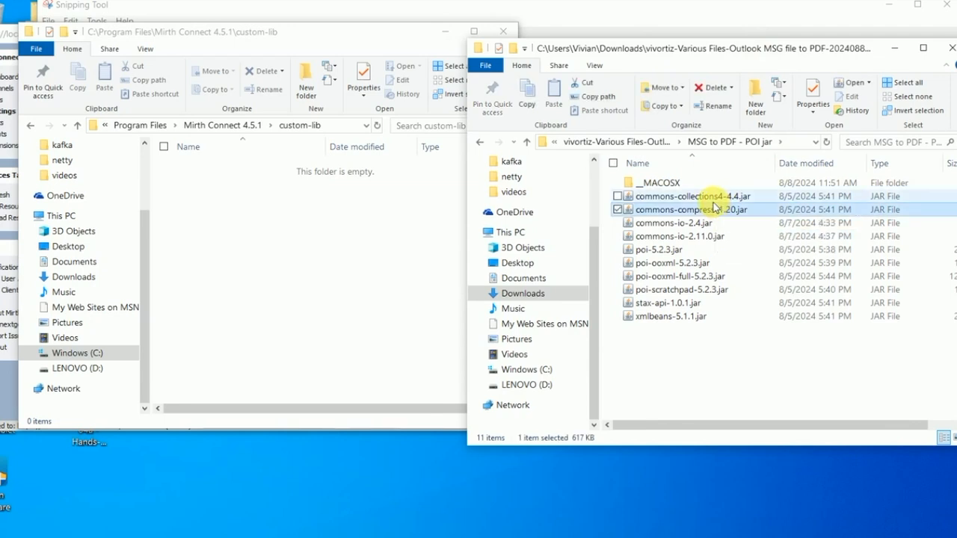
{"action": "left_click", "coordinate": [656, 184]}
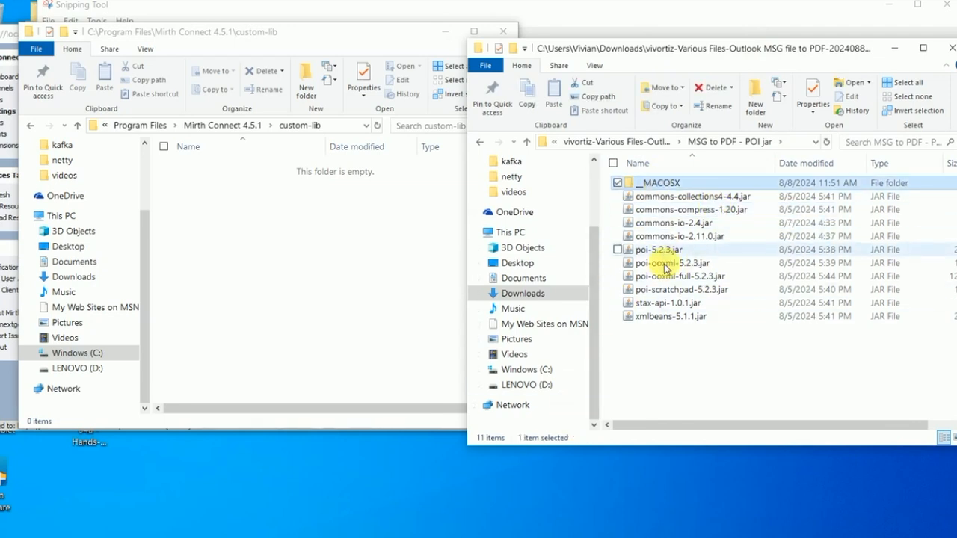
{"action": "left_click", "coordinate": [665, 351]}
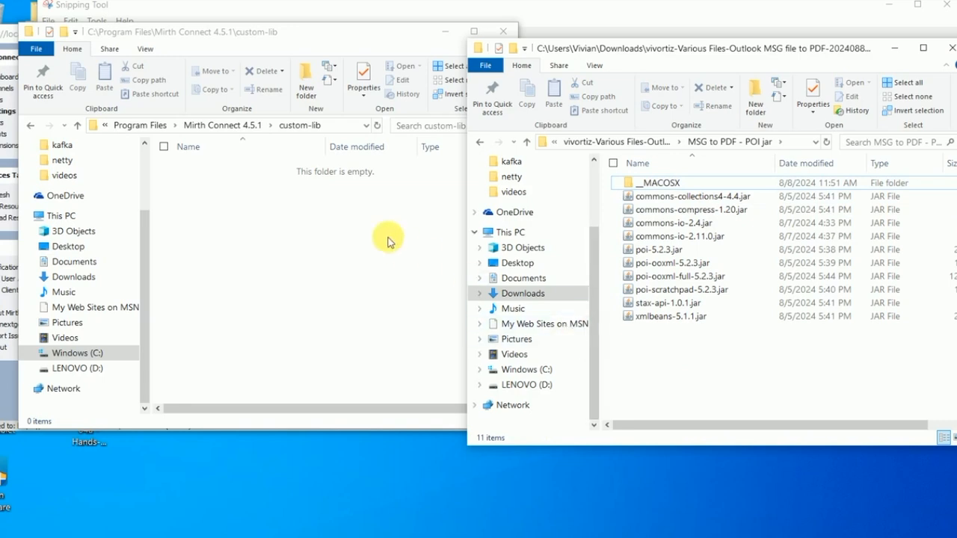
Step: Navigate the other window to C:\Program Files\Mirth Connect 4.5.1\custom-lib
{"action": "left_click", "coordinate": [77, 126]}
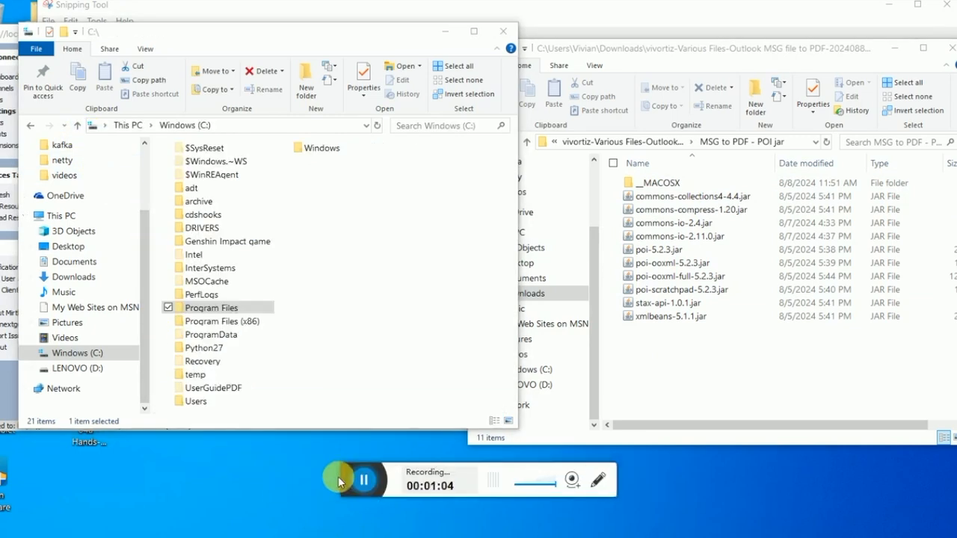
{"action": "double_click", "coordinate": [221, 314]}
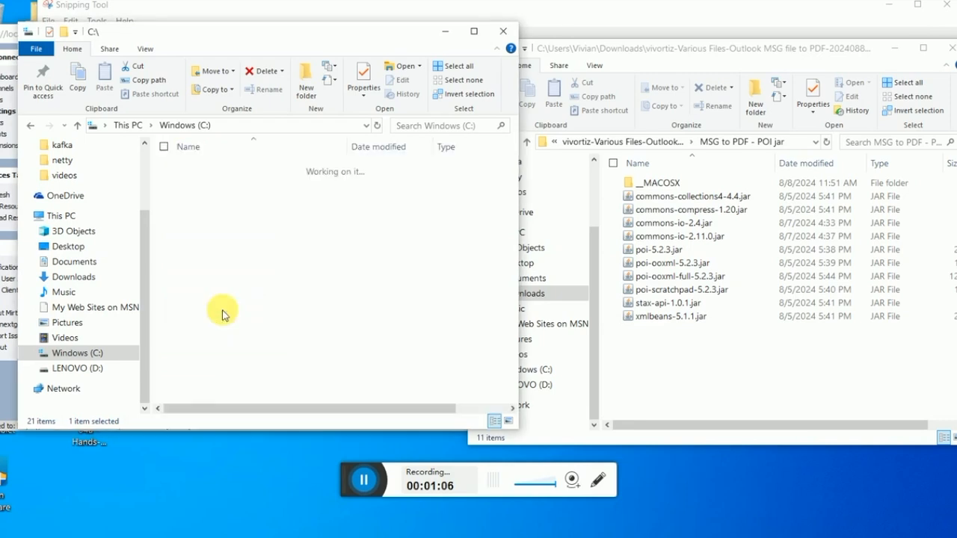
{"action": "scroll", "coordinate": [299, 326], "scroll_direction": "down", "scroll_amount": 8}
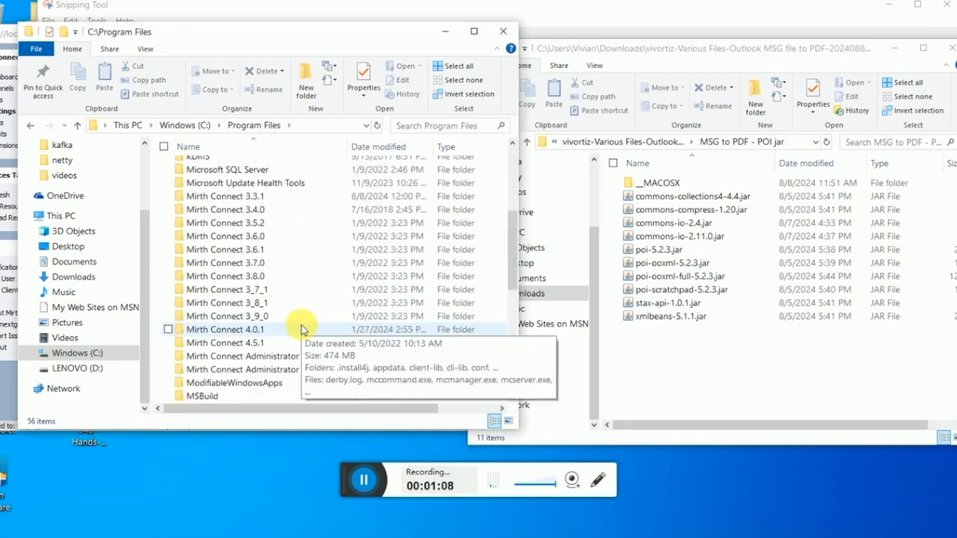
{"action": "scroll", "coordinate": [299, 329], "scroll_direction": "up", "scroll_amount": 3}
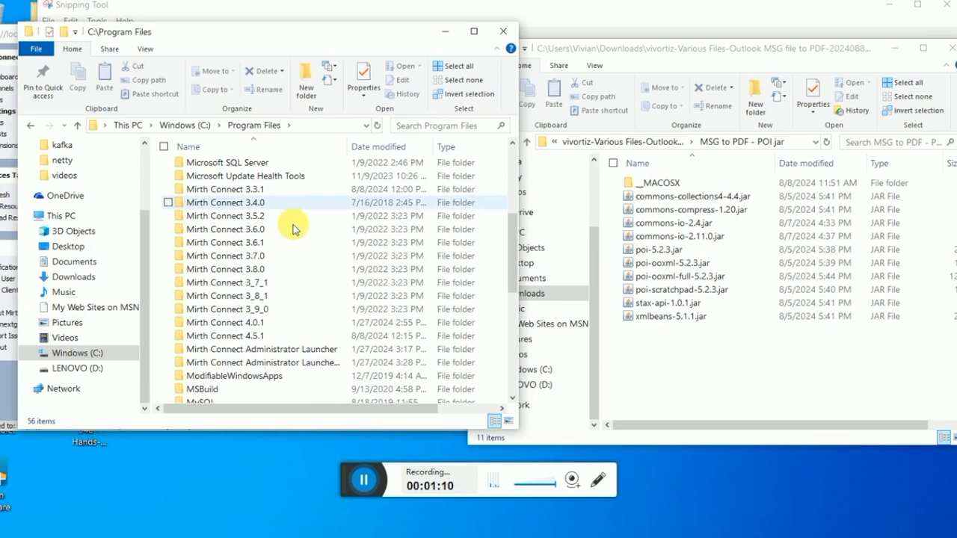
{"action": "mouse_move", "coordinate": [276, 323]}
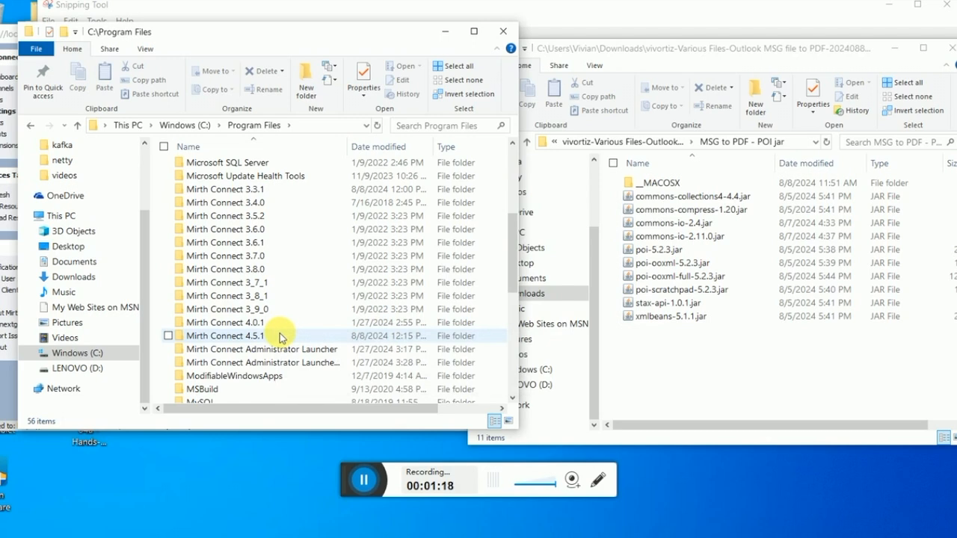
{"action": "double_click", "coordinate": [281, 336]}
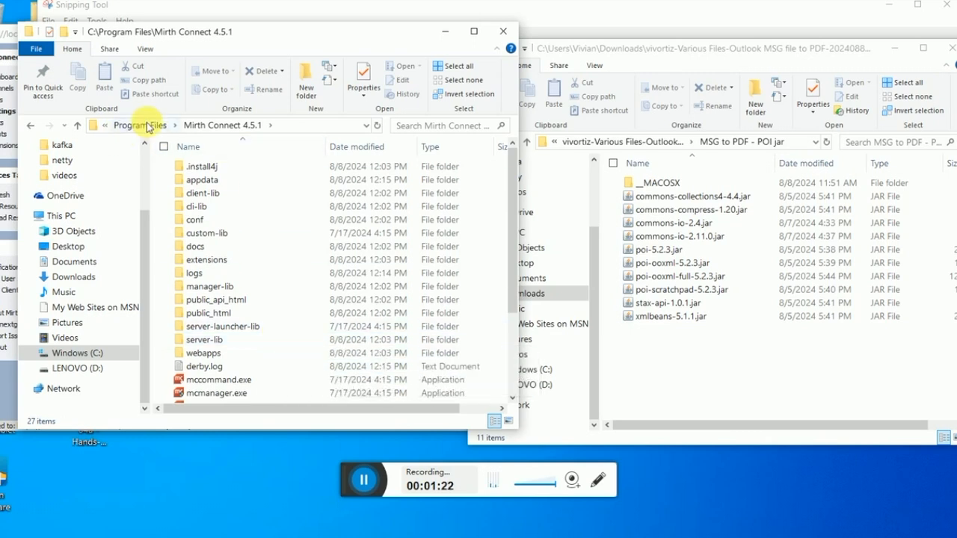
{"action": "scroll", "coordinate": [274, 216], "scroll_direction": "down", "scroll_amount": 3}
{"action": "scroll", "coordinate": [274, 215], "scroll_direction": "up", "scroll_amount": 3}
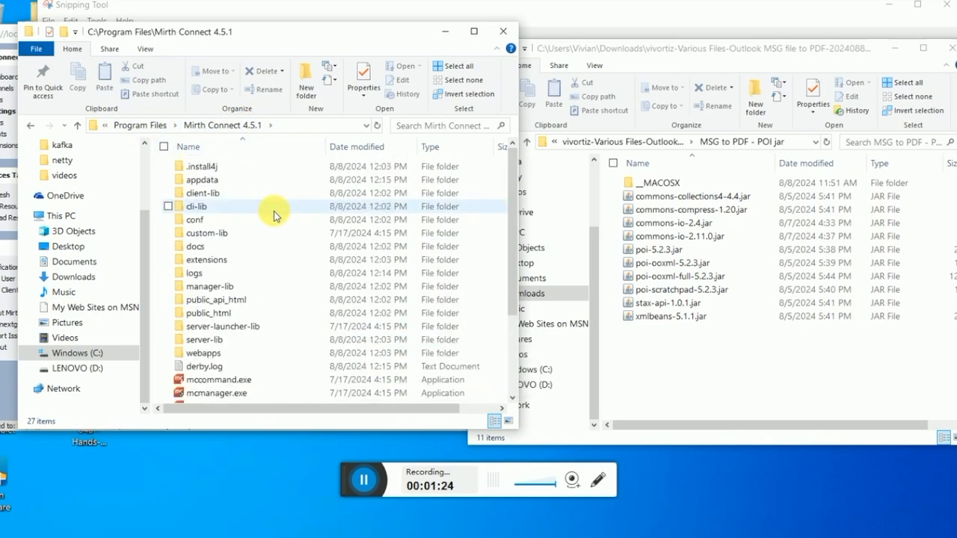
{"action": "double_click", "coordinate": [203, 234]}
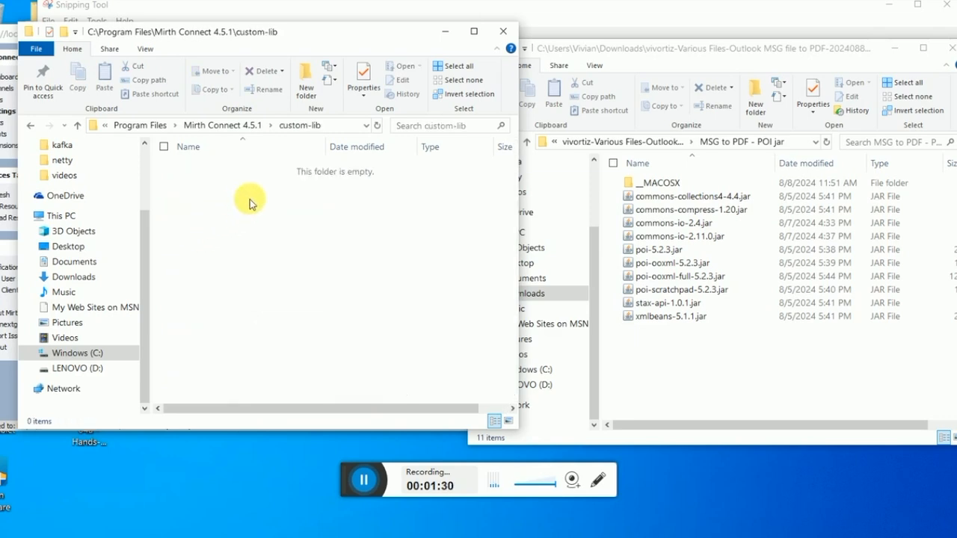
Step: Copy all ten jar files into the Mirth Connect 4.5.1 custom-lib folder, granting administrator permission
{"action": "left_click_drag", "start_coordinate": [310, 37], "coordinate": [269, 28]}
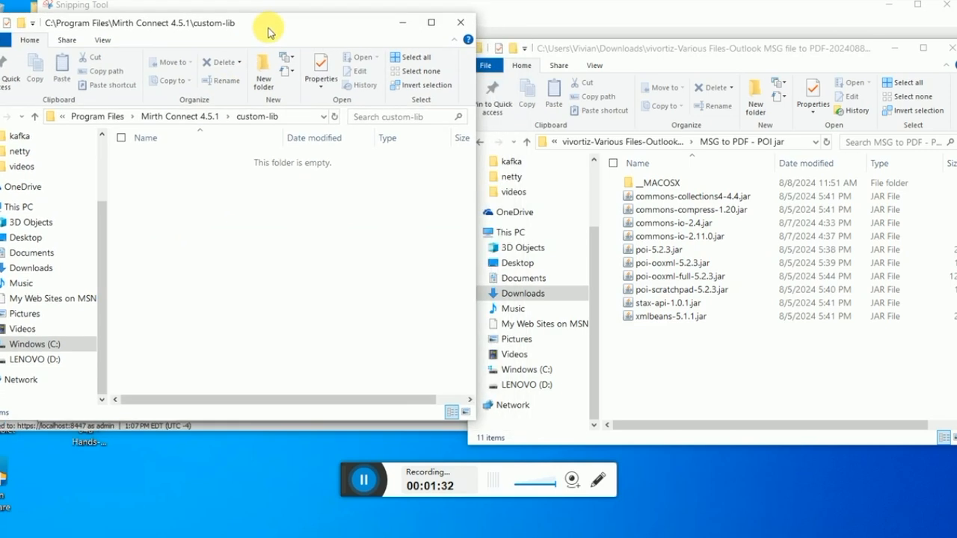
{"action": "left_click", "coordinate": [659, 196]}
{"action": "left_click", "coordinate": [643, 316], "text": "shift"}
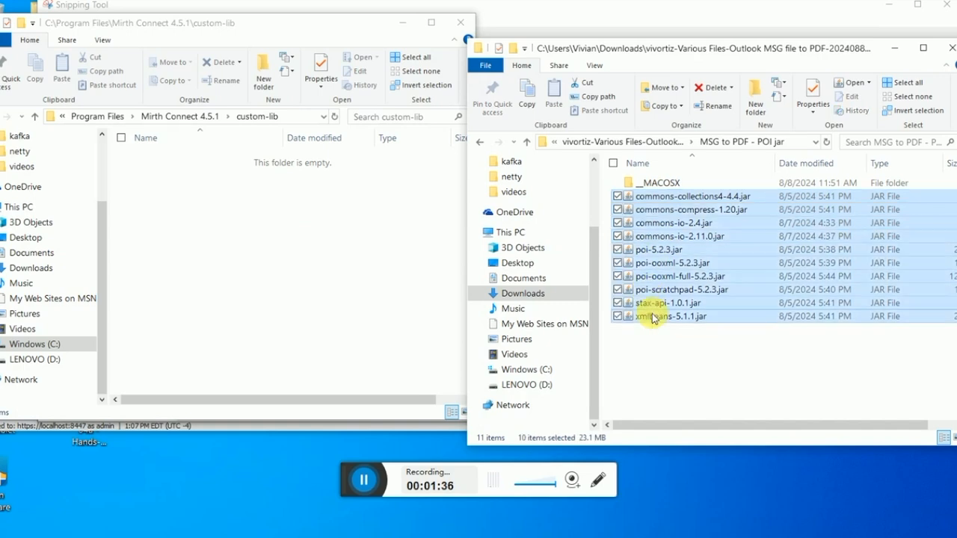
{"action": "right_click", "coordinate": [680, 271]}
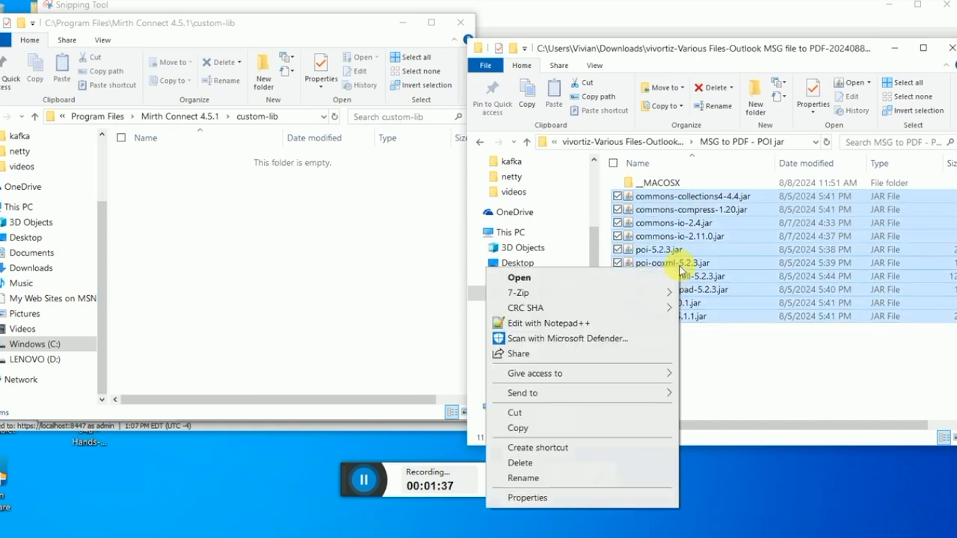
{"action": "left_click", "coordinate": [578, 428]}
{"action": "left_click", "coordinate": [277, 267]}
{"action": "right_click", "coordinate": [276, 260]}
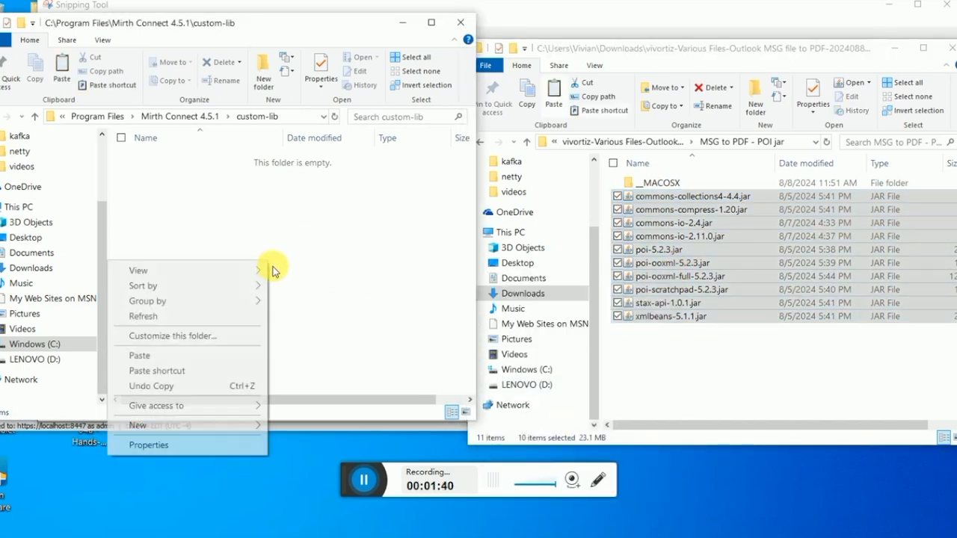
{"action": "left_click", "coordinate": [206, 356]}
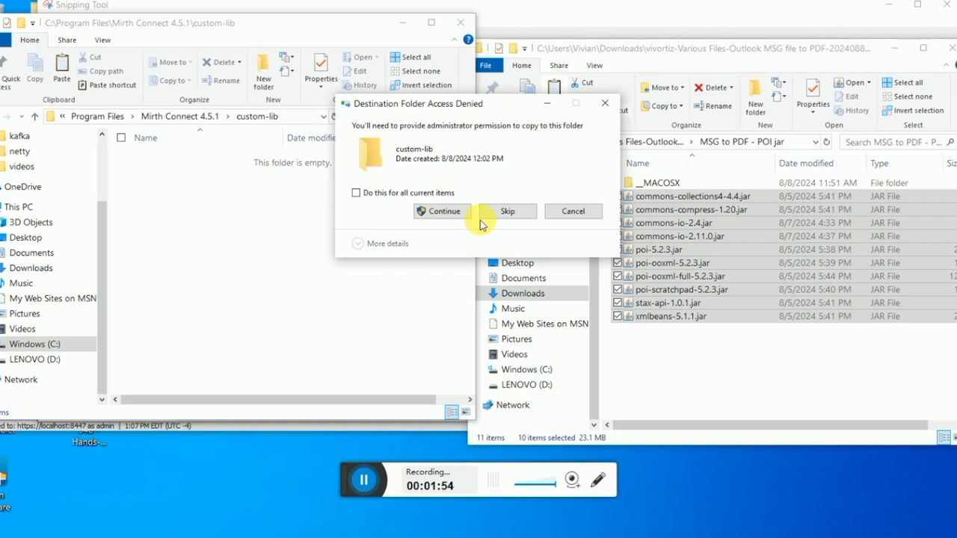
{"action": "left_click", "coordinate": [424, 218]}
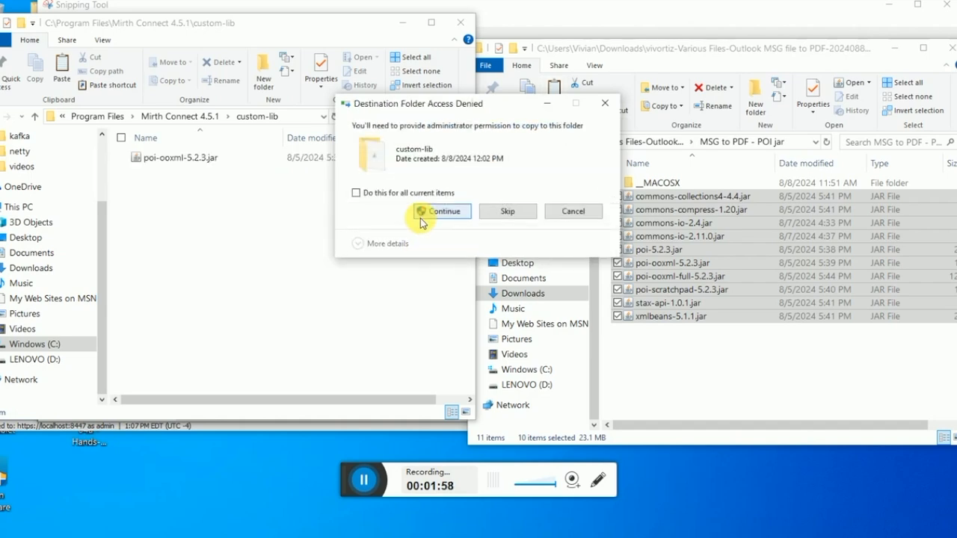
{"action": "left_click", "coordinate": [447, 194]}
{"action": "left_click", "coordinate": [441, 212]}
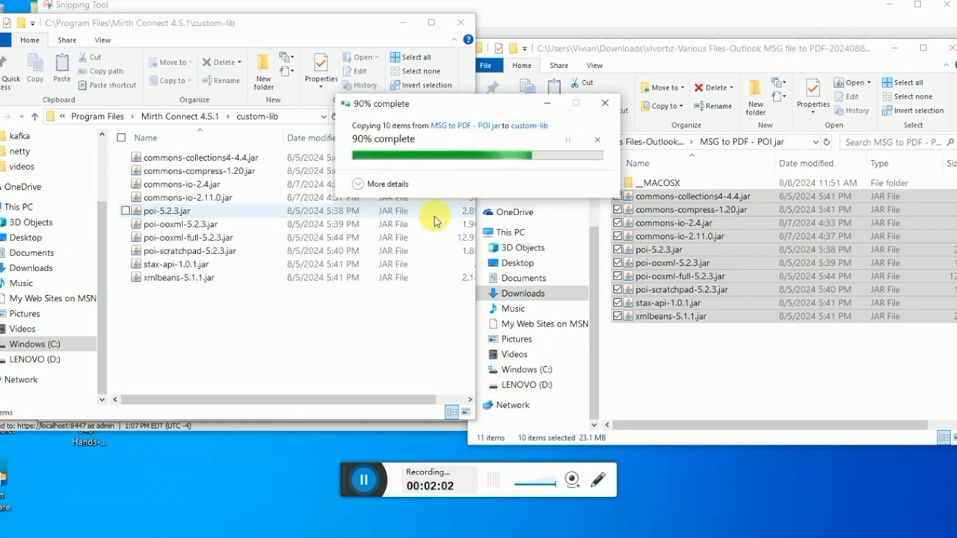
{"action": "left_click", "coordinate": [292, 339]}
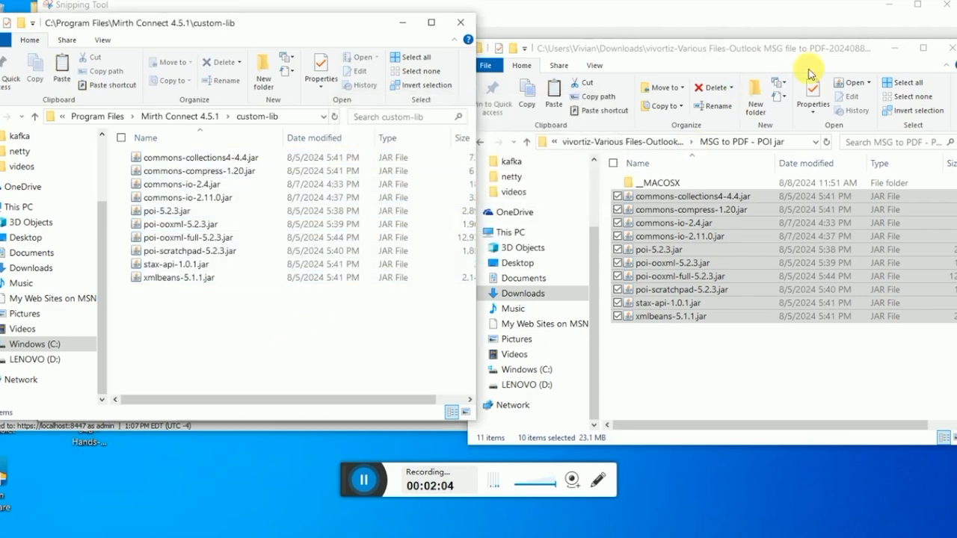
Step: Locate MSG to PDF Mirth Channel v4-4-2.xml in the course folder, then close that window
{"action": "left_click", "coordinate": [528, 152]}
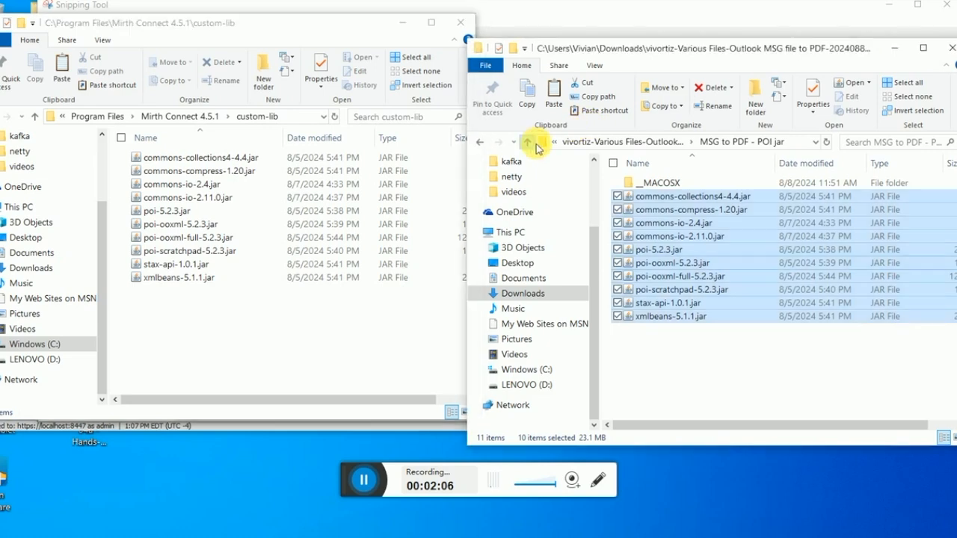
{"action": "left_click", "coordinate": [527, 142]}
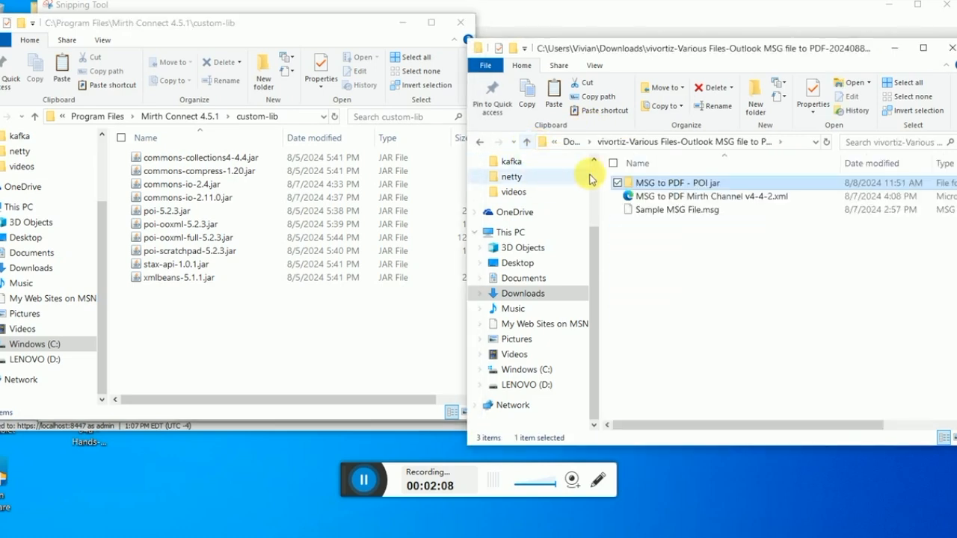
{"action": "left_click", "coordinate": [760, 200]}
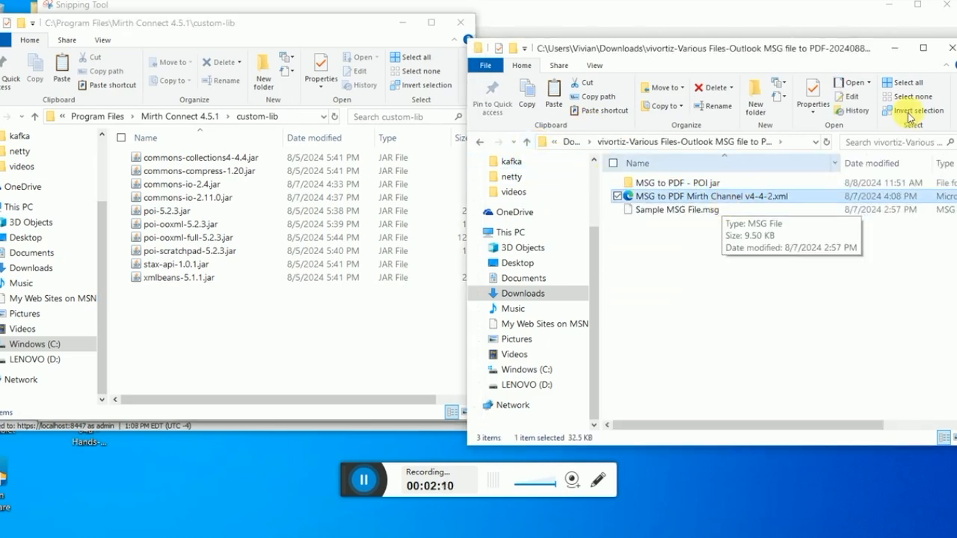
{"action": "left_click", "coordinate": [947, 47]}
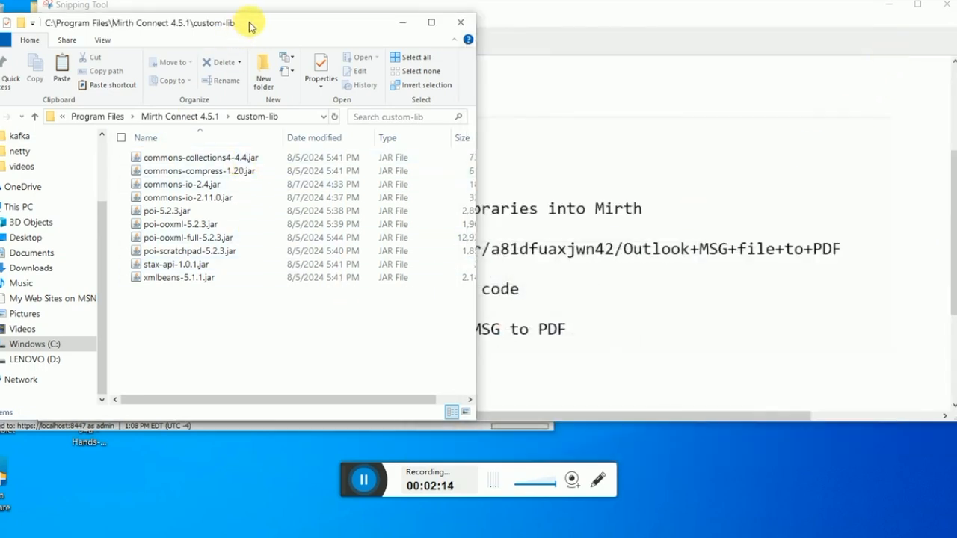
{"action": "left_click_drag", "start_coordinate": [248, 24], "coordinate": [321, 23]}
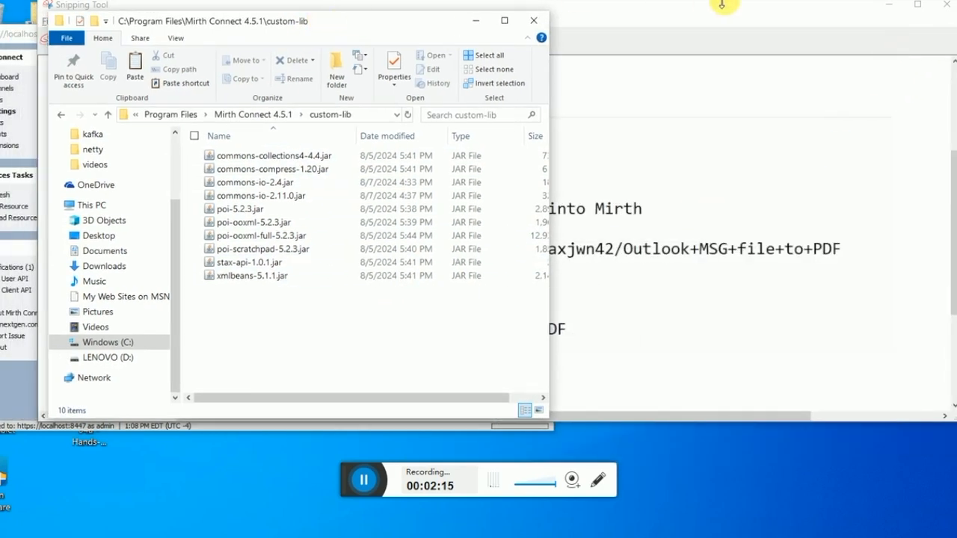
Step: Maximize Mirth Connect Administrator and open the Resources tab of Settings
{"action": "left_click", "coordinate": [888, 6]}
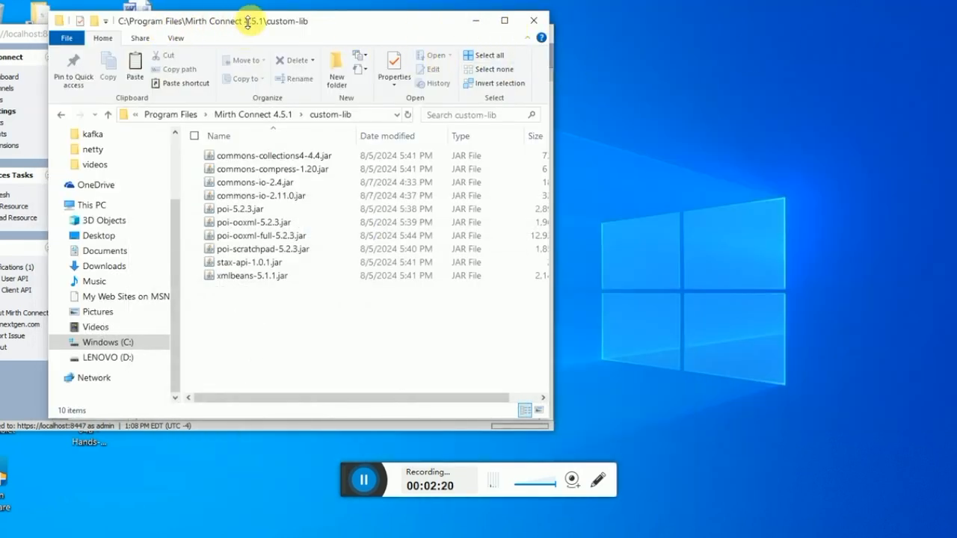
{"action": "left_click_drag", "start_coordinate": [253, 24], "coordinate": [532, 35]}
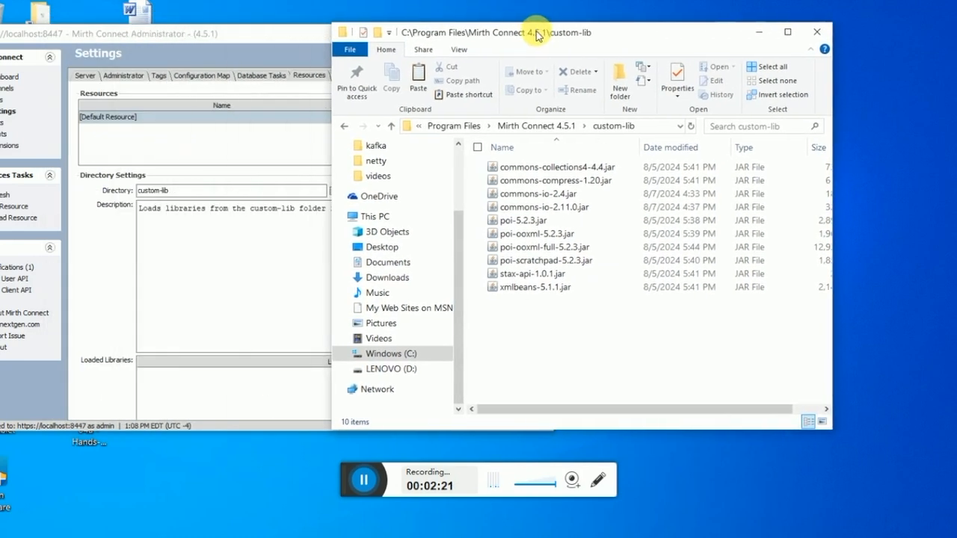
{"action": "left_click", "coordinate": [296, 34]}
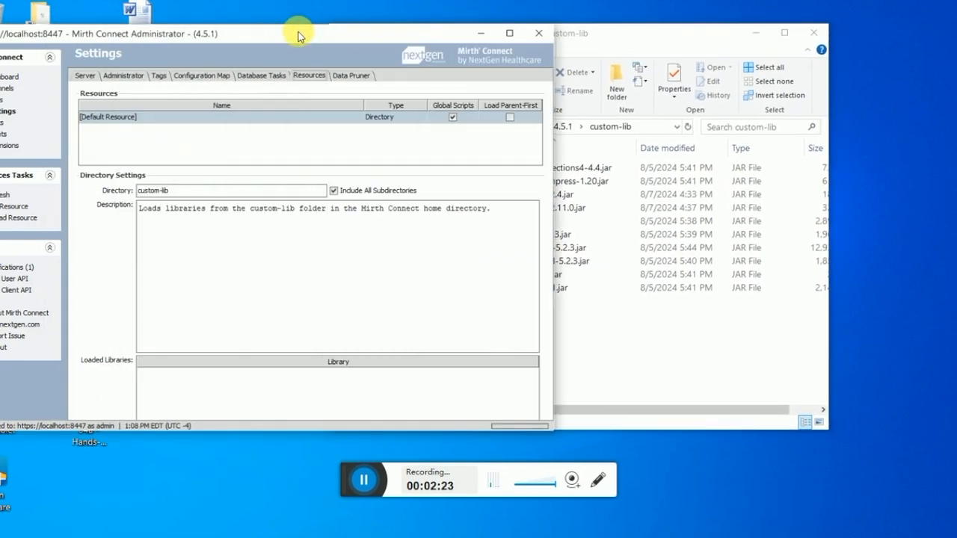
{"action": "left_click", "coordinate": [513, 31]}
{"action": "left_click", "coordinate": [11, 54]}
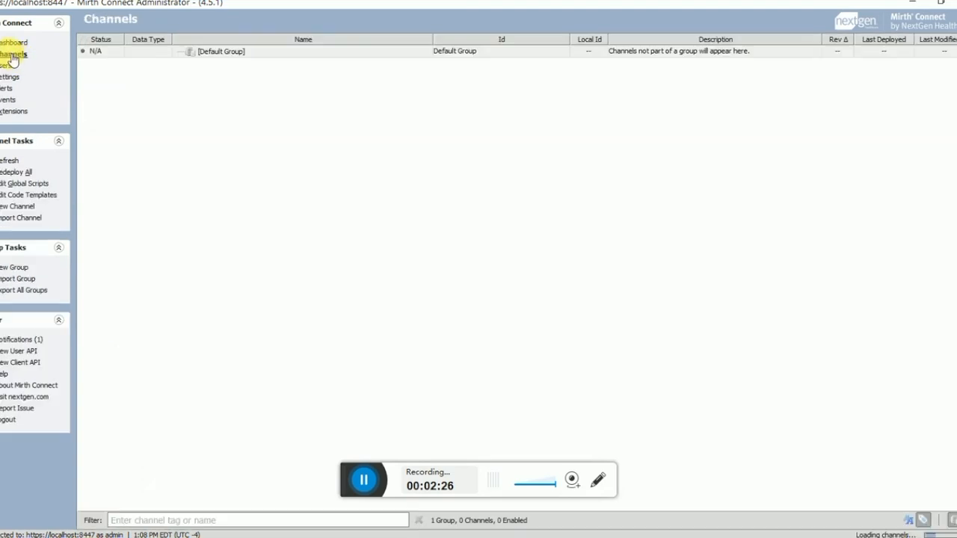
{"action": "left_click", "coordinate": [7, 78]}
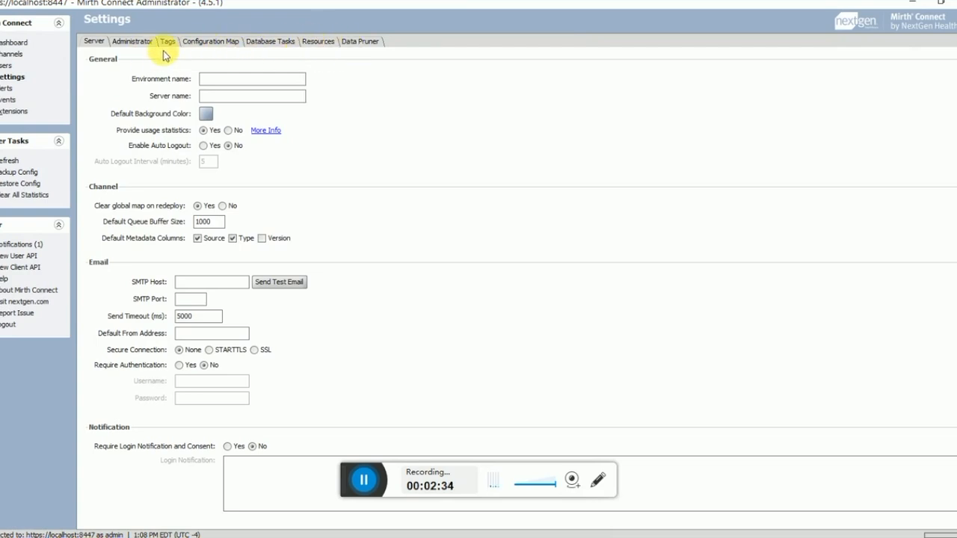
{"action": "left_click", "coordinate": [320, 43]}
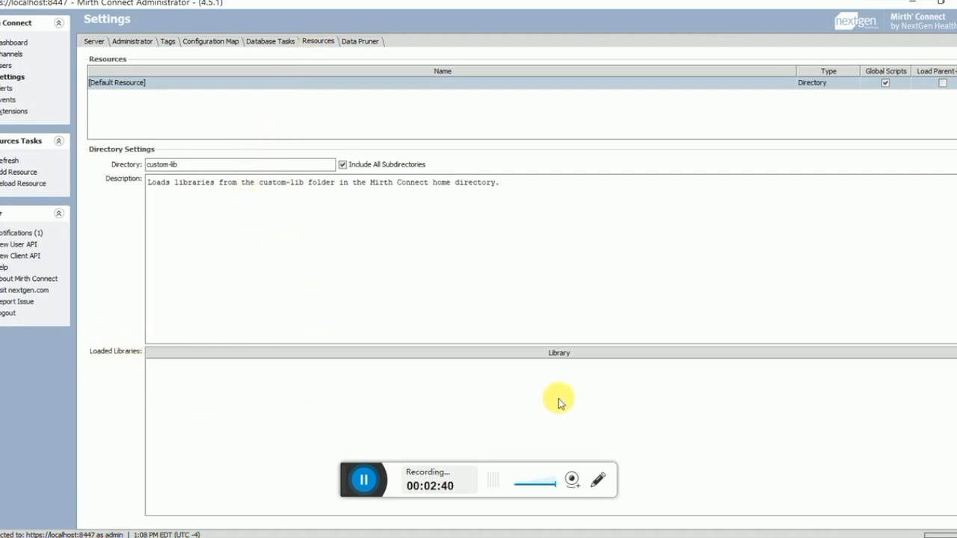
Step: Reload the Default Resource from the custom-lib directory, confirming with Yes
{"action": "left_click", "coordinate": [189, 165]}
{"action": "left_click_drag", "start_coordinate": [189, 165], "coordinate": [135, 159]}
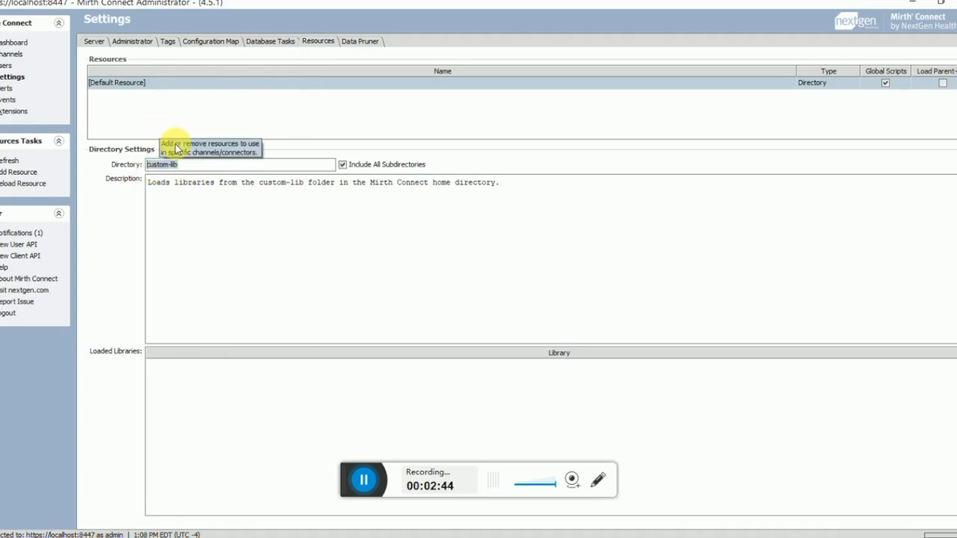
{"action": "left_click", "coordinate": [184, 167]}
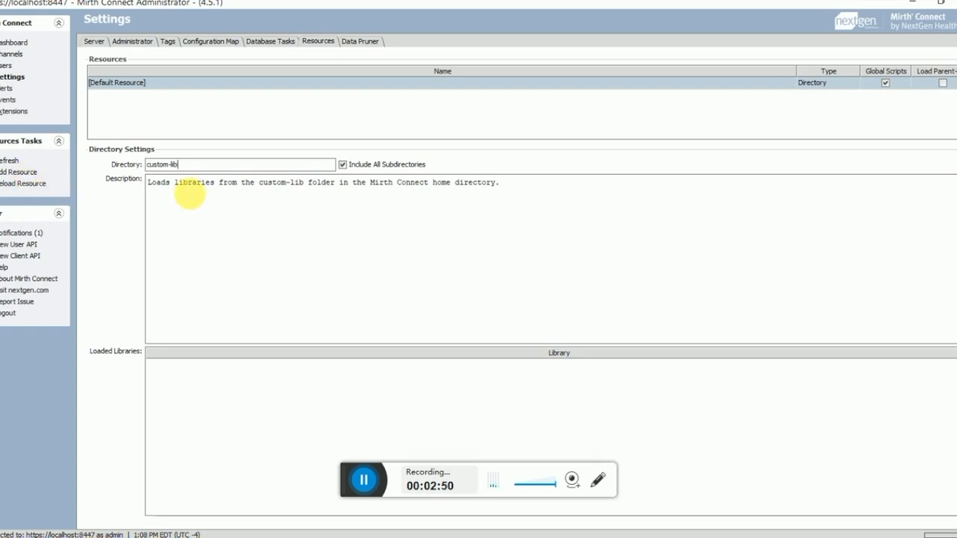
{"action": "left_click", "coordinate": [30, 185]}
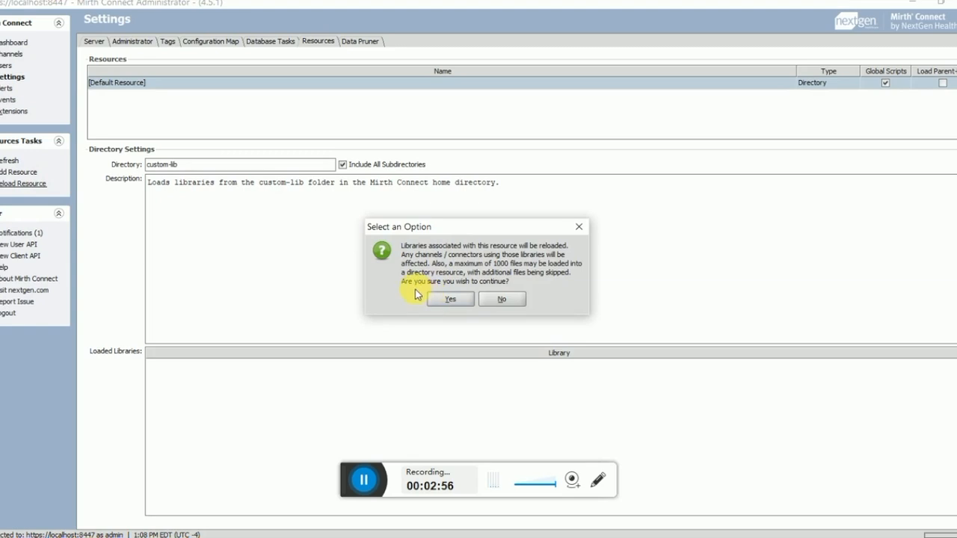
{"action": "left_click", "coordinate": [450, 303]}
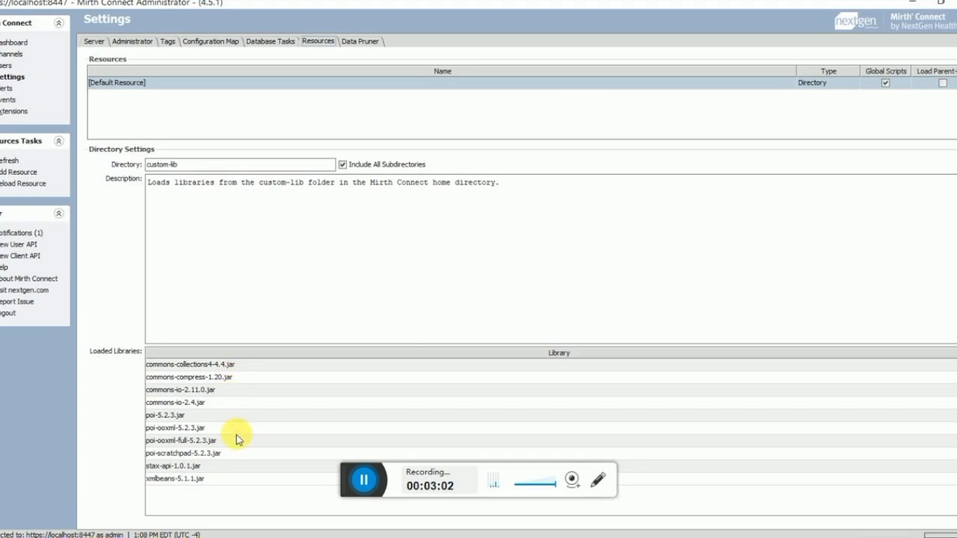
{"action": "left_click", "coordinate": [193, 165]}
{"action": "left_click_drag", "start_coordinate": [193, 165], "coordinate": [141, 165]}
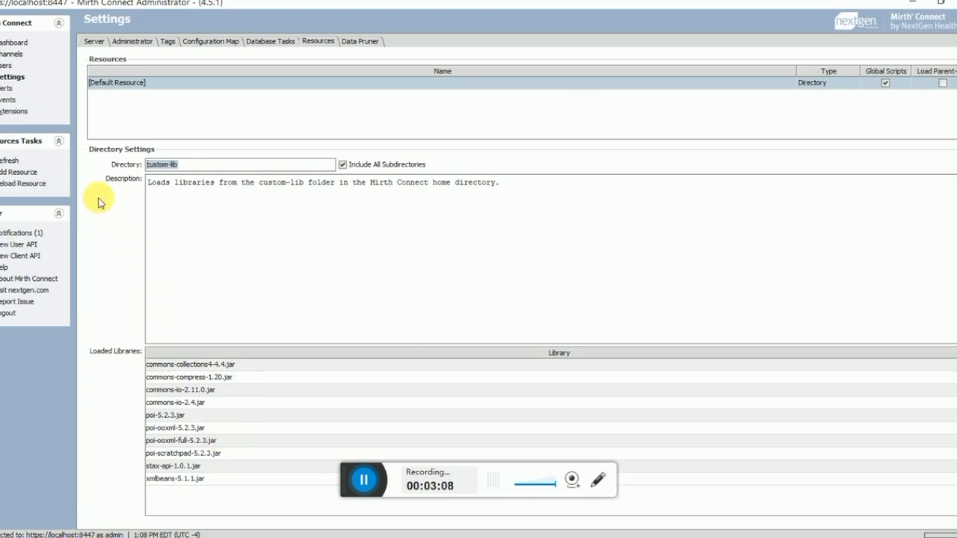
Step: Import MSG to PDF Mirth Channel v4-4-2.xml and convert it to the 4.5.1 format
{"action": "left_click", "coordinate": [5, 59]}
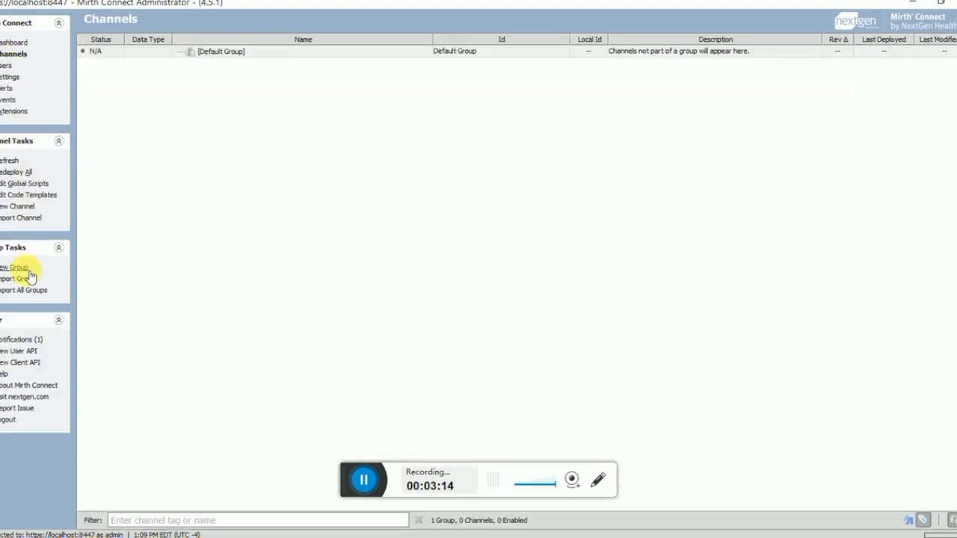
{"action": "left_click", "coordinate": [31, 222]}
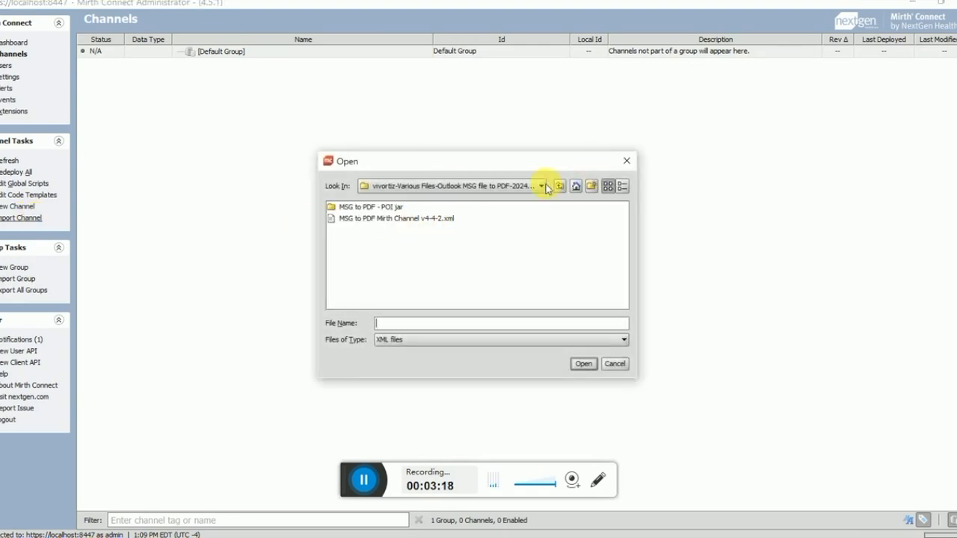
{"action": "left_click", "coordinate": [419, 224]}
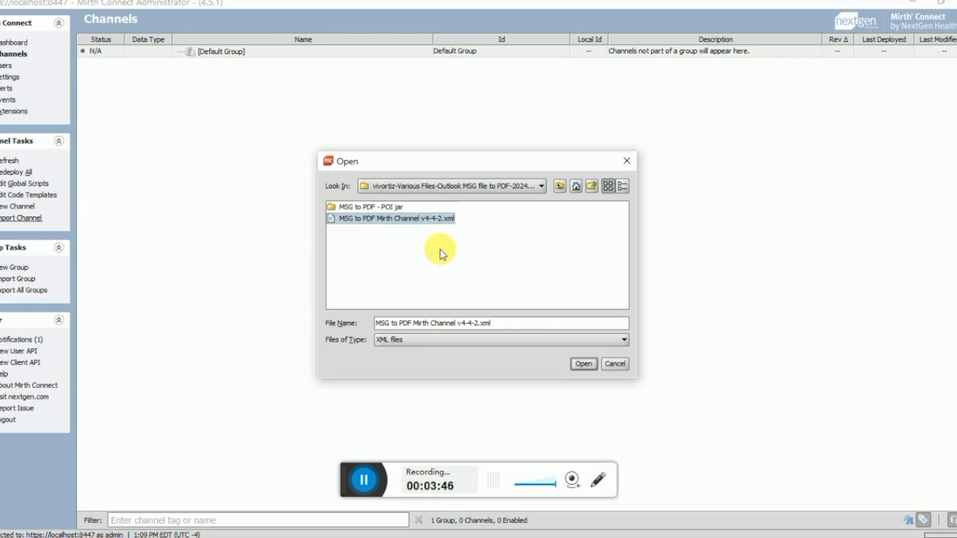
{"action": "left_click", "coordinate": [584, 366]}
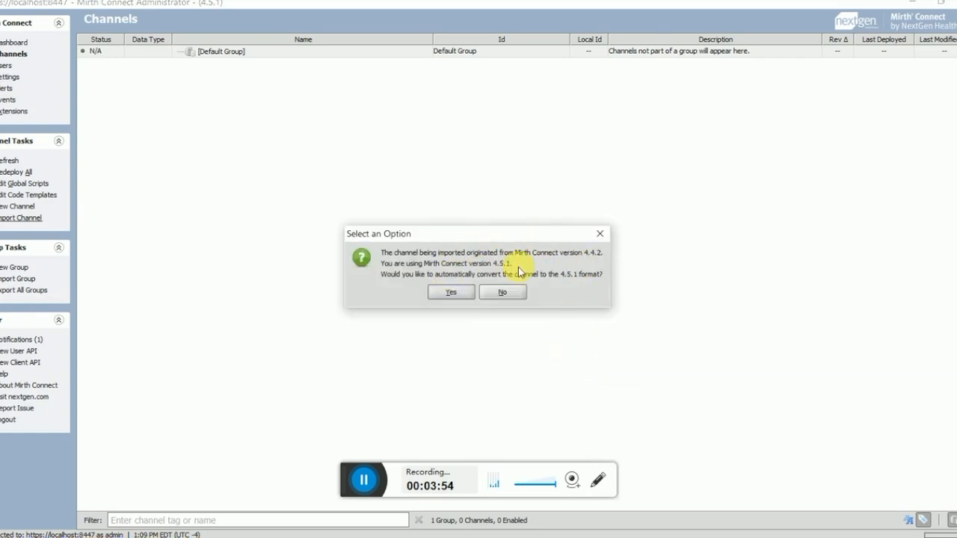
{"action": "left_click", "coordinate": [451, 292]}
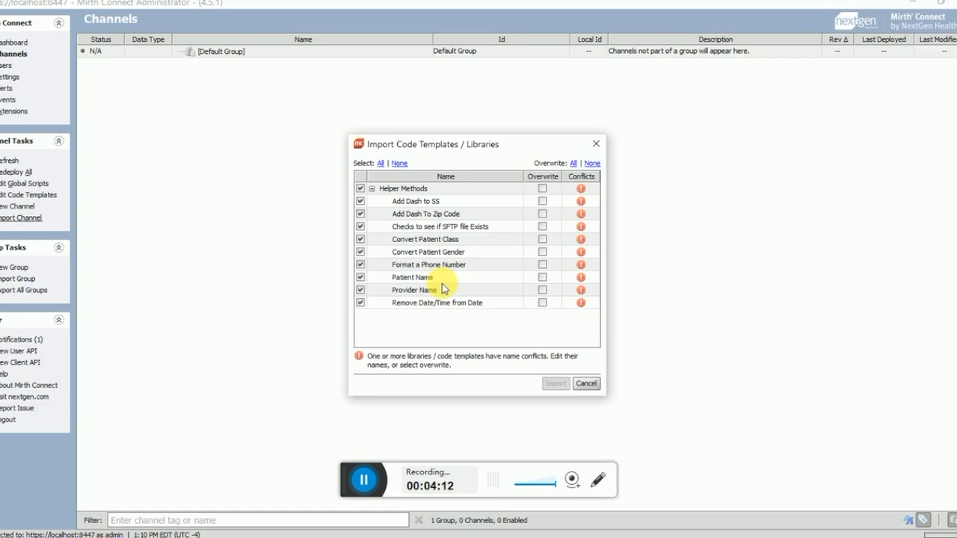
Step: Import all Helper Methods code templates with Overwrite All and accept the warnings
{"action": "left_click", "coordinate": [394, 163]}
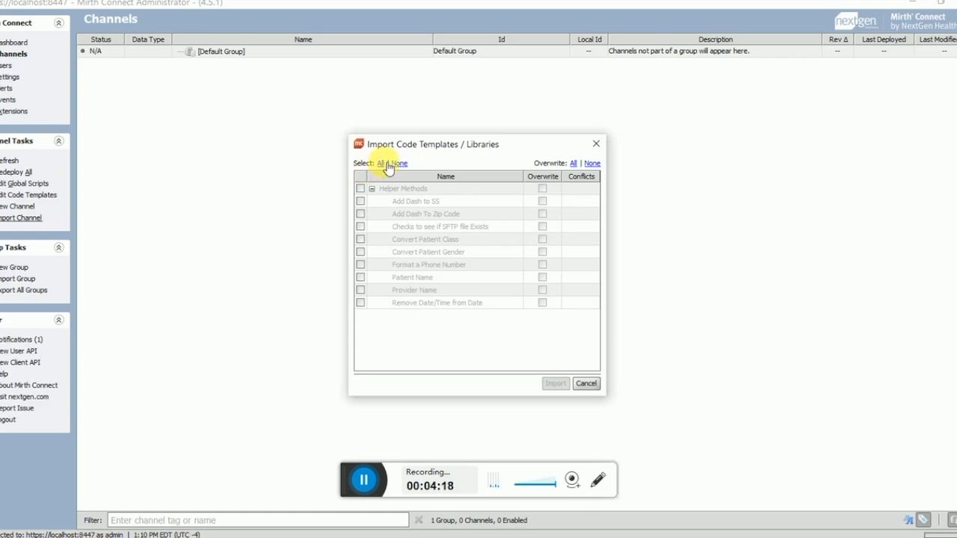
{"action": "left_click", "coordinate": [380, 163]}
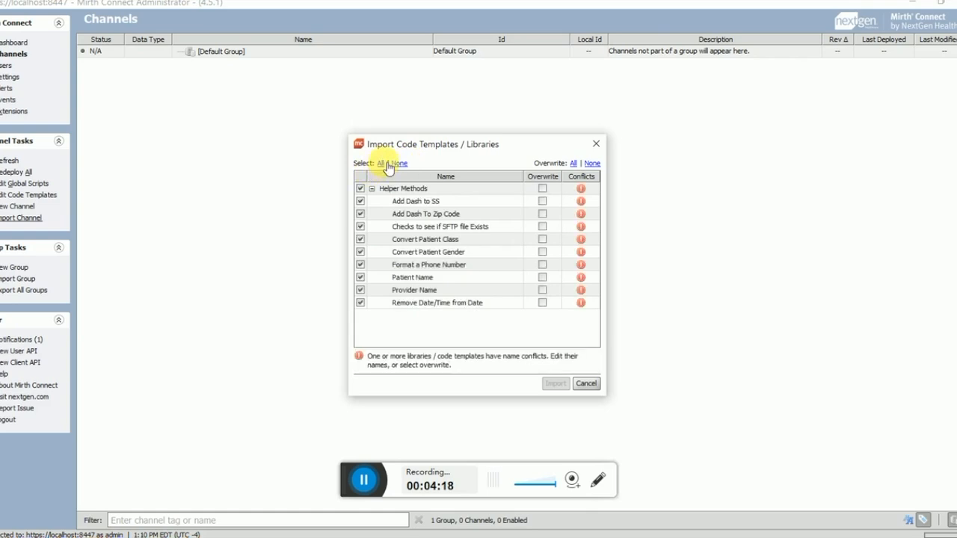
{"action": "left_click", "coordinate": [573, 163]}
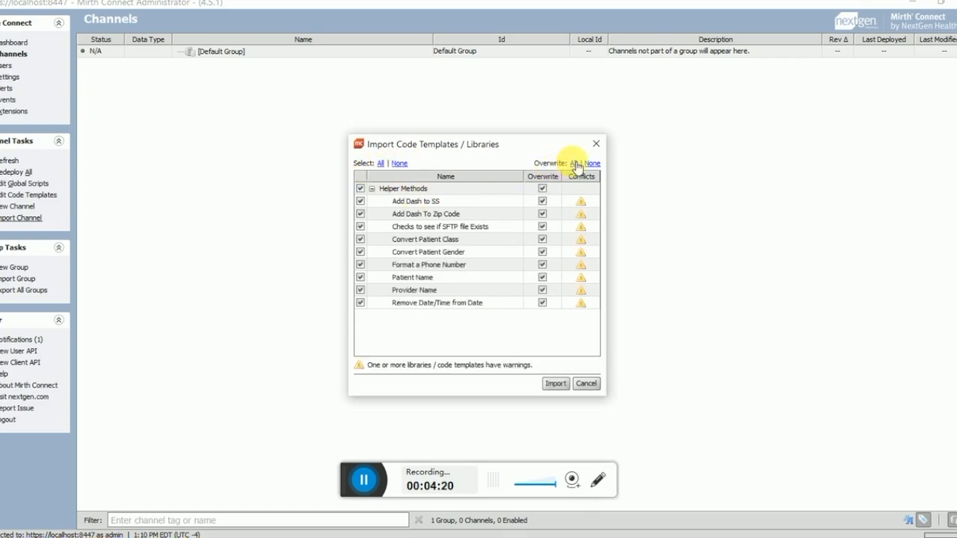
{"action": "left_click", "coordinate": [566, 383]}
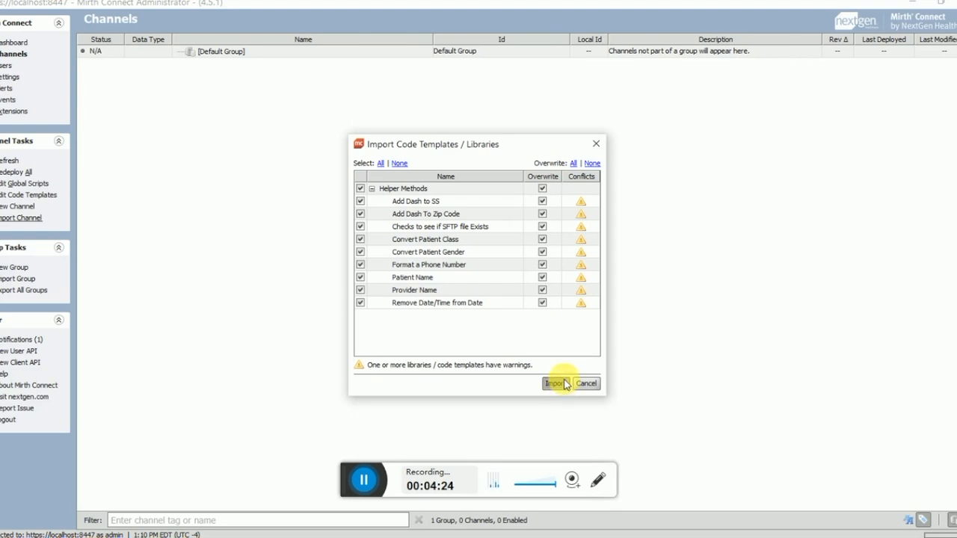
{"action": "left_click", "coordinate": [453, 288]}
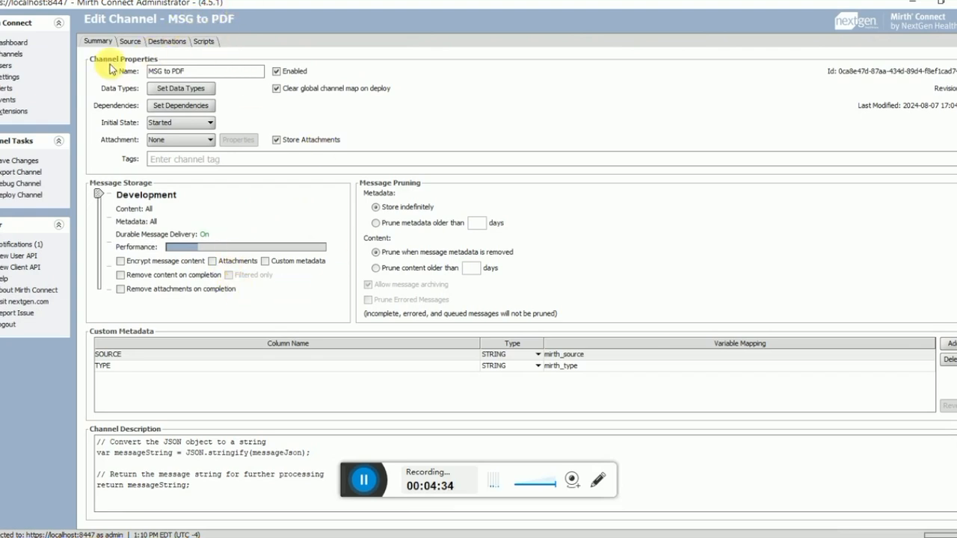
Step: Save the MSG to PDF channel and select it in the Channels list
{"action": "left_click", "coordinate": [12, 161]}
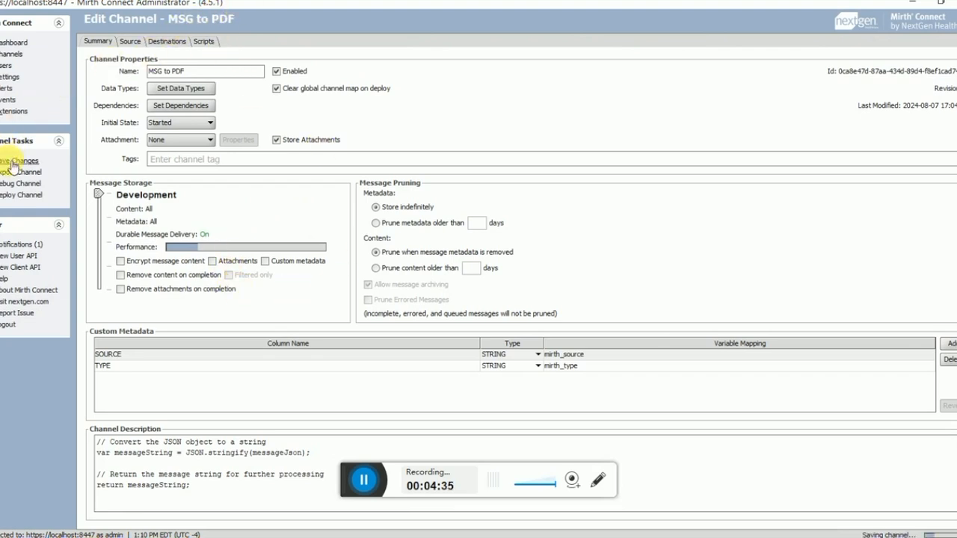
{"action": "left_click", "coordinate": [18, 57]}
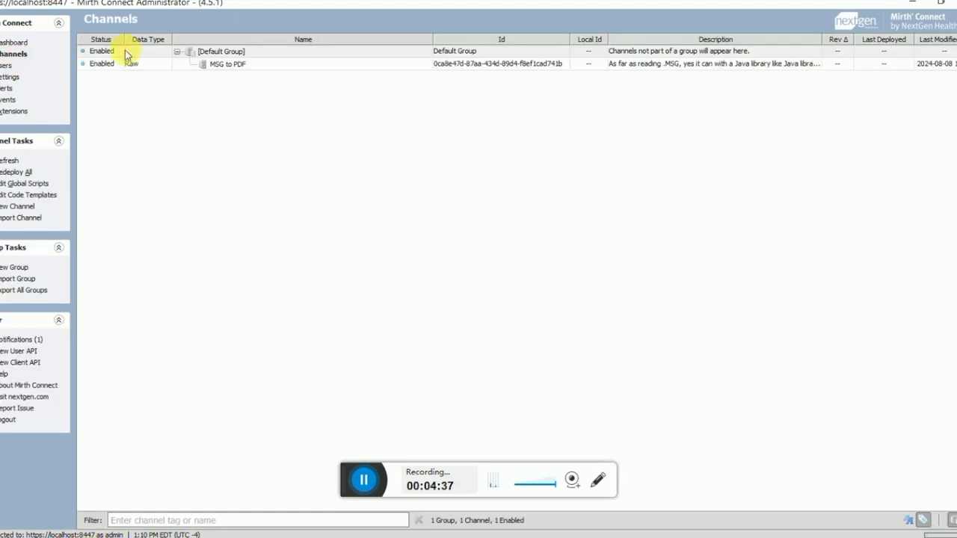
{"action": "left_click", "coordinate": [211, 67]}
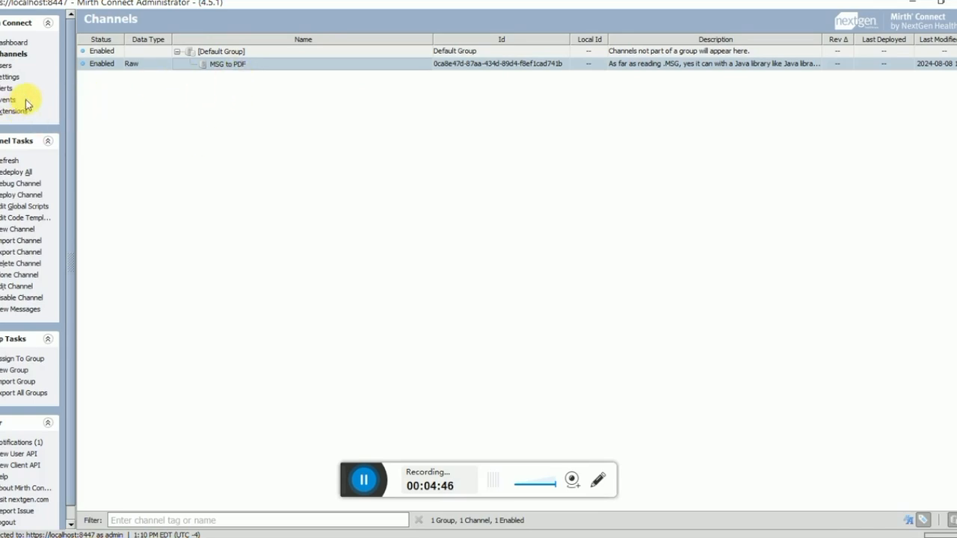
{"action": "left_click", "coordinate": [36, 221]}
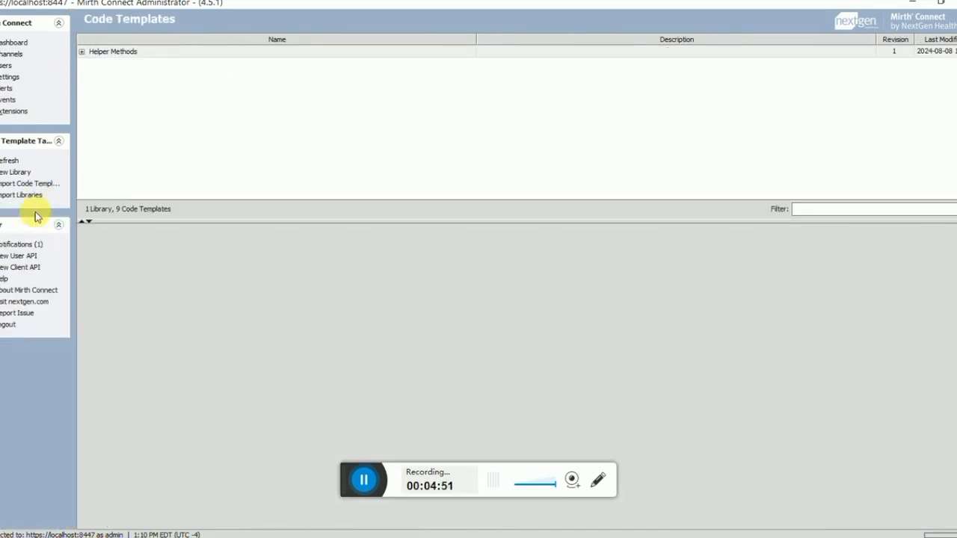
{"action": "left_click", "coordinate": [82, 51]}
{"action": "left_click", "coordinate": [158, 64]}
{"action": "left_click", "coordinate": [161, 76]}
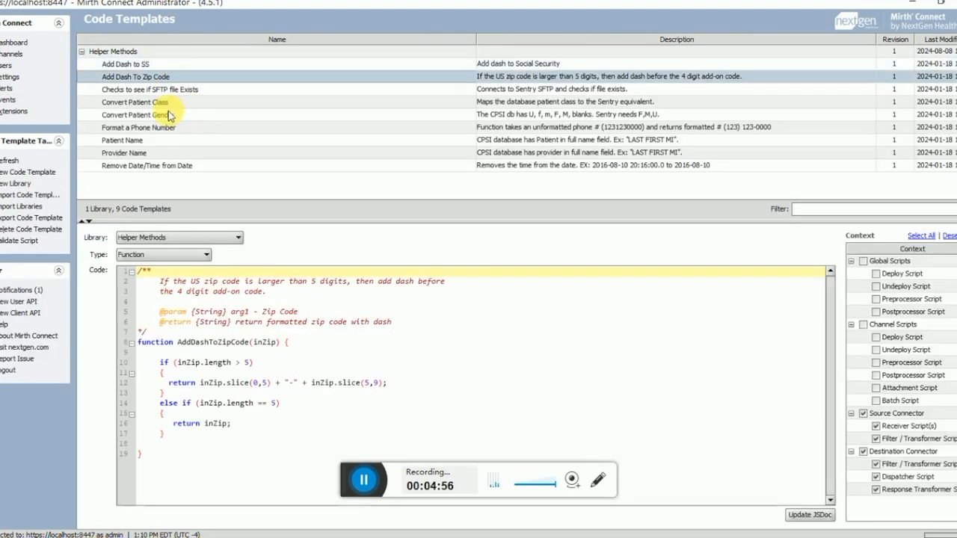
{"action": "left_click", "coordinate": [169, 114]}
{"action": "left_click", "coordinate": [185, 166]}
{"action": "left_click", "coordinate": [159, 114]}
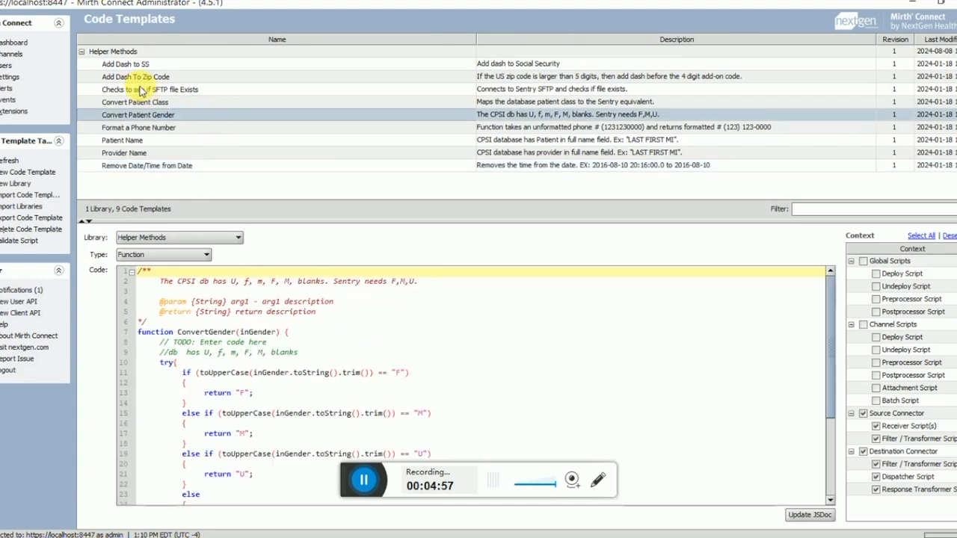
{"action": "left_click", "coordinate": [82, 52]}
{"action": "left_click", "coordinate": [27, 55]}
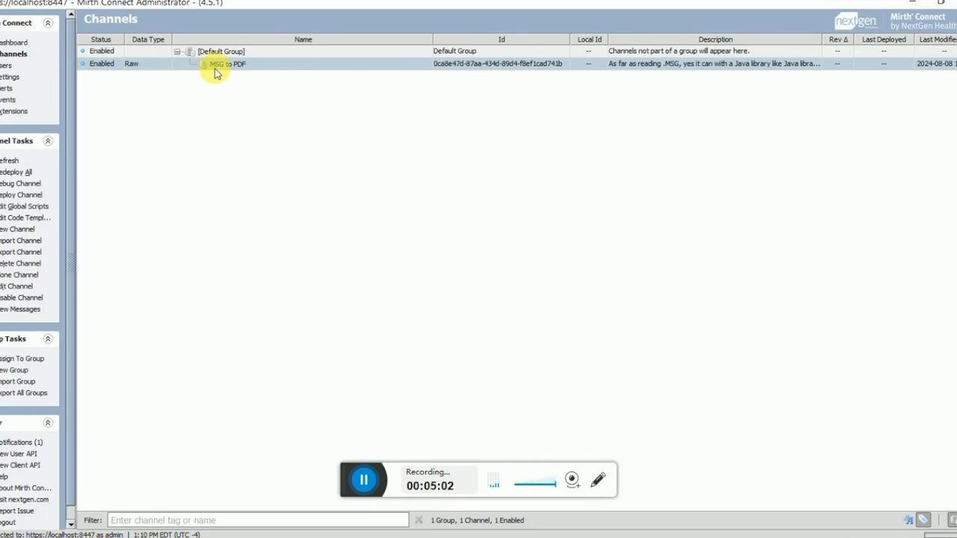
Step: Look over MSG to PDF's Summary and Source settings, then reopen the channel for editing
{"action": "double_click", "coordinate": [138, 66]}
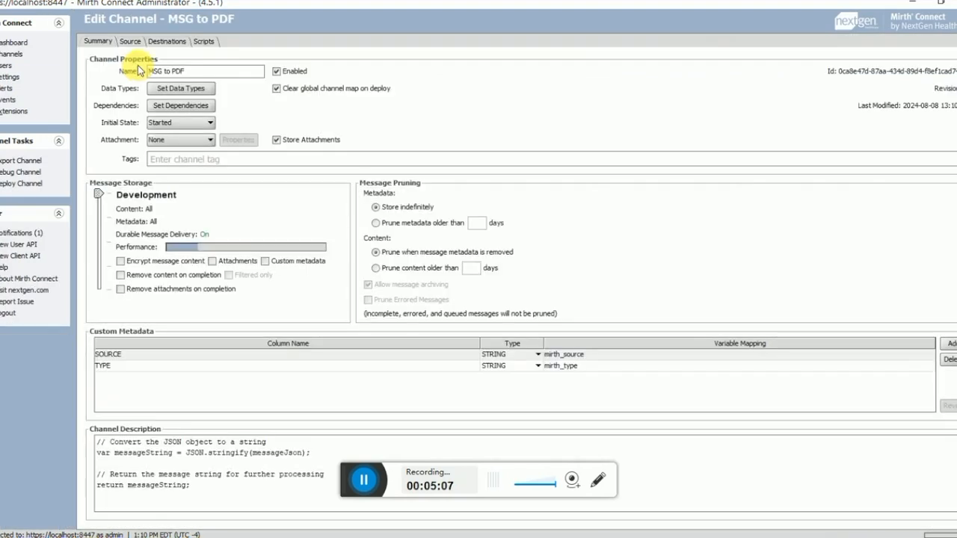
{"action": "left_click", "coordinate": [130, 43]}
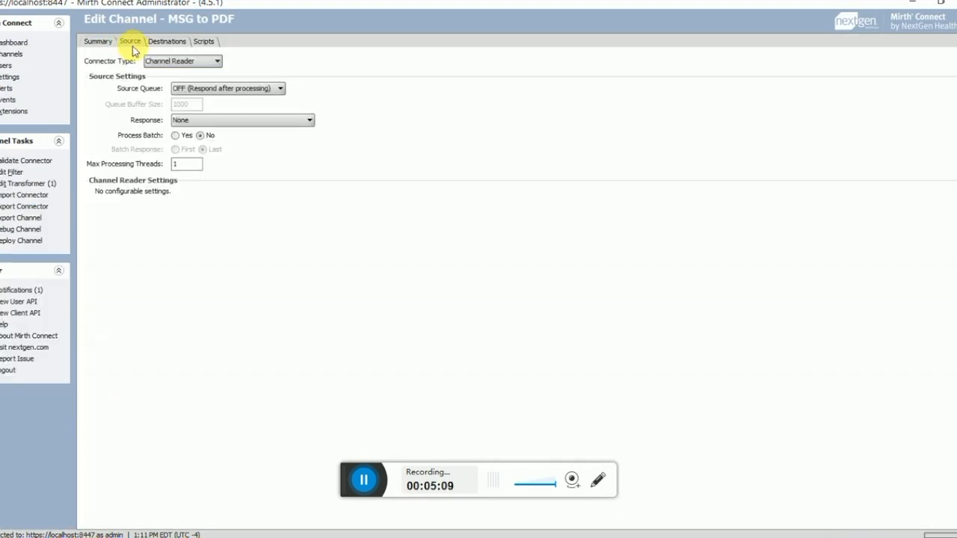
{"action": "left_click", "coordinate": [22, 55]}
{"action": "left_click", "coordinate": [193, 63]}
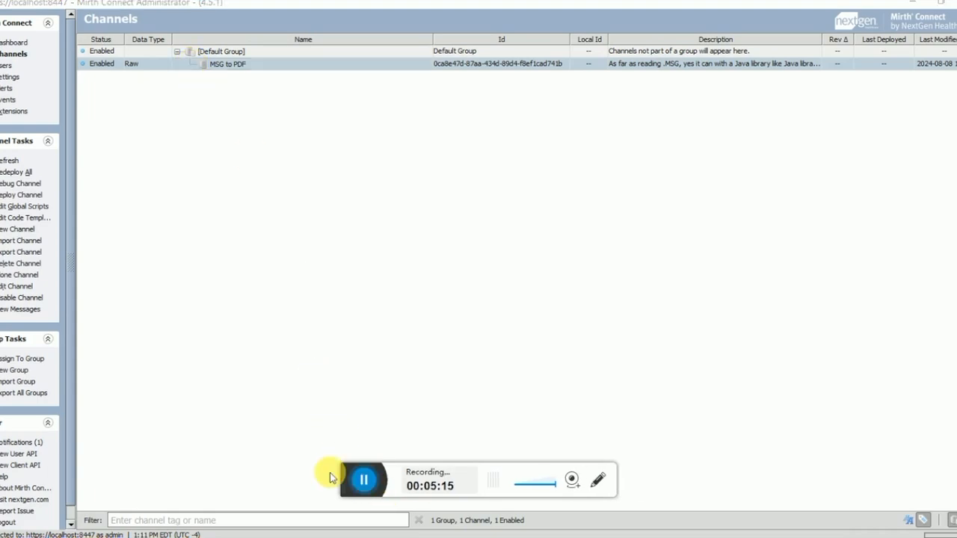
{"action": "double_click", "coordinate": [234, 67]}
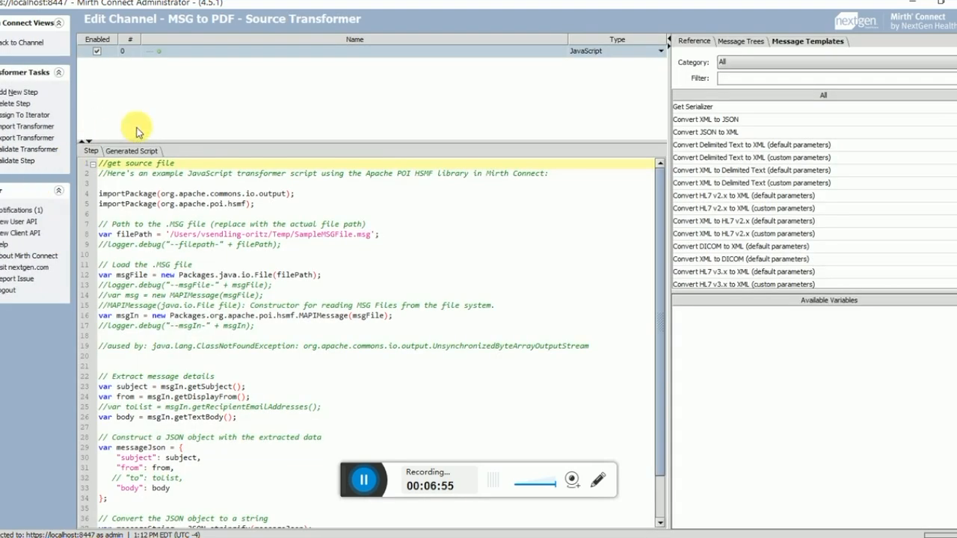
Step: Enlarge the source transformer script editor and highlight the importPackage lines and file-path folder
{"action": "left_click_drag", "start_coordinate": [203, 148], "coordinate": [203, 80]}
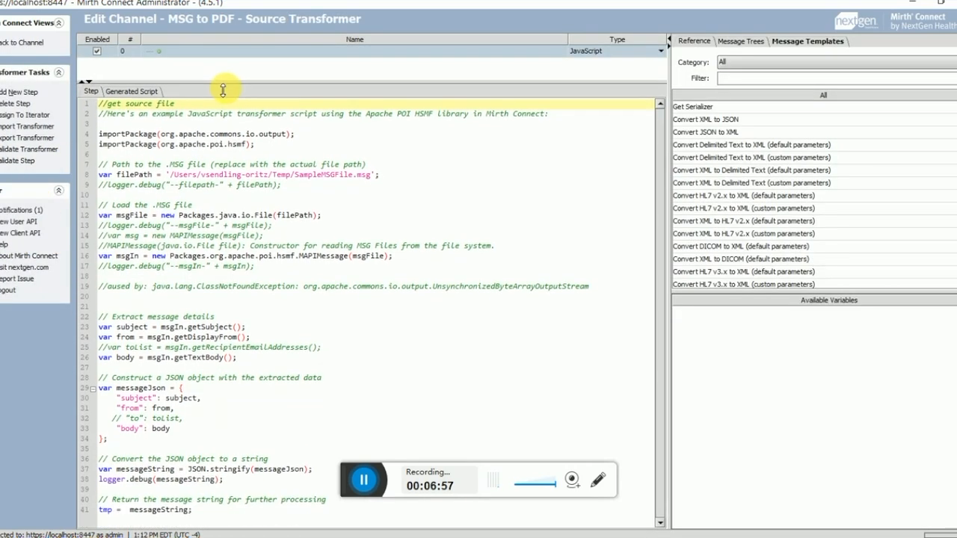
{"action": "left_click", "coordinate": [217, 161]}
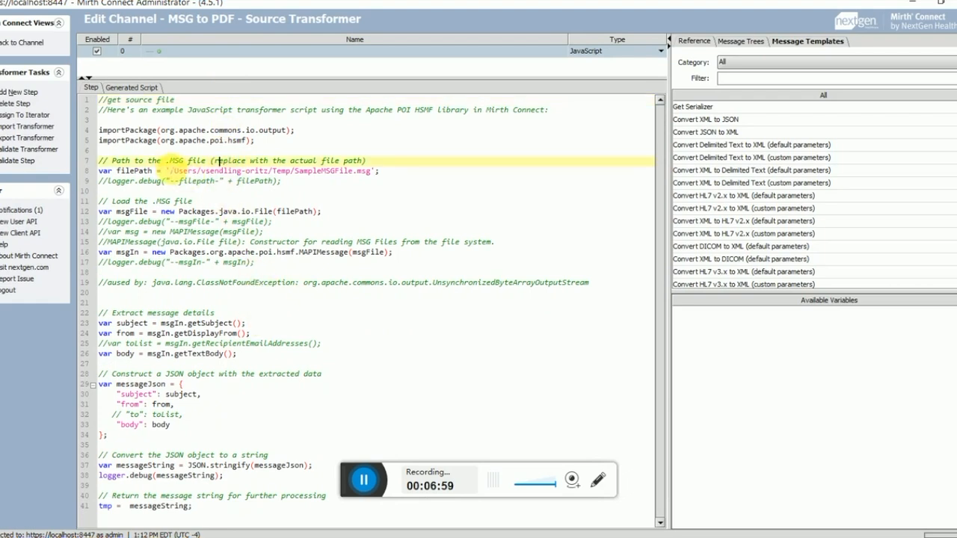
{"action": "left_click_drag", "start_coordinate": [126, 130], "coordinate": [98, 132]}
{"action": "left_click_drag", "start_coordinate": [160, 132], "coordinate": [101, 132]}
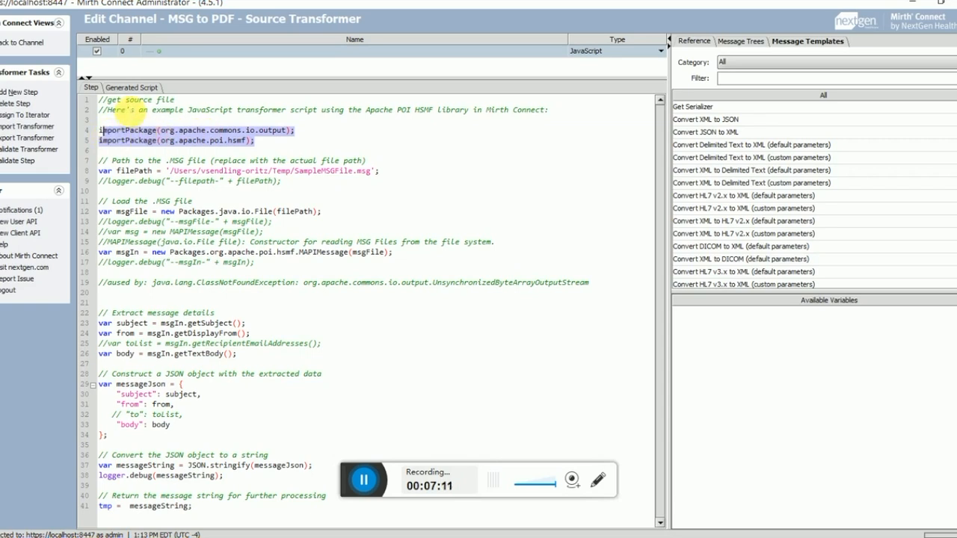
{"action": "left_click", "coordinate": [191, 132]}
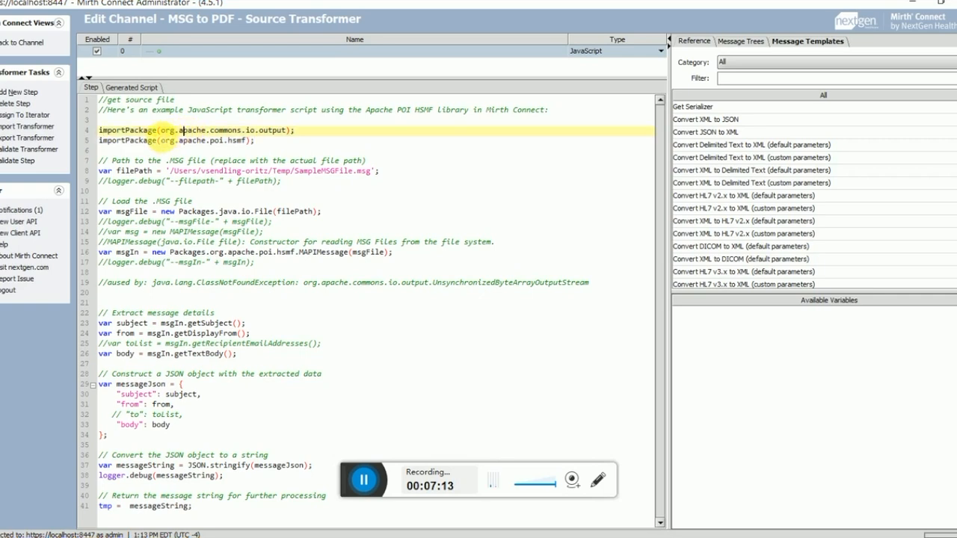
{"action": "left_click_drag", "start_coordinate": [122, 131], "coordinate": [292, 142]}
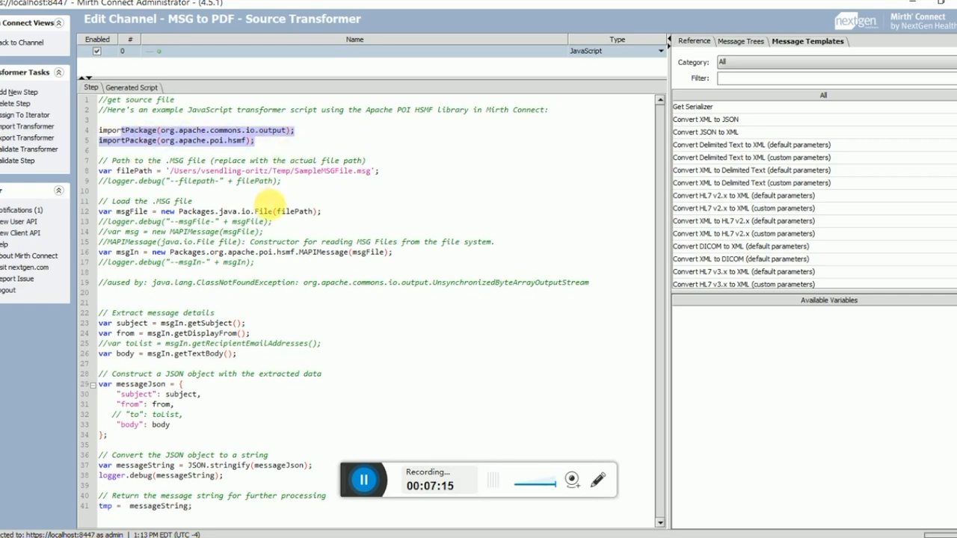
{"action": "left_click_drag", "start_coordinate": [171, 171], "coordinate": [273, 171]}
Step: Change the MSG file path prefix to c:\temp\in\ and validate the step successfully
{"action": "type", "text": "c:\\temp\\"}
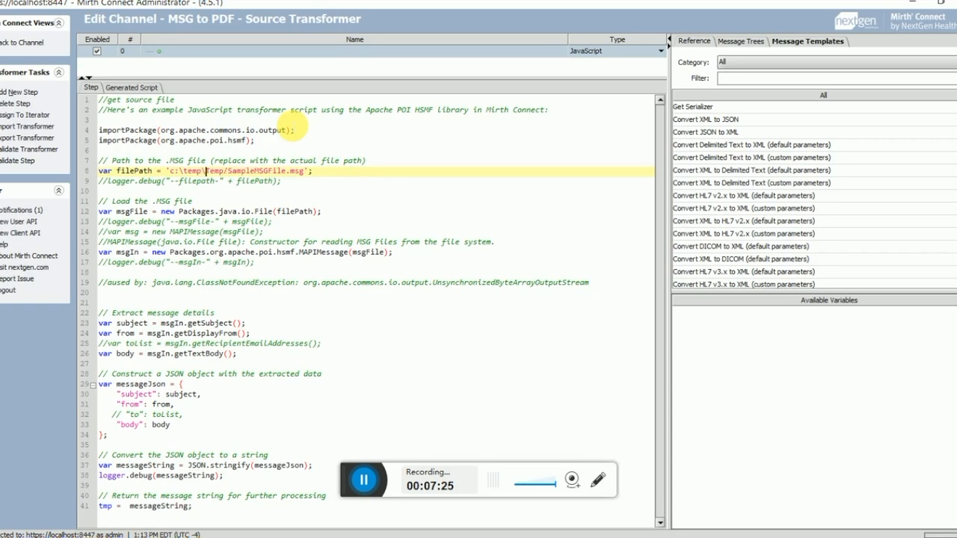
{"action": "type", "text": "in\\"}
{"action": "left_click", "coordinate": [27, 165]}
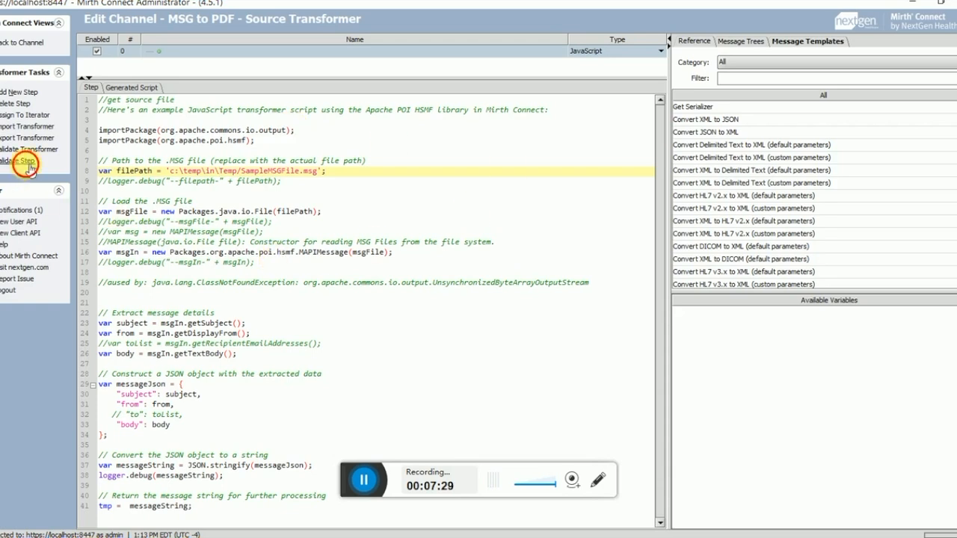
{"action": "key", "text": "Return"}
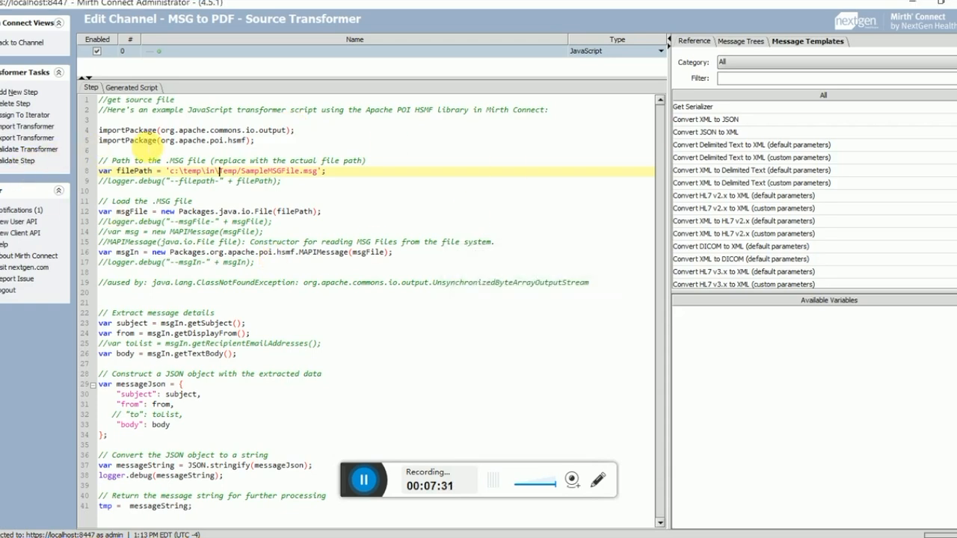
Step: Highlight the File and MAPIMessage constructor lines to review how the MSG is loaded
{"action": "left_click_drag", "start_coordinate": [161, 213], "coordinate": [355, 213]}
{"action": "left_click_drag", "start_coordinate": [153, 255], "coordinate": [448, 256]}
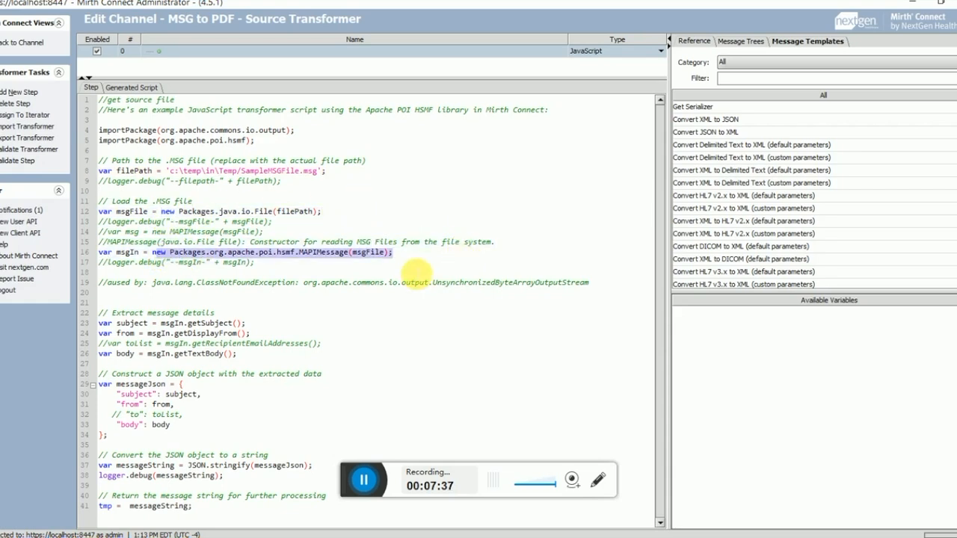
{"action": "left_click", "coordinate": [417, 273]}
{"action": "left_click_drag", "start_coordinate": [140, 204], "coordinate": [350, 217]}
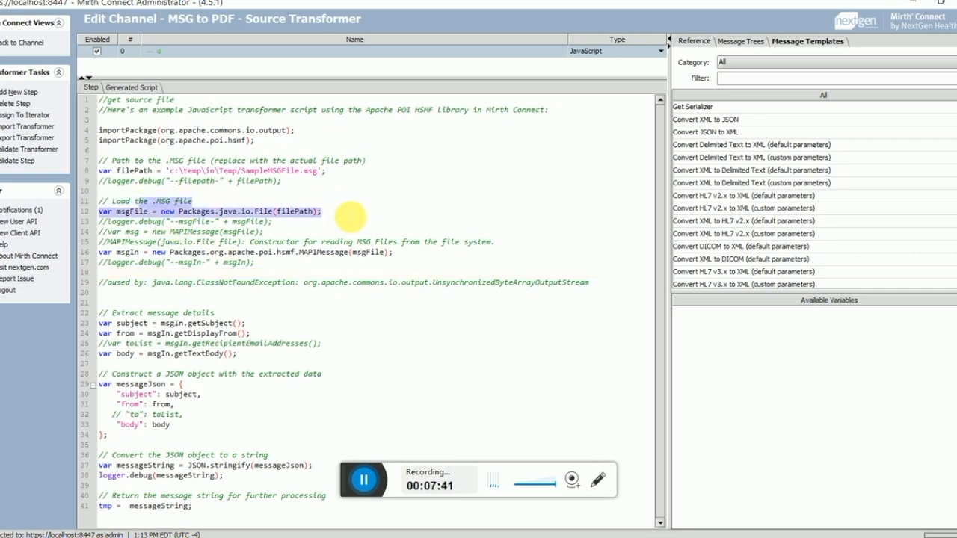
{"action": "left_click", "coordinate": [348, 215]}
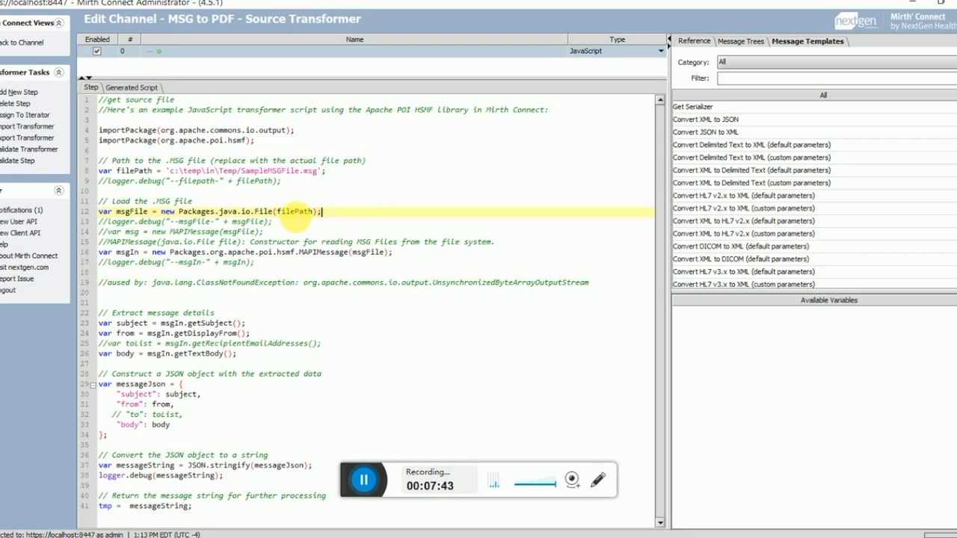
{"action": "double_click", "coordinate": [271, 214]}
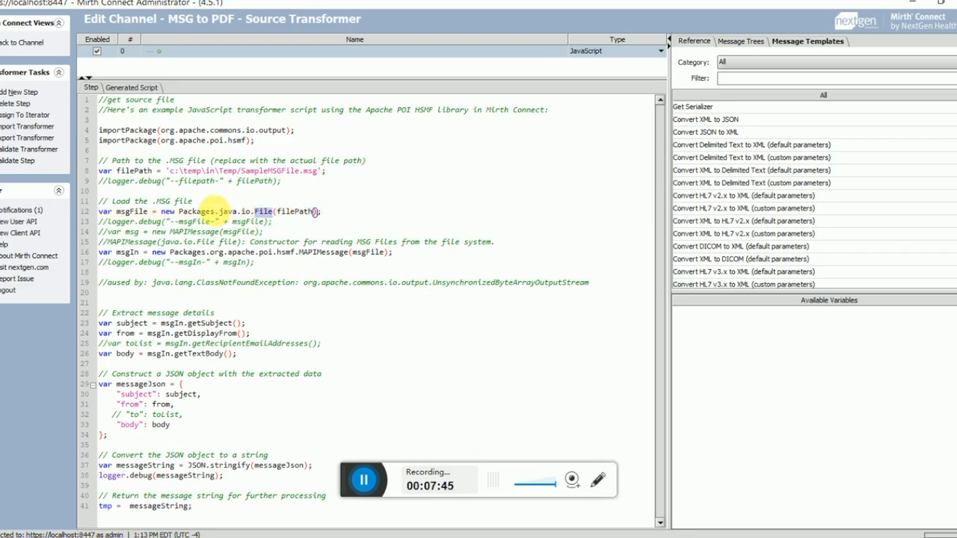
{"action": "left_click_drag", "start_coordinate": [143, 214], "coordinate": [306, 205]}
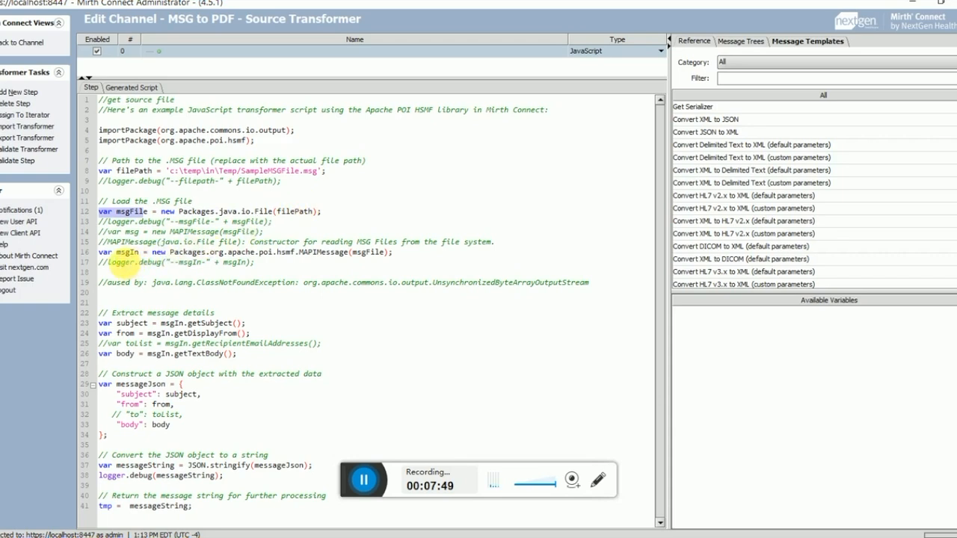
{"action": "left_click_drag", "start_coordinate": [116, 253], "coordinate": [349, 253]}
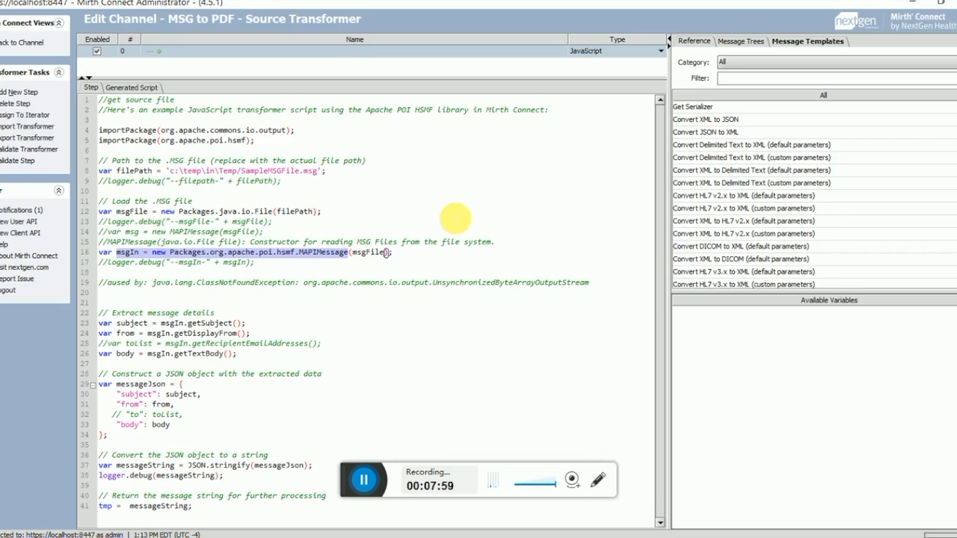
{"action": "left_click", "coordinate": [108, 253]}
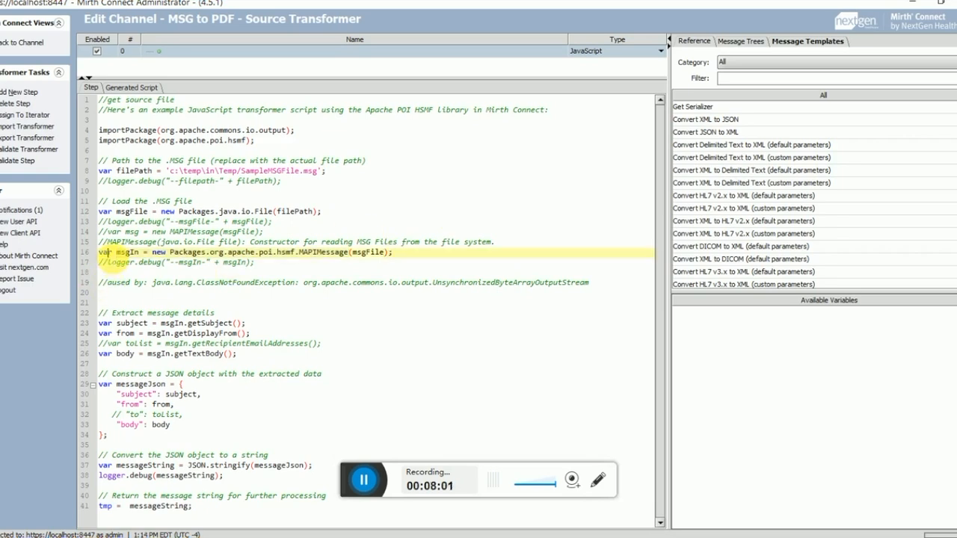
{"action": "left_click_drag", "start_coordinate": [130, 243], "coordinate": [416, 250]}
{"action": "left_click", "coordinate": [371, 253]}
{"action": "left_click", "coordinate": [208, 171]}
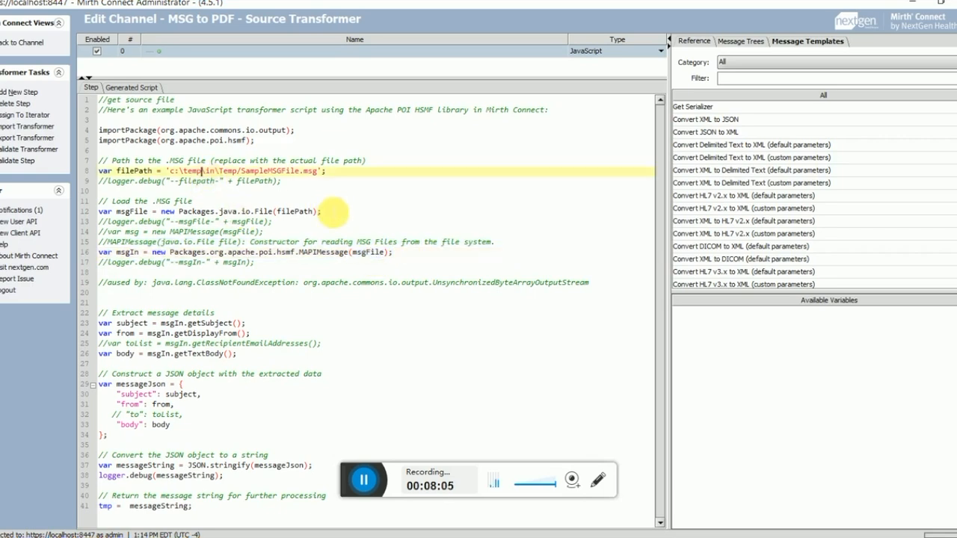
{"action": "left_click", "coordinate": [371, 253]}
{"action": "left_click_drag", "start_coordinate": [118, 253], "coordinate": [414, 256]}
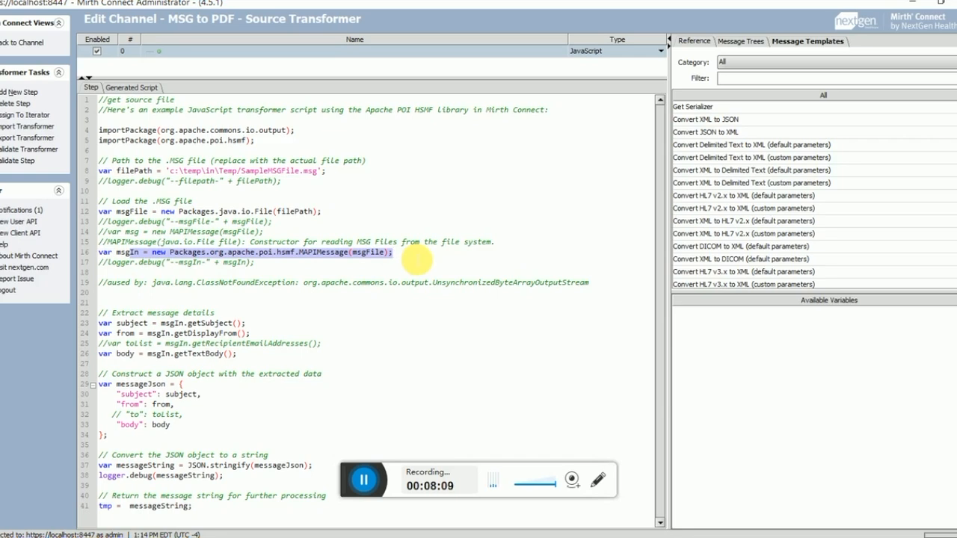
{"action": "left_click", "coordinate": [400, 253]}
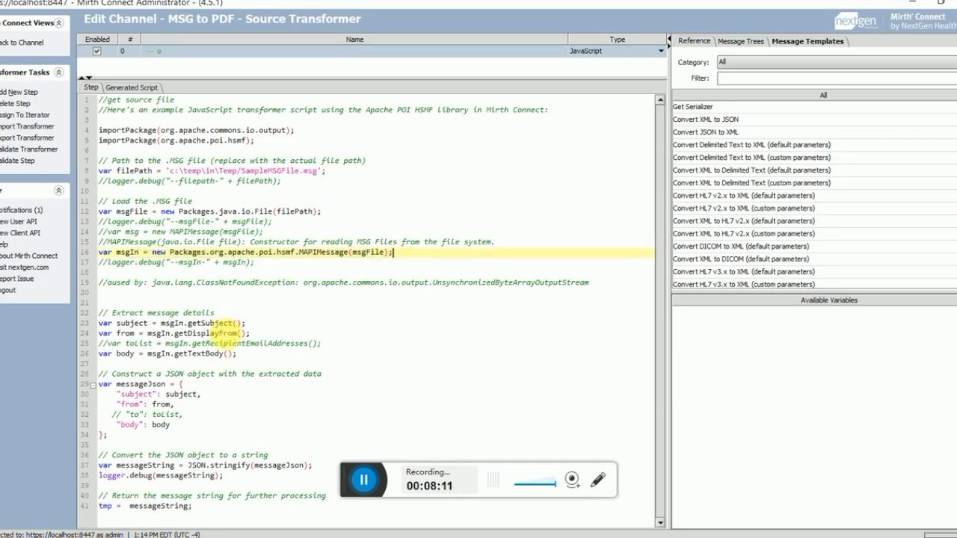
{"action": "left_click_drag", "start_coordinate": [99, 323], "coordinate": [252, 336]}
{"action": "left_click", "coordinate": [183, 323]}
{"action": "left_click_drag", "start_coordinate": [139, 333], "coordinate": [251, 335]}
{"action": "left_click_drag", "start_coordinate": [125, 343], "coordinate": [217, 354]}
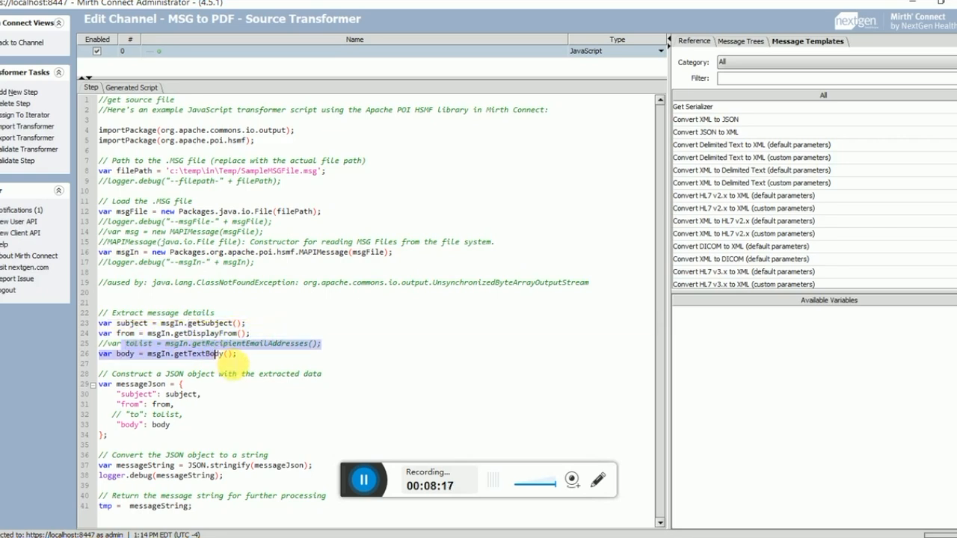
{"action": "left_click_drag", "start_coordinate": [116, 384], "coordinate": [396, 448]}
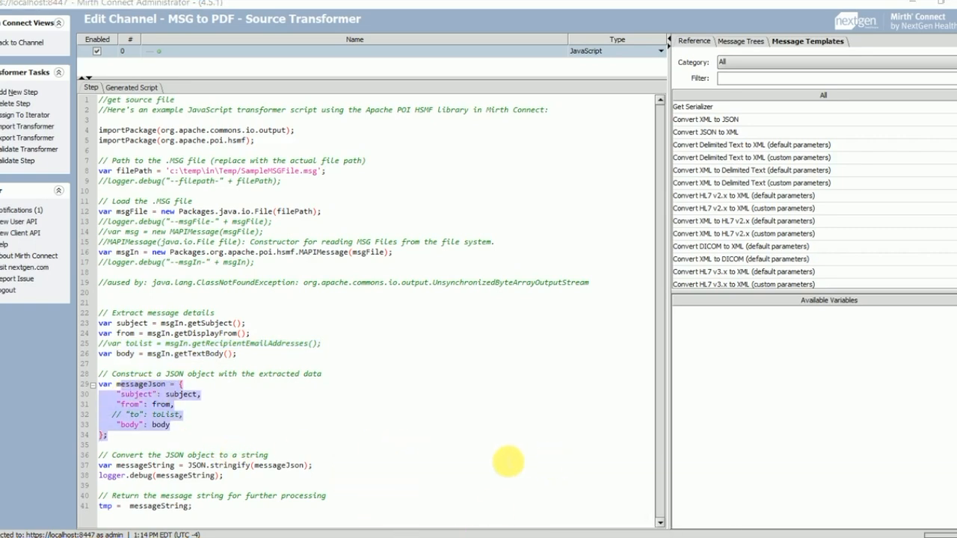
{"action": "left_click", "coordinate": [319, 463]}
{"action": "left_click_drag", "start_coordinate": [118, 457], "coordinate": [58, 476]}
{"action": "left_click", "coordinate": [229, 467]}
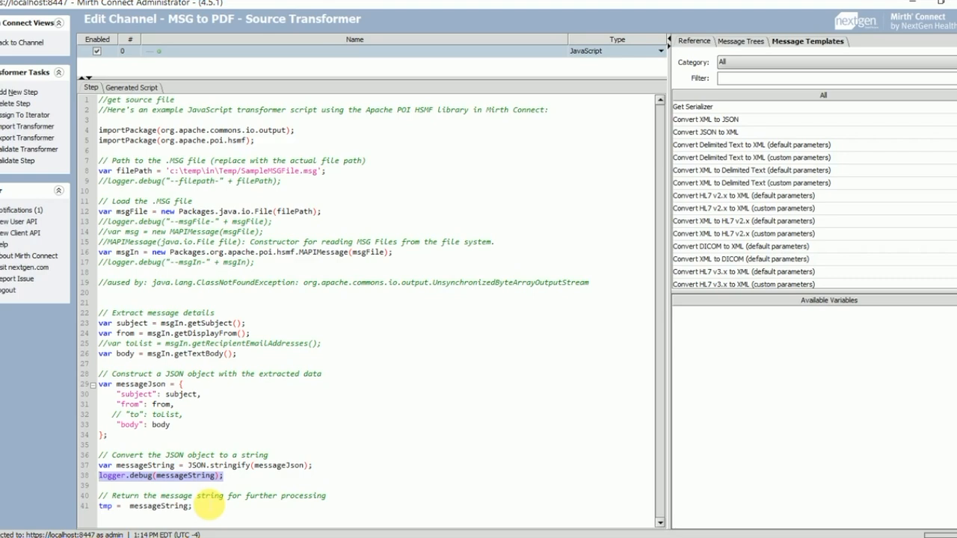
{"action": "left_click_drag", "start_coordinate": [194, 509], "coordinate": [77, 511]}
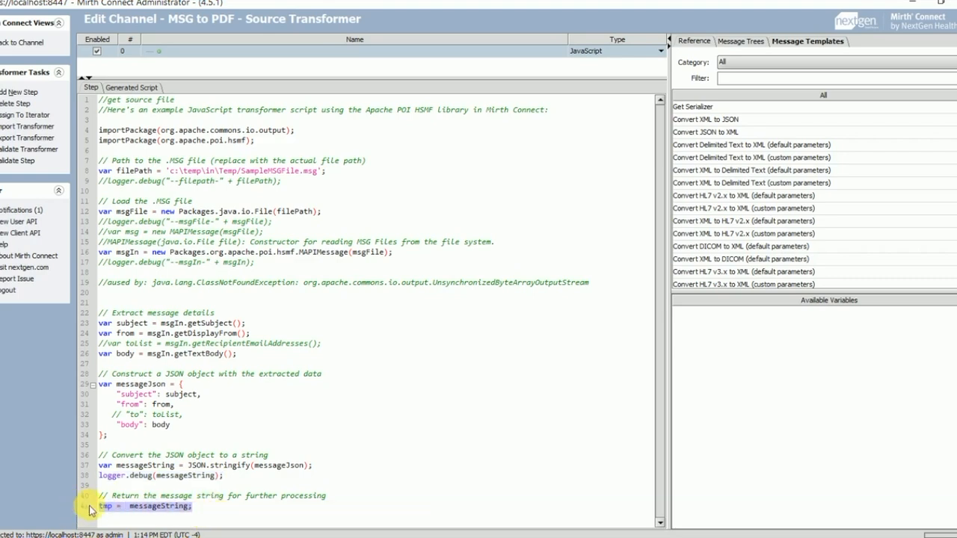
{"action": "double_click", "coordinate": [105, 507]}
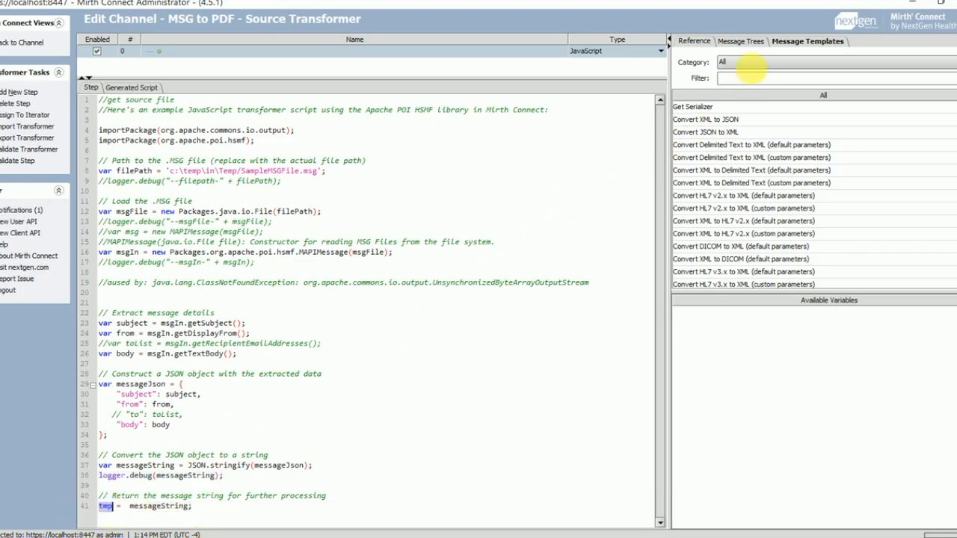
Step: Show the message templates and highlight the outbound template placeholder text
{"action": "left_click", "coordinate": [779, 45]}
{"action": "left_click", "coordinate": [751, 329]}
{"action": "left_click_drag", "start_coordinate": [819, 326], "coordinate": [682, 326]}
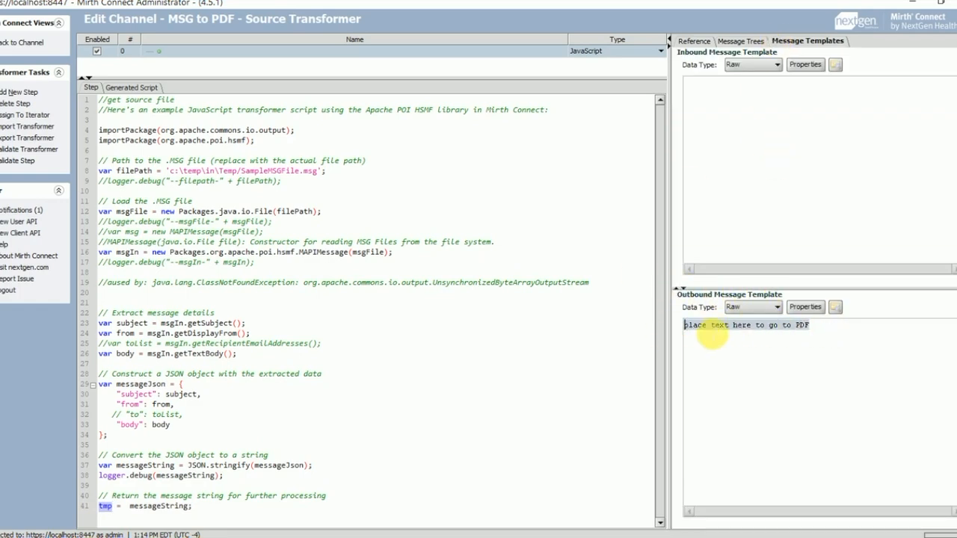
{"action": "left_click", "coordinate": [709, 338]}
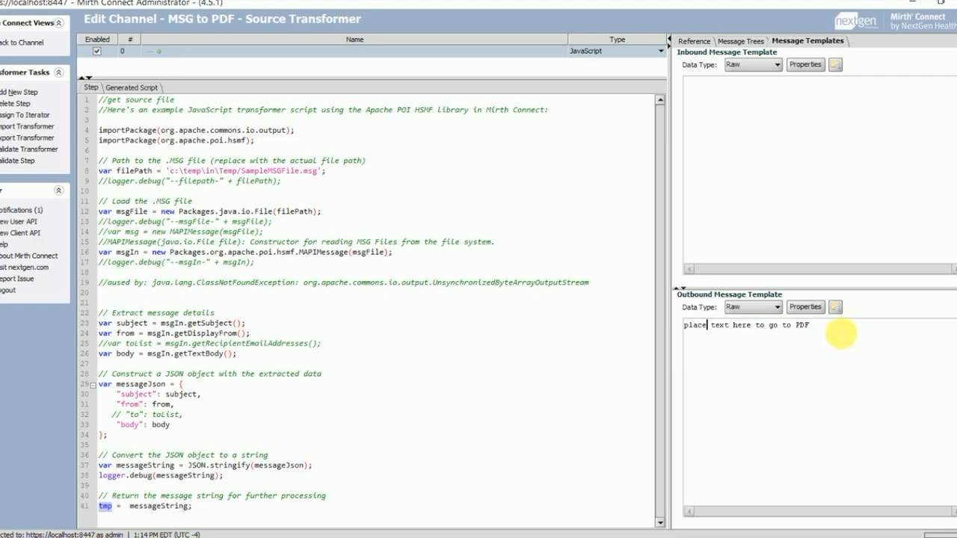
{"action": "left_click_drag", "start_coordinate": [846, 333], "coordinate": [645, 333]}
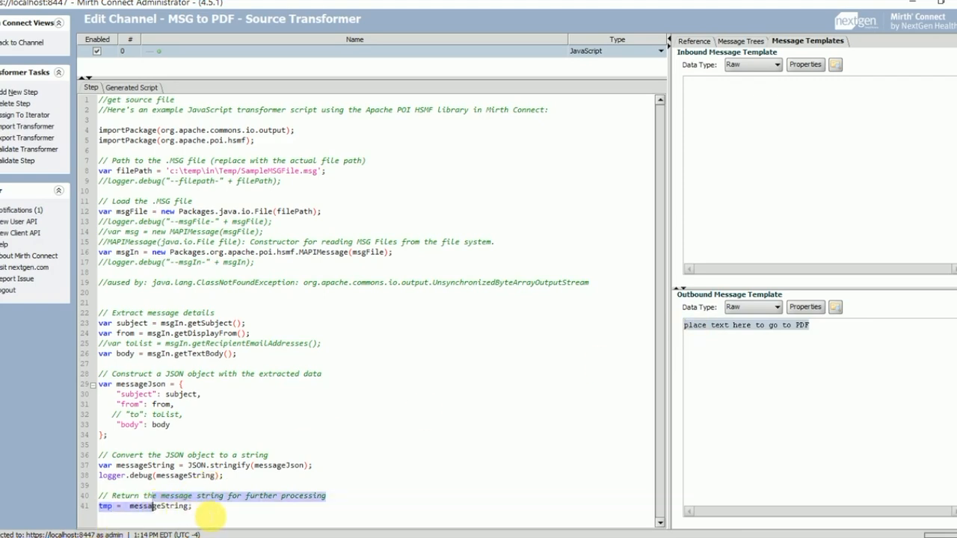
Step: Review the messageString, detail-extraction and messageJson lines, then return to the channel's source settings
{"action": "left_click_drag", "start_coordinate": [193, 506], "coordinate": [131, 507]}
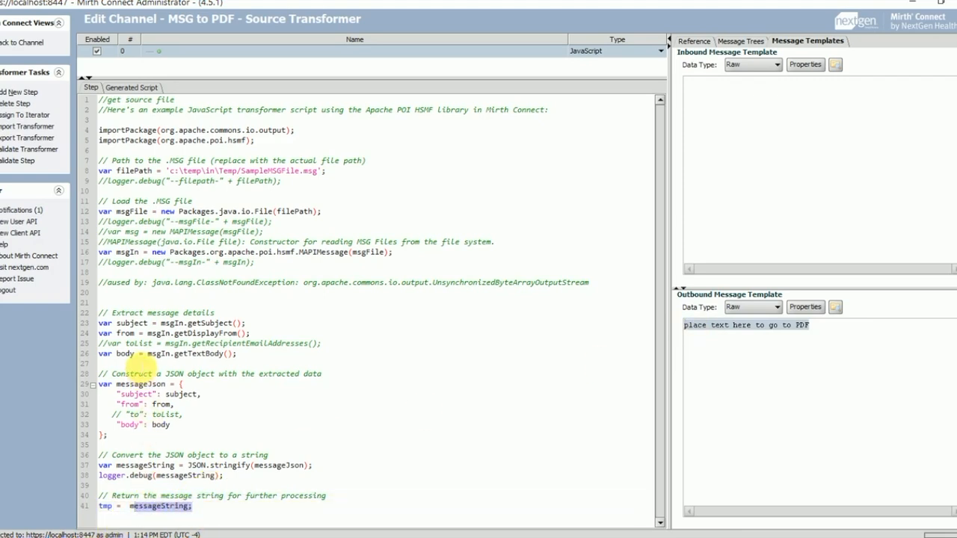
{"action": "left_click_drag", "start_coordinate": [155, 307], "coordinate": [281, 359]}
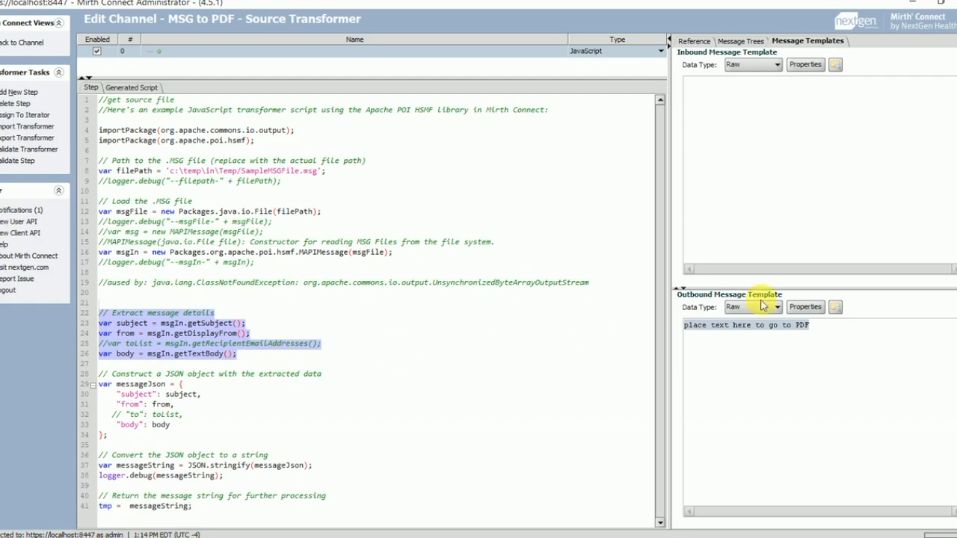
{"action": "left_click", "coordinate": [112, 509]}
{"action": "left_click", "coordinate": [823, 327]}
{"action": "left_click_drag", "start_coordinate": [823, 327], "coordinate": [684, 327]}
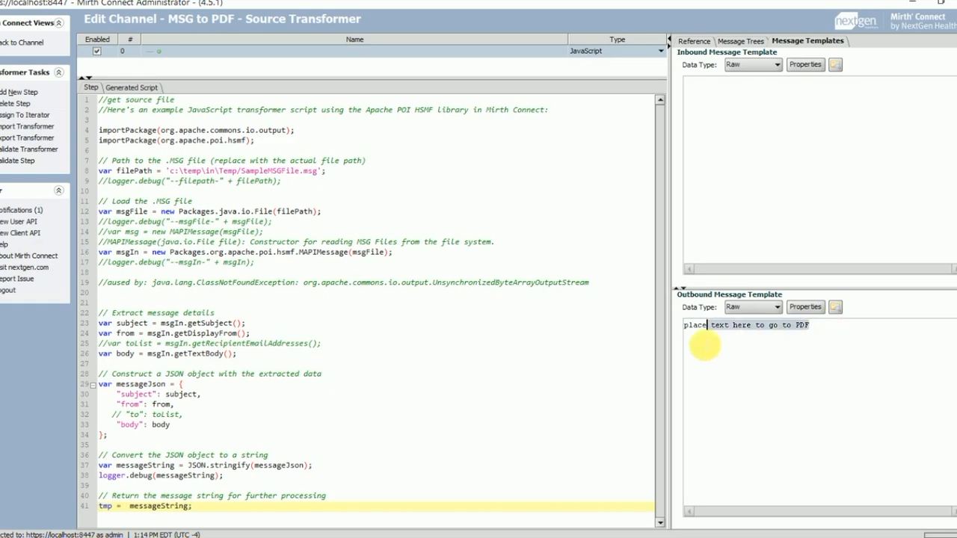
{"action": "left_click", "coordinate": [684, 326]}
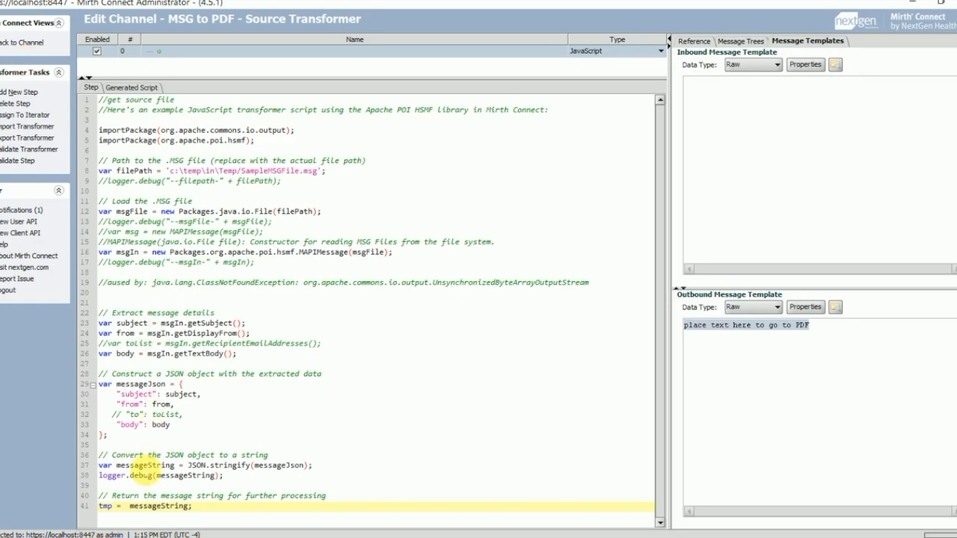
{"action": "left_click_drag", "start_coordinate": [101, 394], "coordinate": [185, 434]}
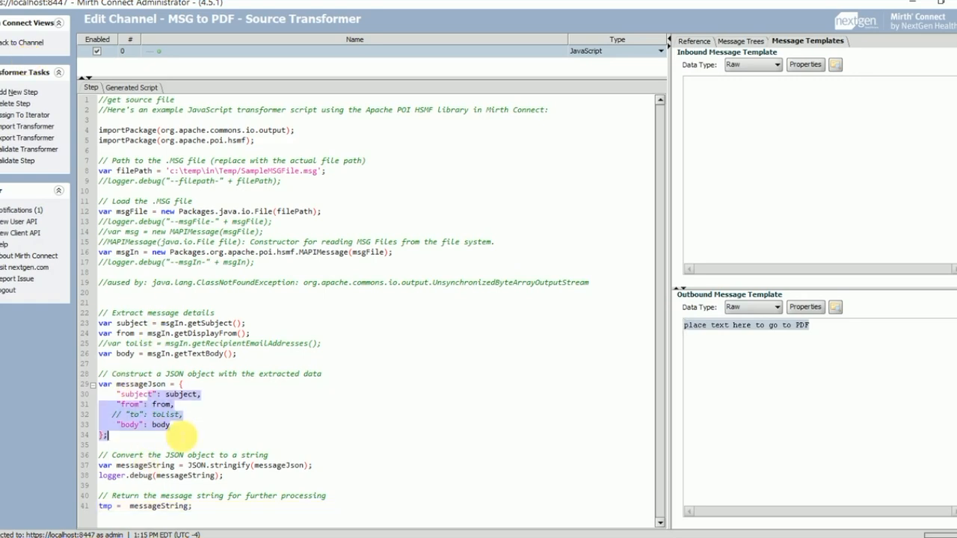
{"action": "left_click", "coordinate": [44, 43]}
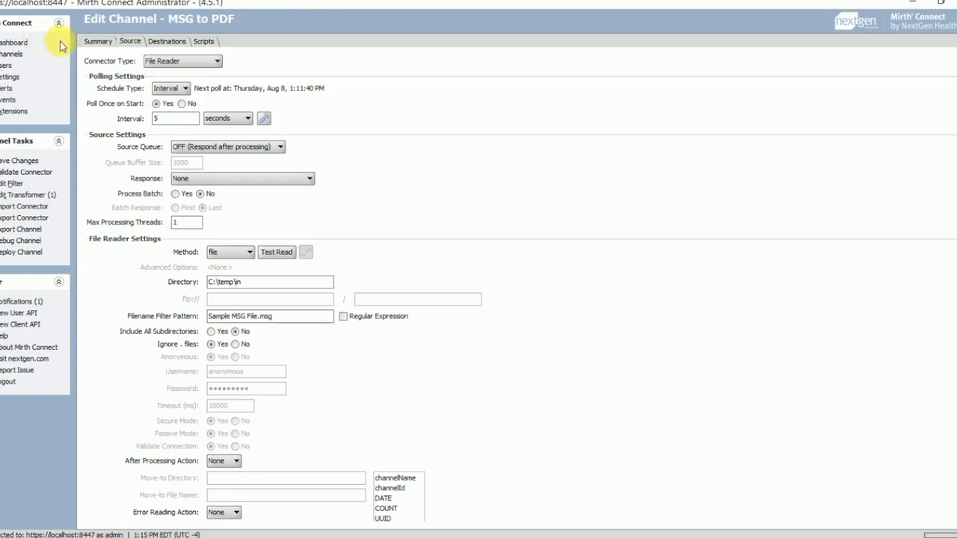
Step: Change the Document Writer output directory to c:\temp\out and confirm the test write succeeds
{"action": "left_click", "coordinate": [166, 42]}
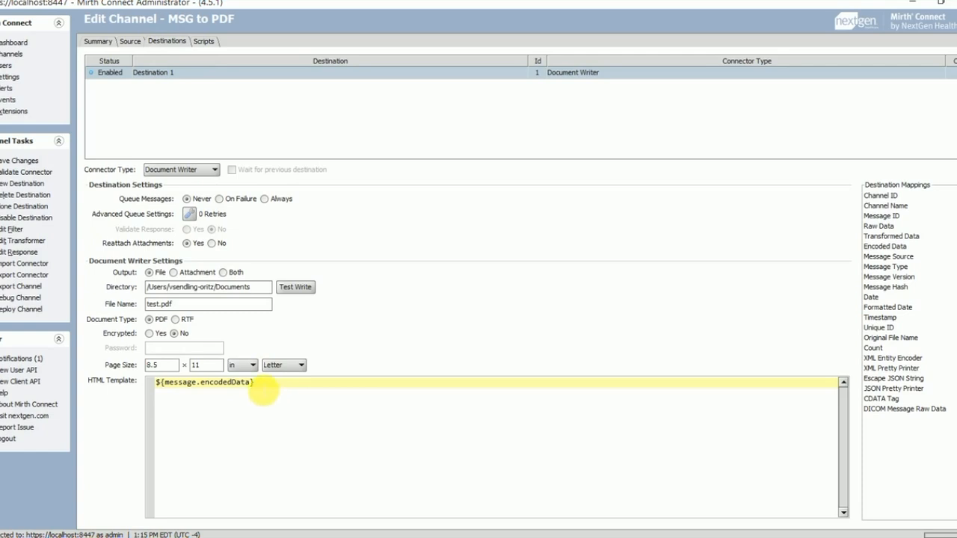
{"action": "left_click_drag", "start_coordinate": [258, 385], "coordinate": [142, 386]}
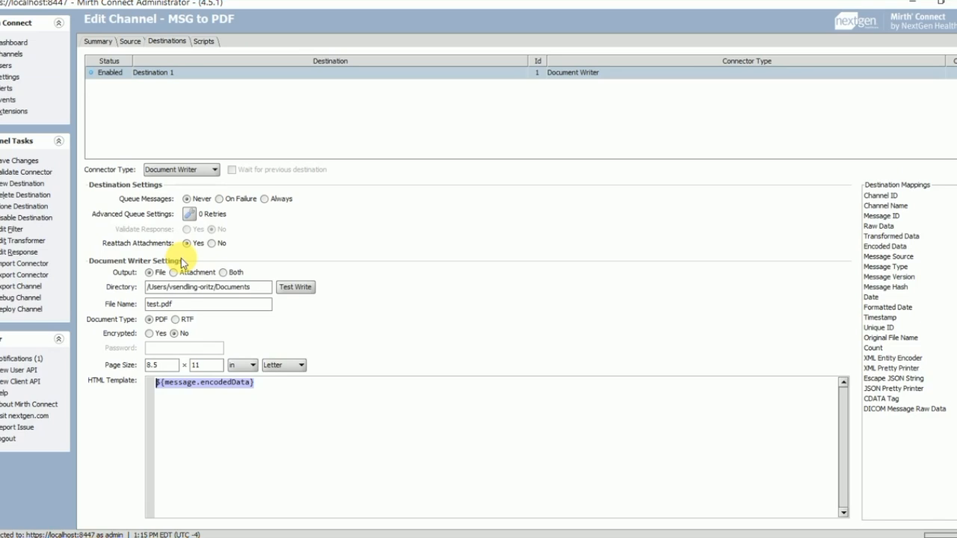
{"action": "left_click_drag", "start_coordinate": [153, 288], "coordinate": [247, 290]}
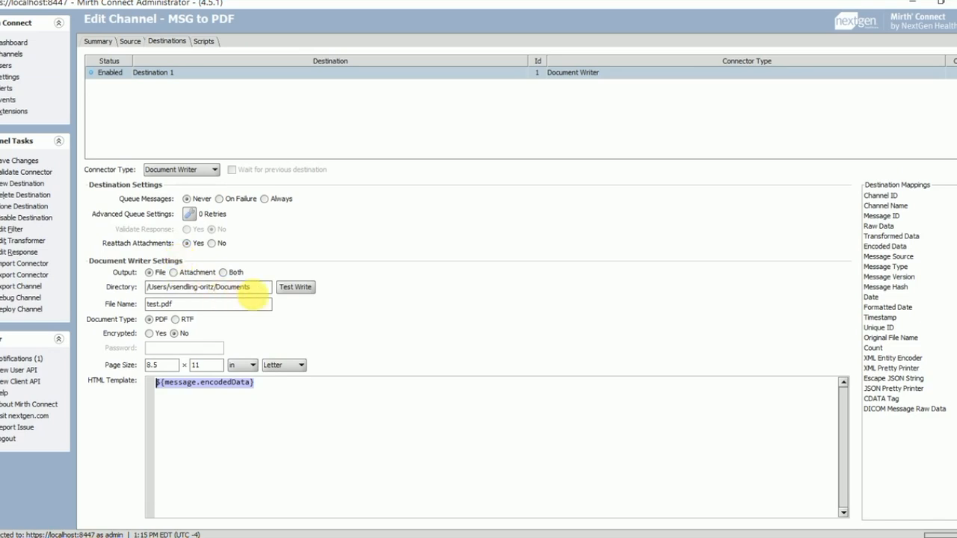
{"action": "type", "text": "c:\\temp\\out"}
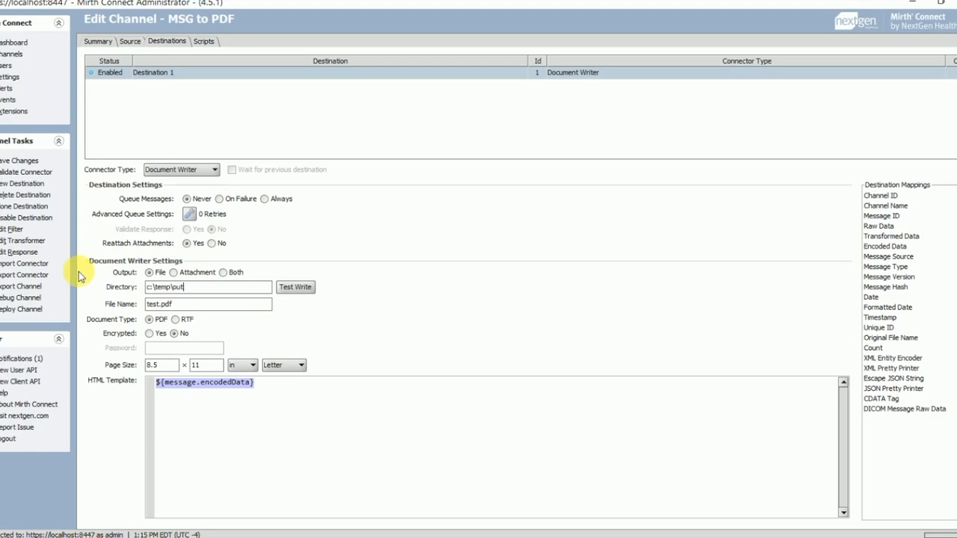
{"action": "left_click", "coordinate": [296, 287]}
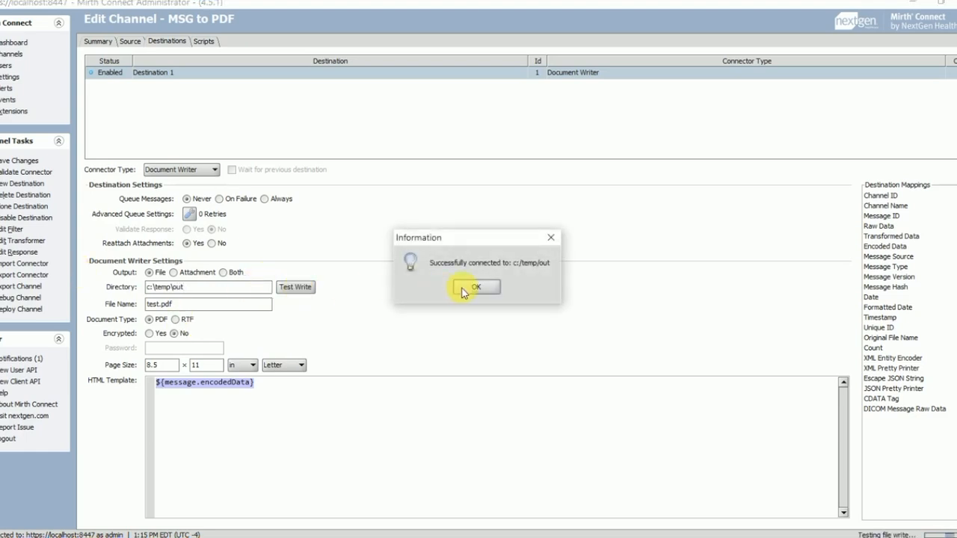
{"action": "left_click", "coordinate": [490, 287]}
{"action": "left_click", "coordinate": [230, 292]}
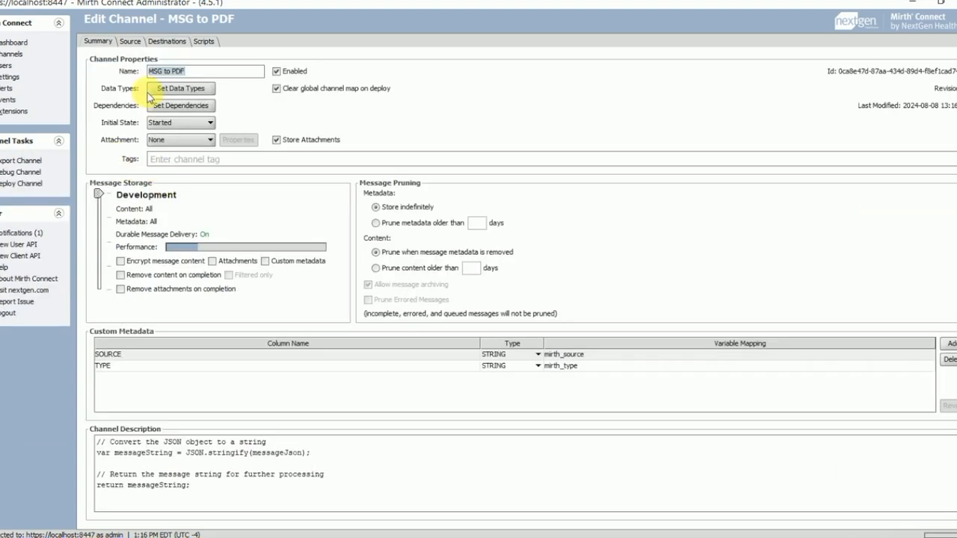
Step: Review the source transformer's MSG file path, extraction code and message templates
{"action": "left_click", "coordinate": [128, 42]}
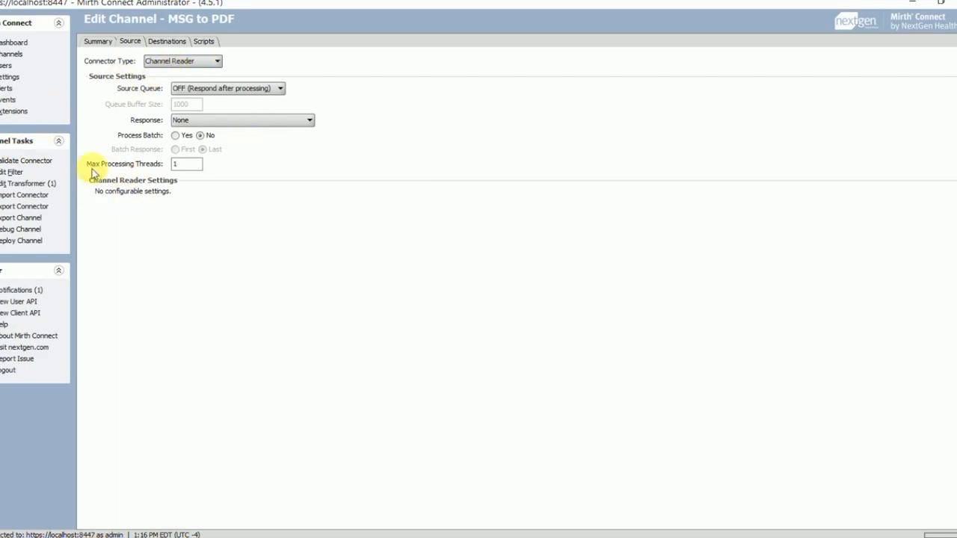
{"action": "left_click", "coordinate": [27, 185]}
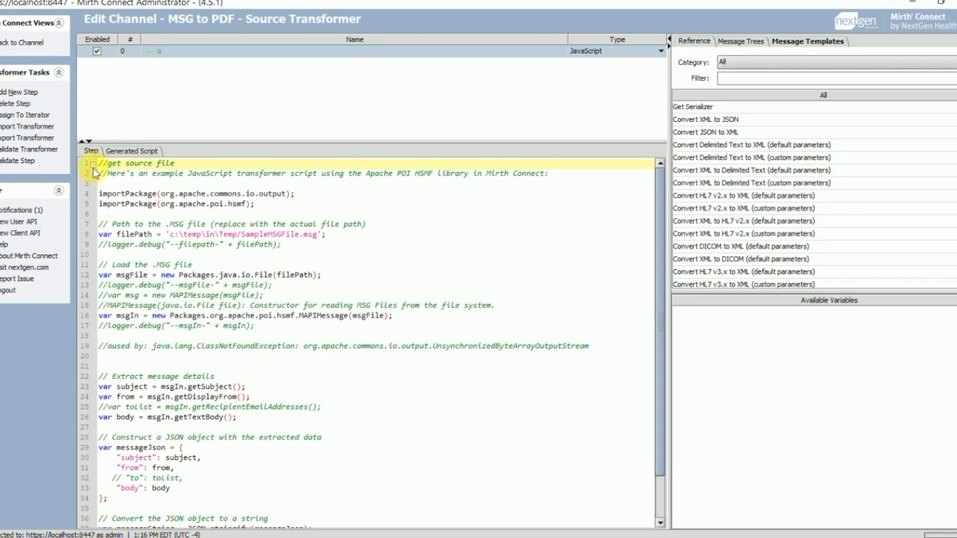
{"action": "left_click_drag", "start_coordinate": [117, 234], "coordinate": [327, 235]}
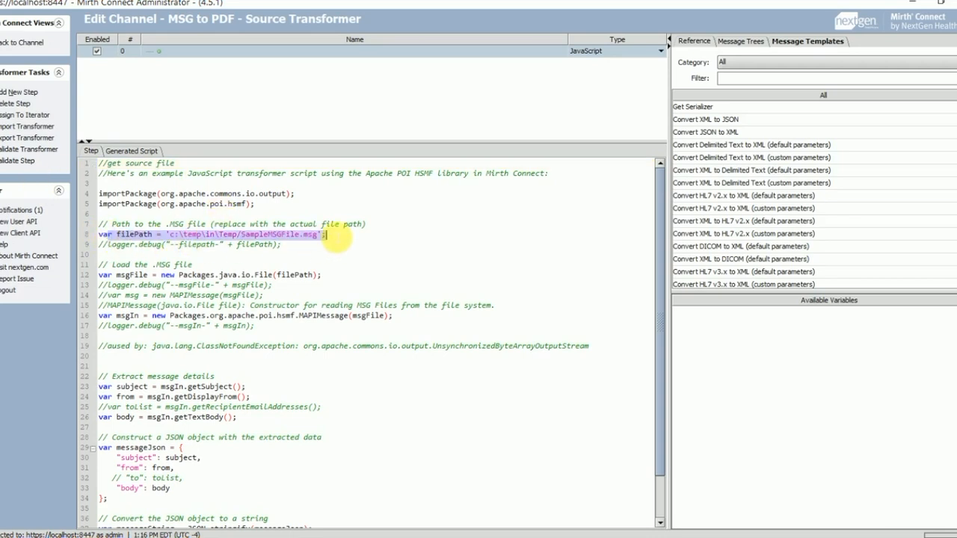
{"action": "left_click_drag", "start_coordinate": [116, 275], "coordinate": [367, 469]}
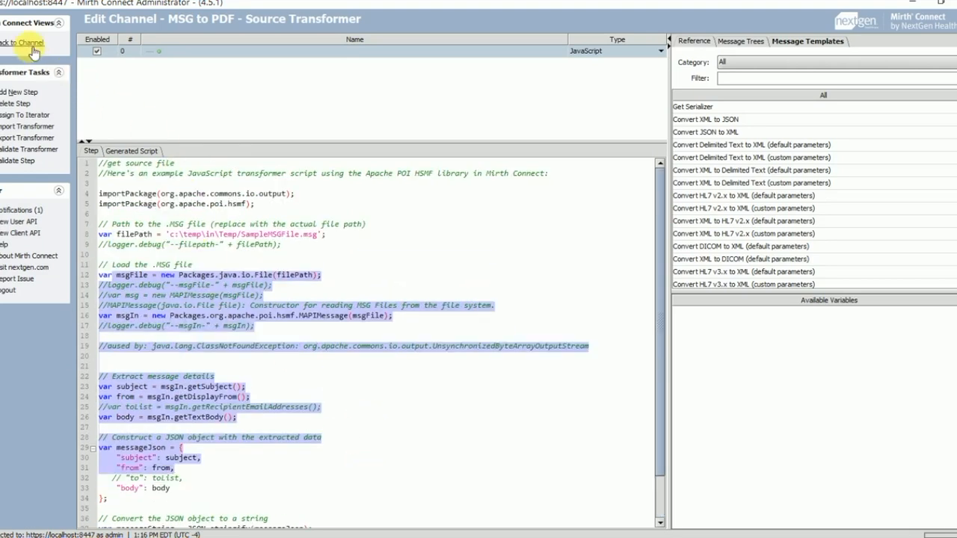
{"action": "left_click", "coordinate": [806, 41]}
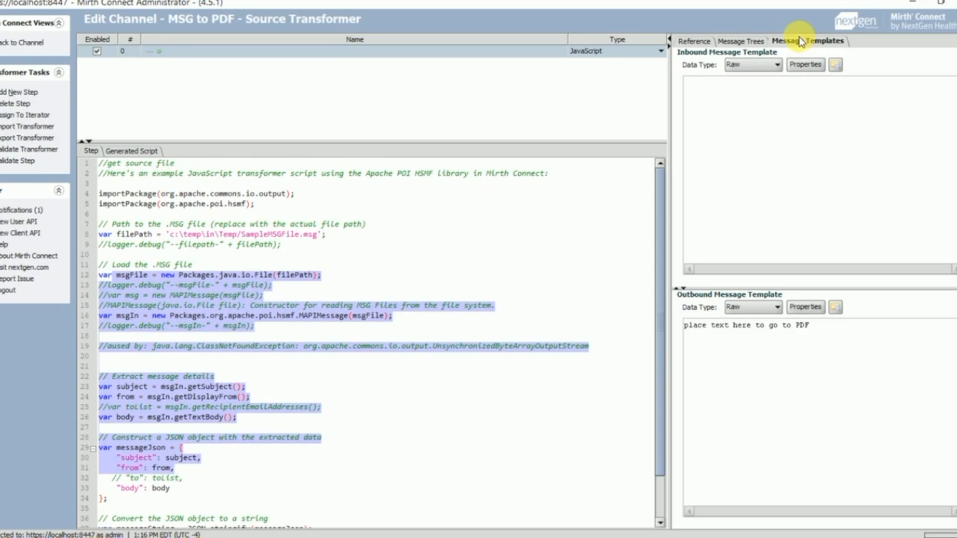
Step: Return to the Document Writer destination and check its c:\temp\out output directory
{"action": "left_click", "coordinate": [23, 43]}
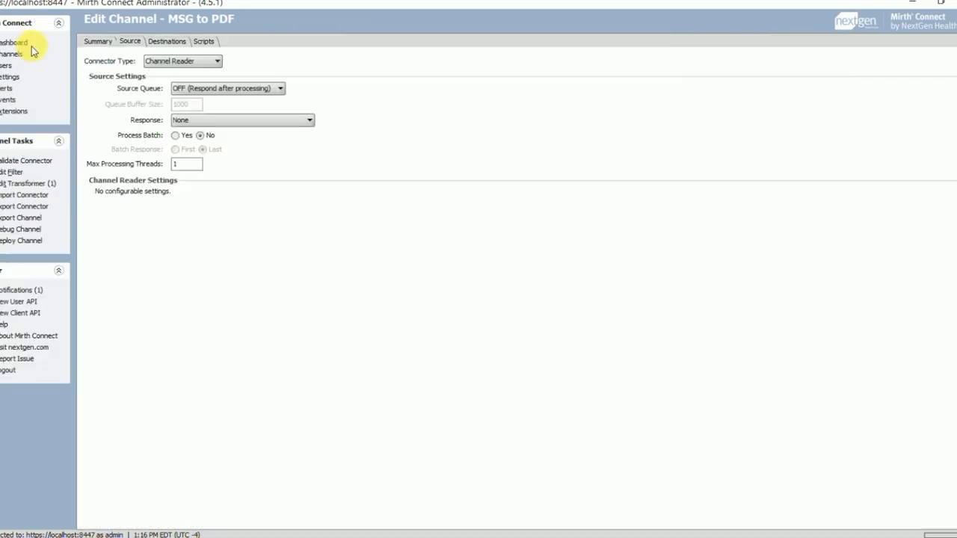
{"action": "left_click", "coordinate": [160, 42]}
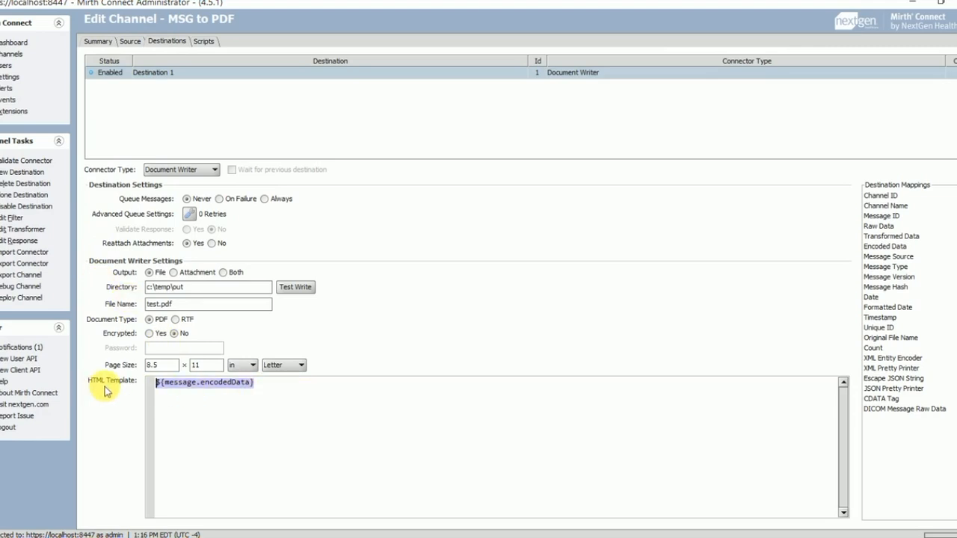
{"action": "left_click_drag", "start_coordinate": [183, 287], "coordinate": [122, 278]}
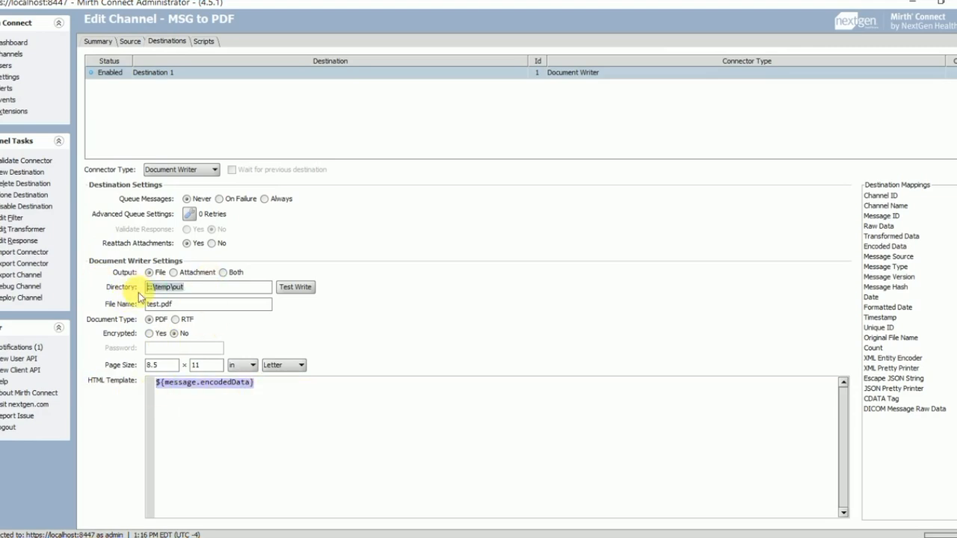
Step: Switch to the Dashboard and check that Sample MSG File.msg waits in C:\temp\in
{"action": "left_click", "coordinate": [21, 56]}
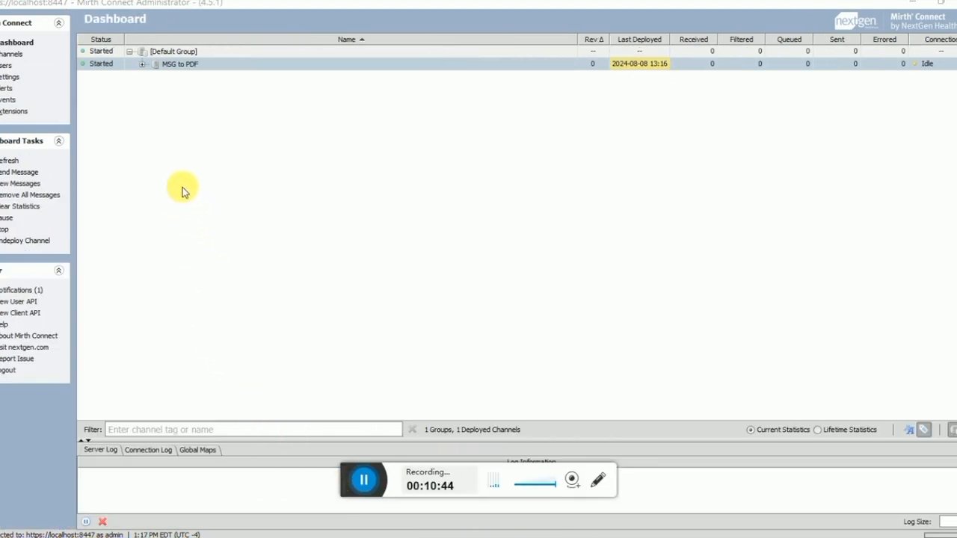
{"action": "left_click", "coordinate": [338, 535]}
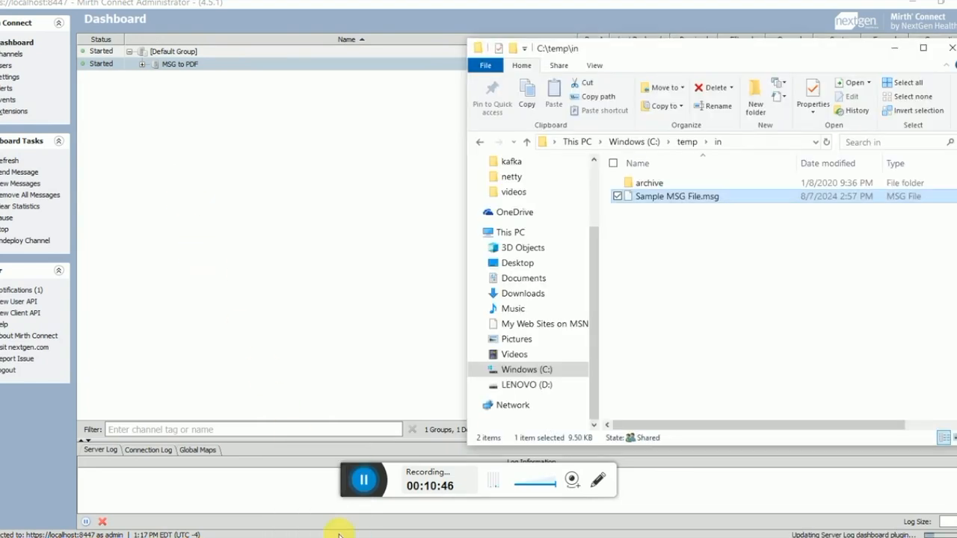
{"action": "left_click", "coordinate": [672, 225]}
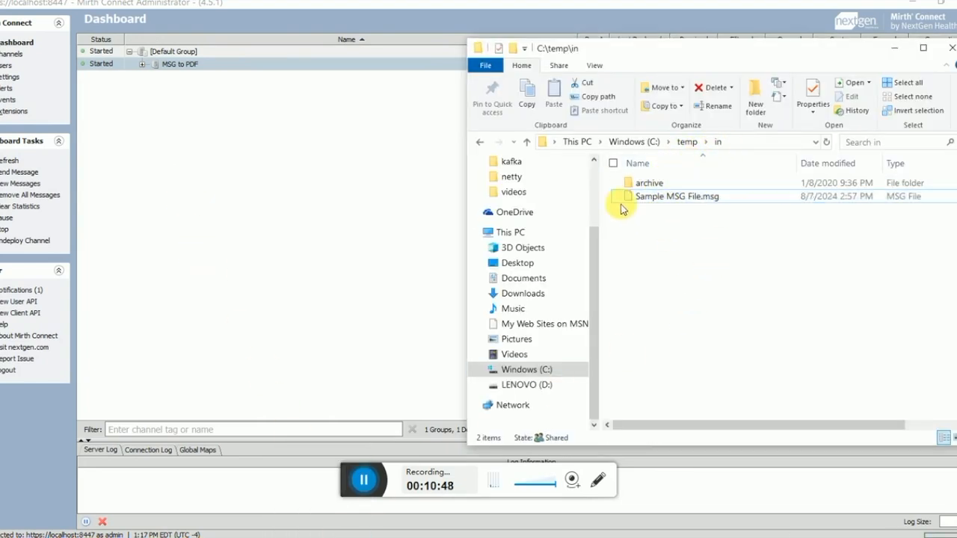
{"action": "left_click", "coordinate": [309, 64]}
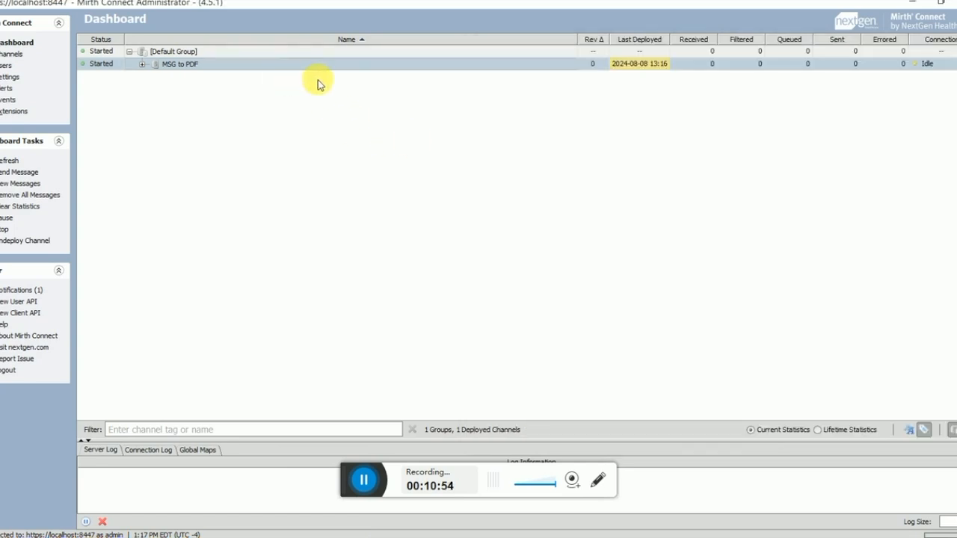
Step: Send a test message through the MSG to PDF channel
{"action": "left_click", "coordinate": [18, 173]}
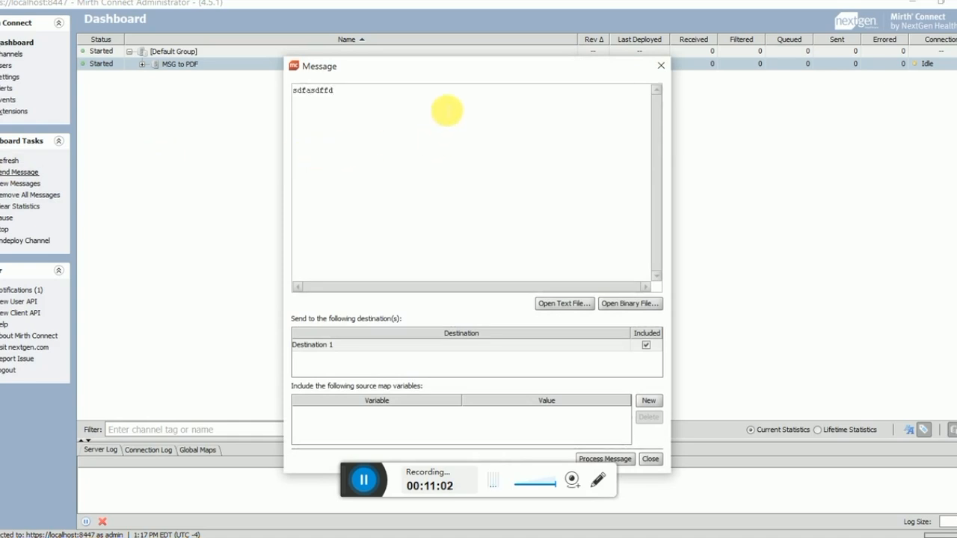
{"action": "left_click", "coordinate": [362, 481]}
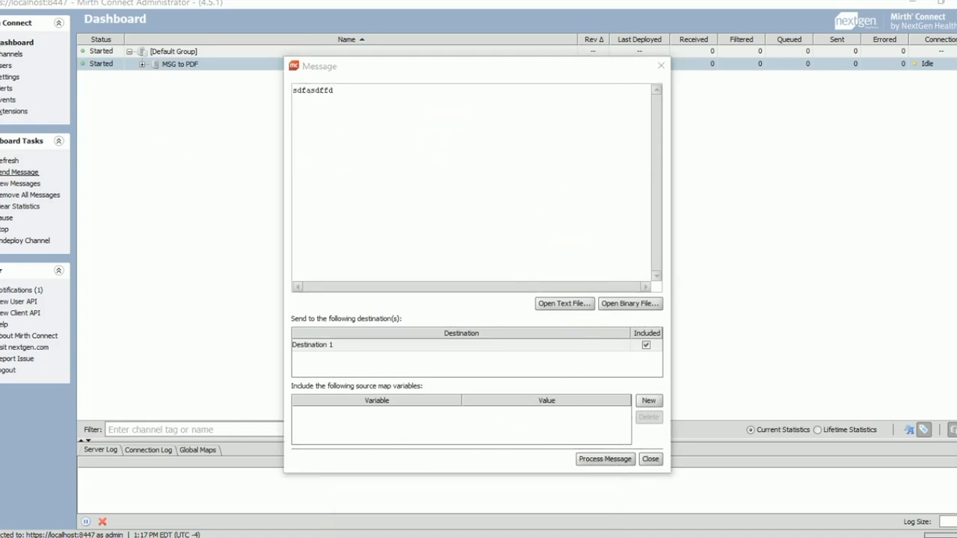
{"action": "left_click", "coordinate": [379, 248]}
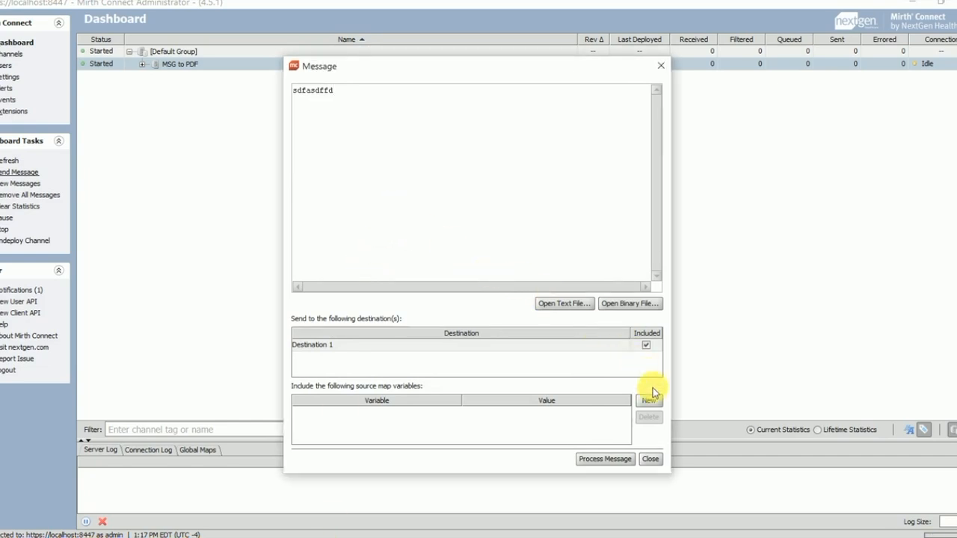
{"action": "key", "text": "ctrl+a"}
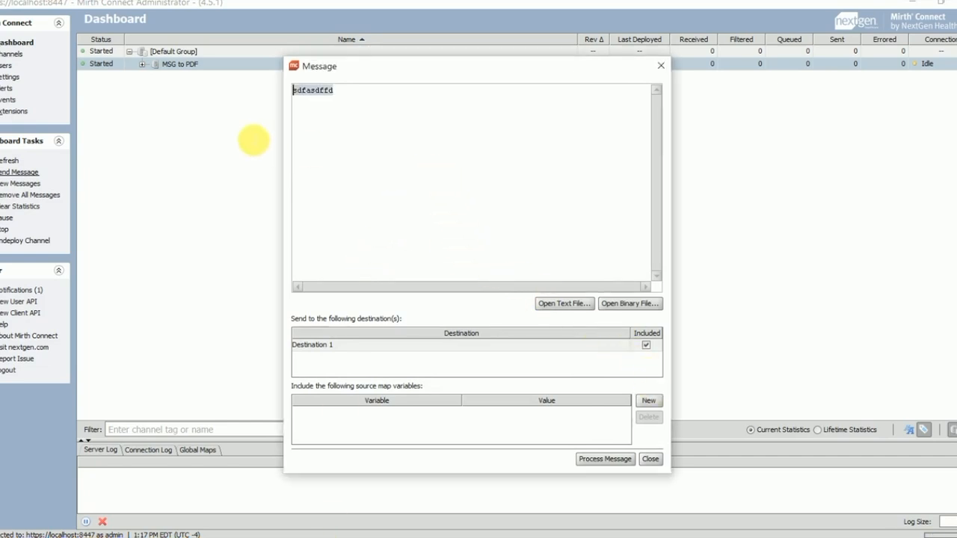
{"action": "left_click", "coordinate": [588, 463]}
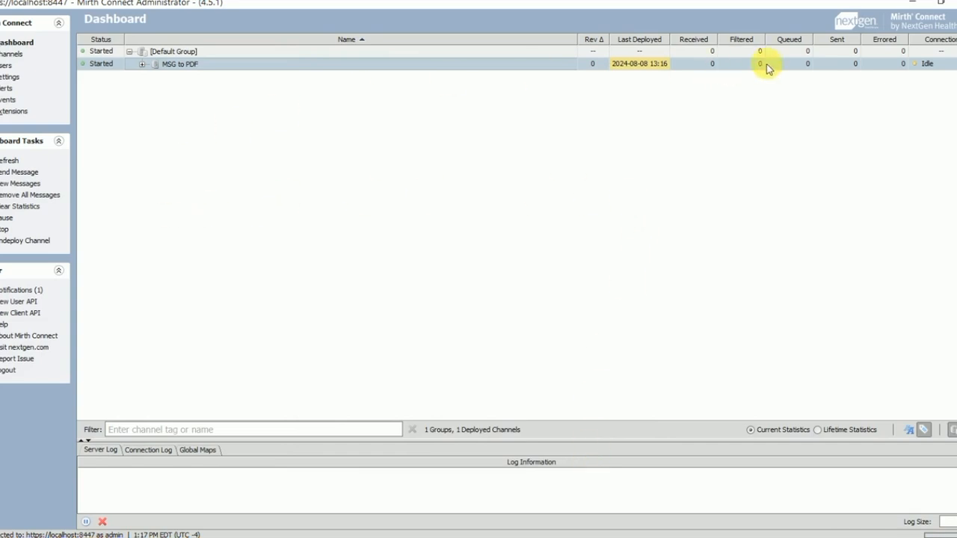
Step: Inspect the errored message's transformer error saying the MSG file does not exist
{"action": "left_click", "coordinate": [16, 161]}
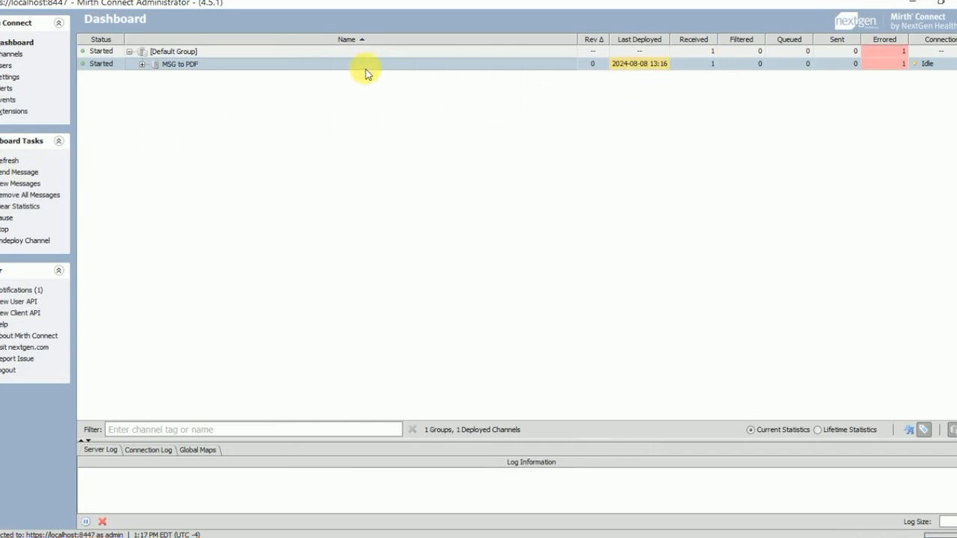
{"action": "double_click", "coordinate": [341, 66]}
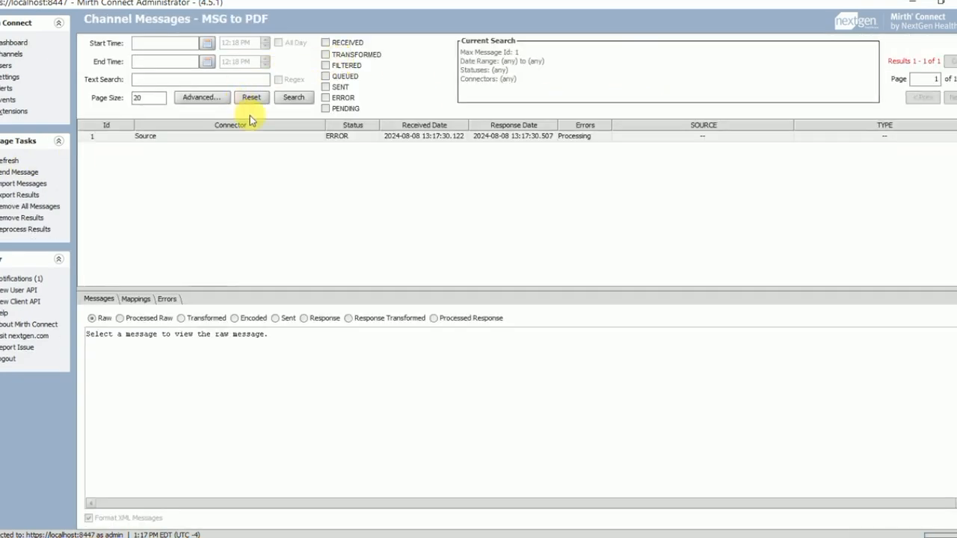
{"action": "left_click", "coordinate": [251, 134]}
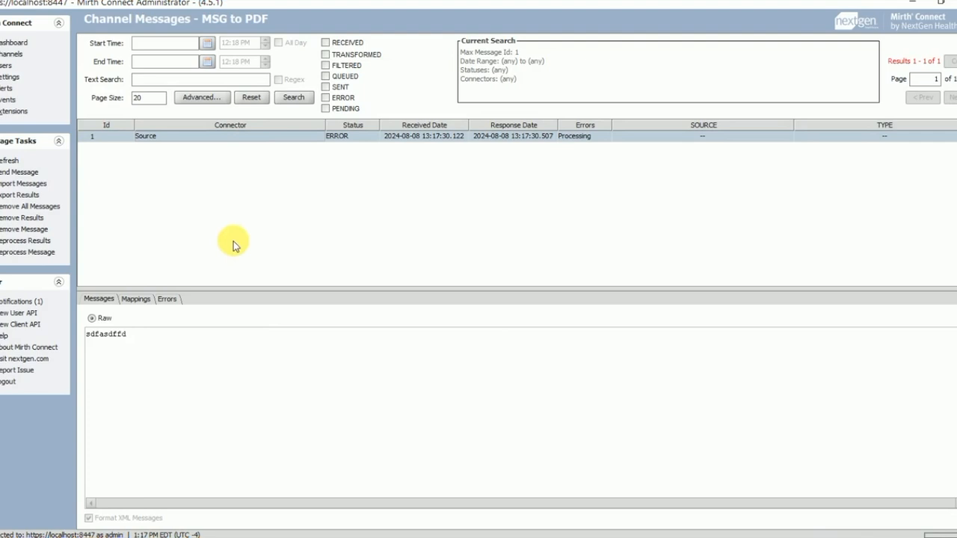
{"action": "left_click", "coordinate": [166, 298]}
{"action": "left_click_drag", "start_coordinate": [180, 291], "coordinate": [190, 212]}
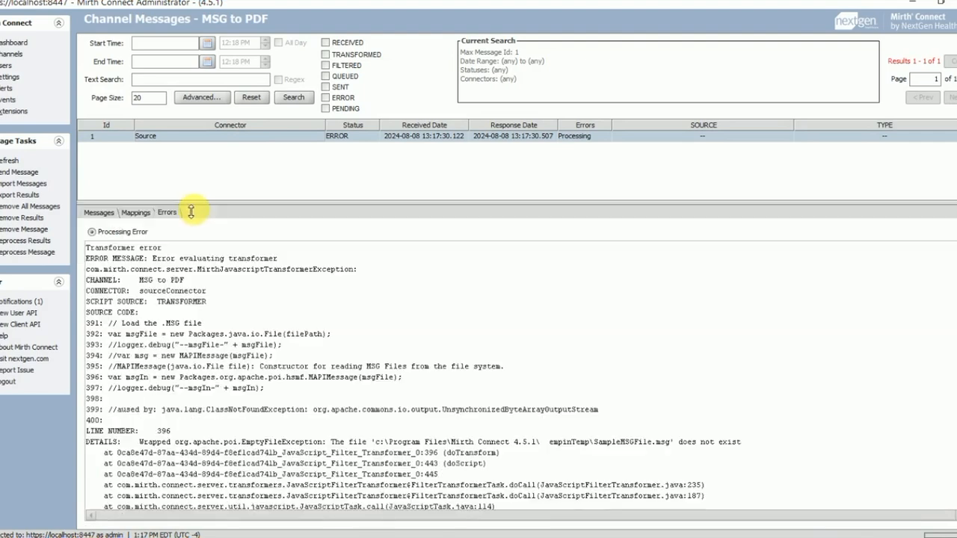
{"action": "left_click_drag", "start_coordinate": [327, 442], "coordinate": [743, 442]}
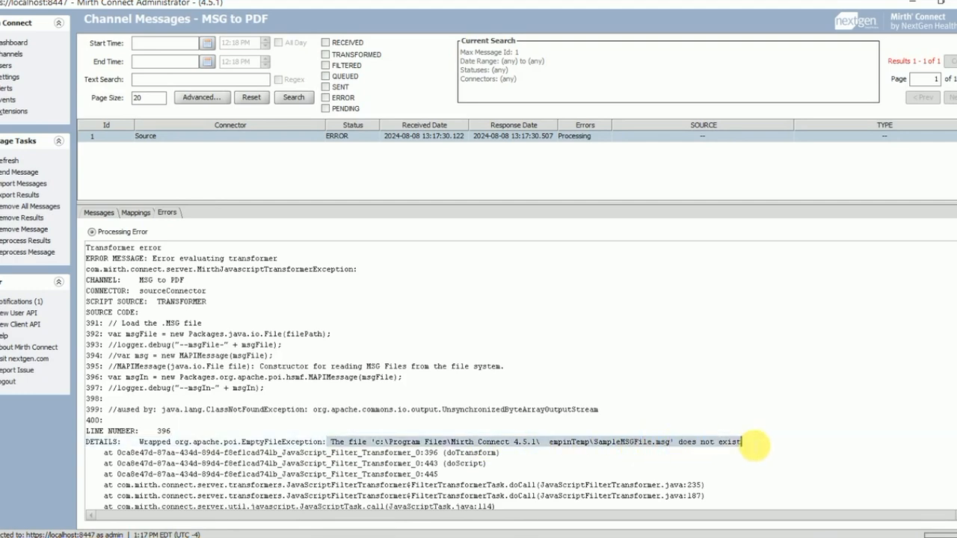
{"action": "left_click", "coordinate": [542, 442]}
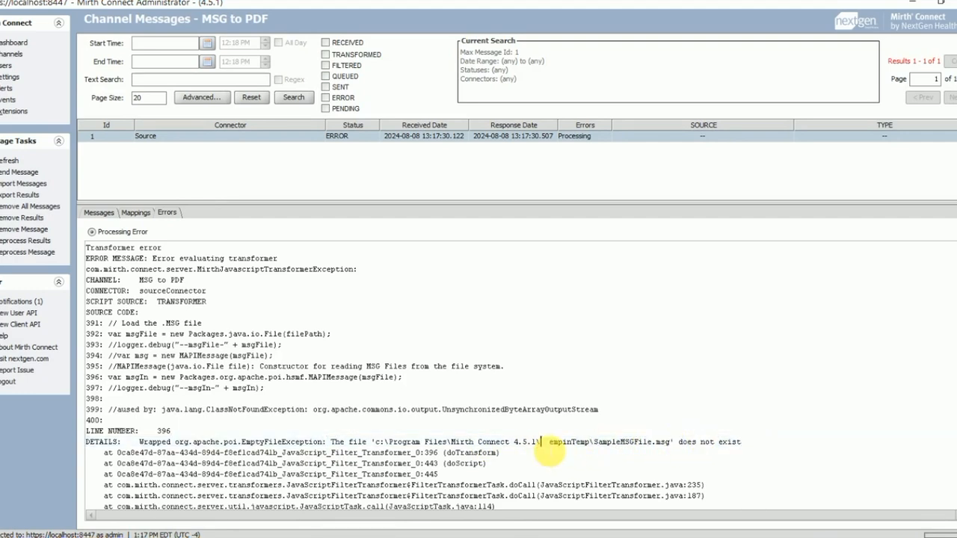
{"action": "left_click_drag", "start_coordinate": [552, 442], "coordinate": [639, 442]}
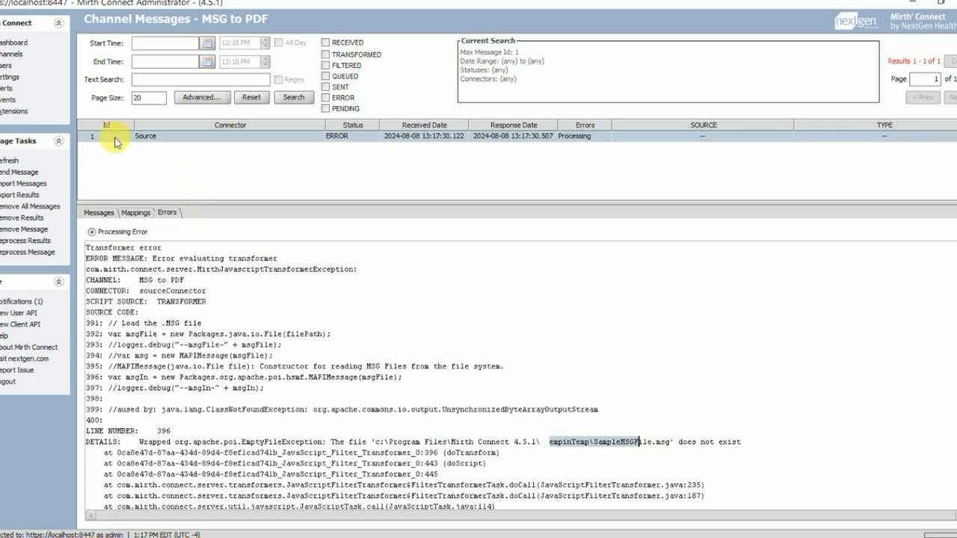
{"action": "left_click", "coordinate": [17, 57]}
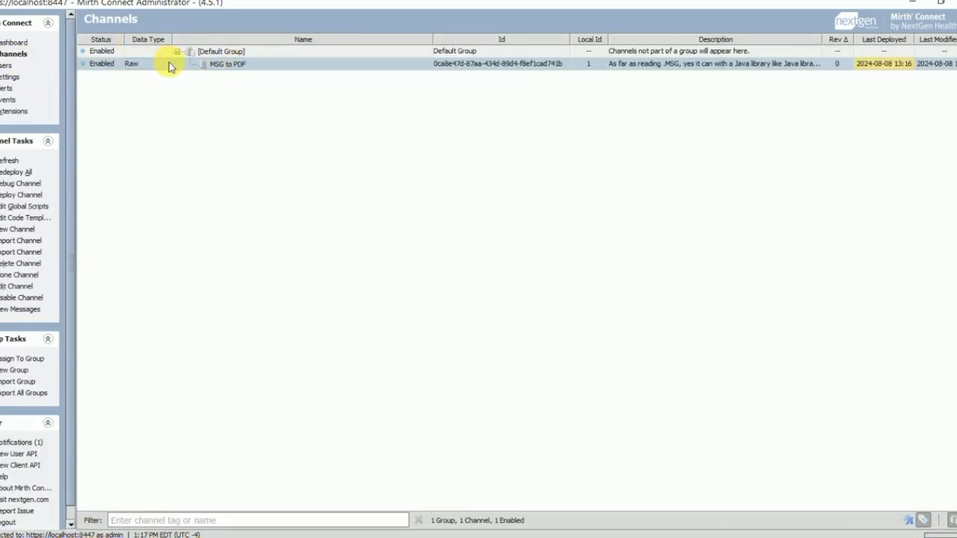
Step: Correct the transformer filePath to c:\temp\in\SampleMSGFile.msg and validate the script
{"action": "left_click", "coordinate": [151, 74]}
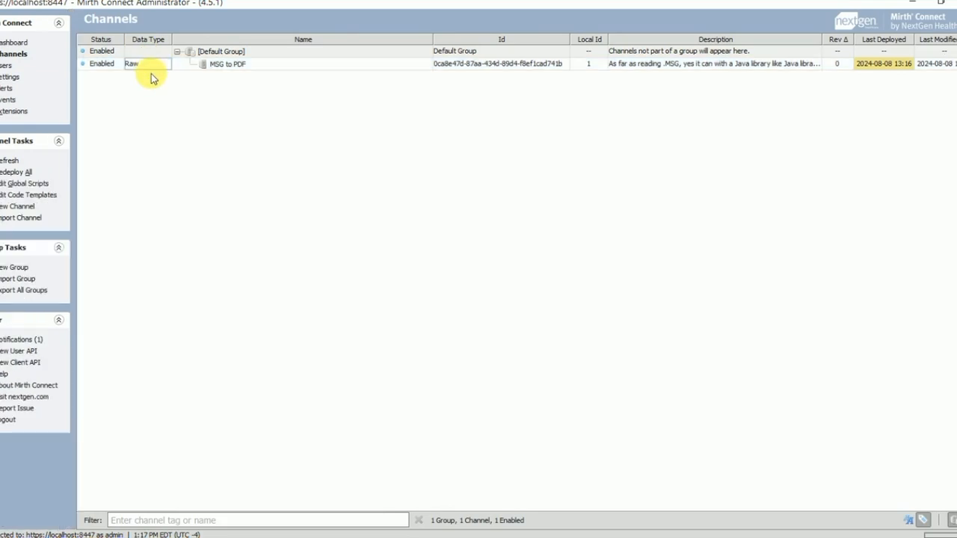
{"action": "double_click", "coordinate": [259, 63]}
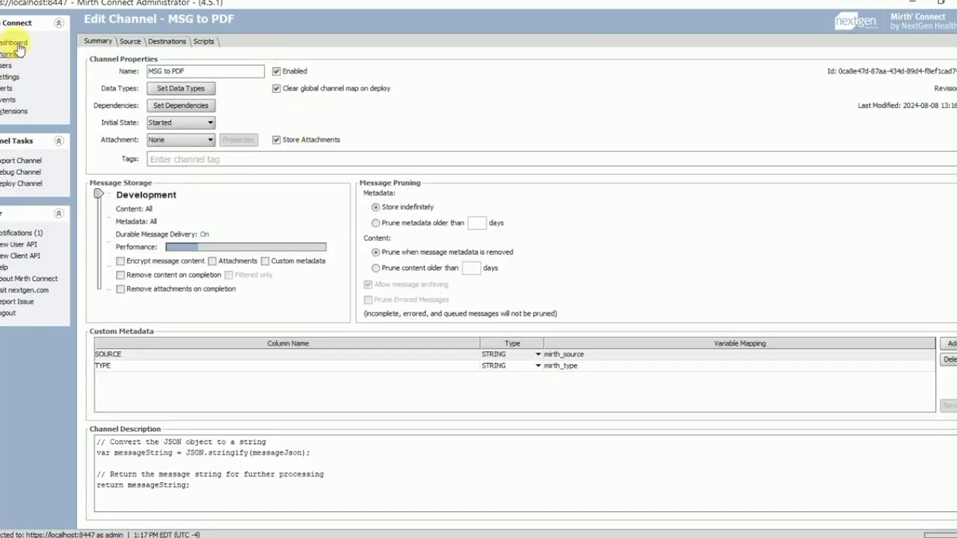
{"action": "left_click", "coordinate": [135, 41]}
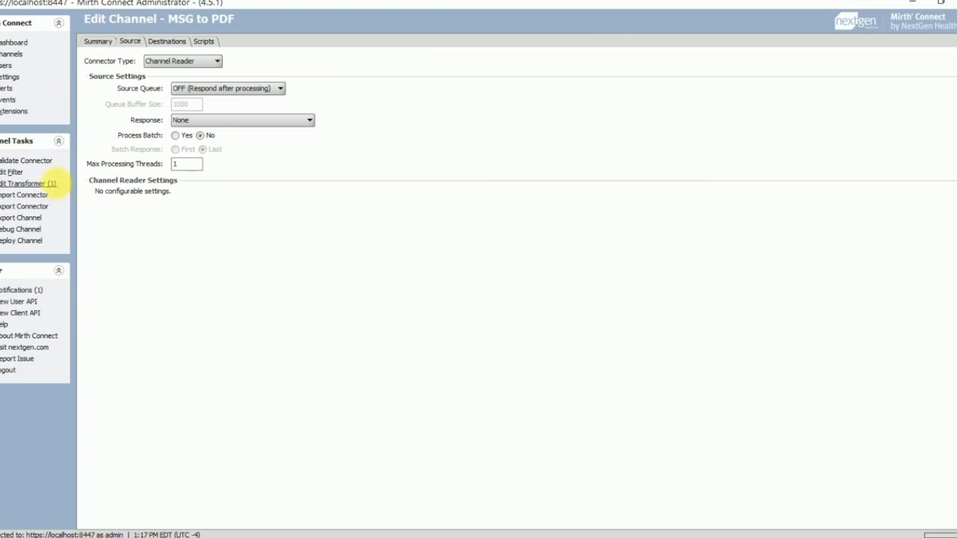
{"action": "left_click", "coordinate": [52, 182]}
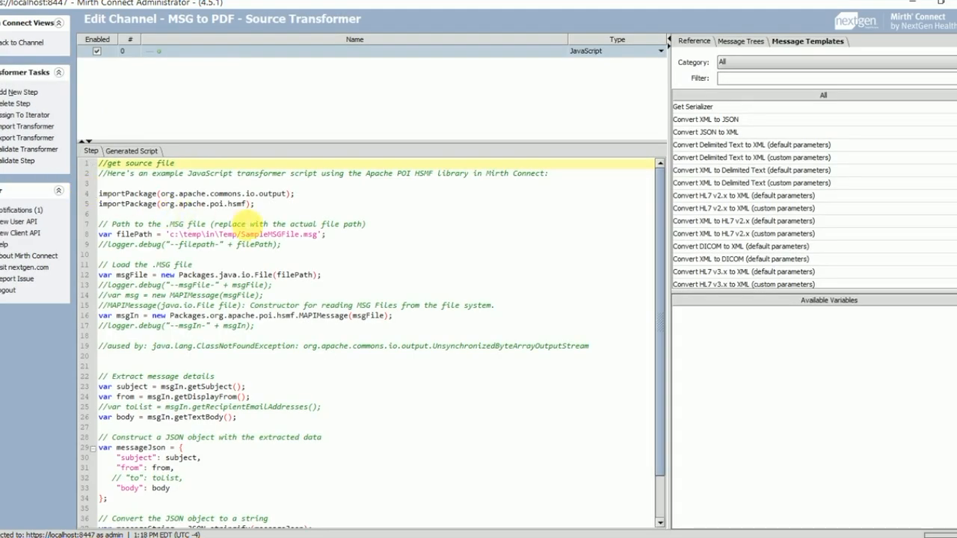
{"action": "left_click", "coordinate": [249, 235]}
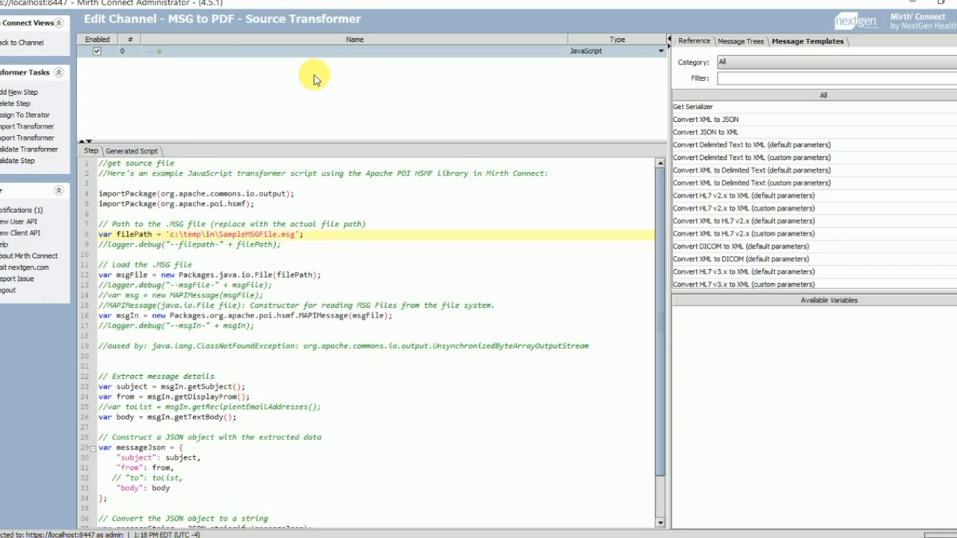
{"action": "left_click", "coordinate": [20, 149]}
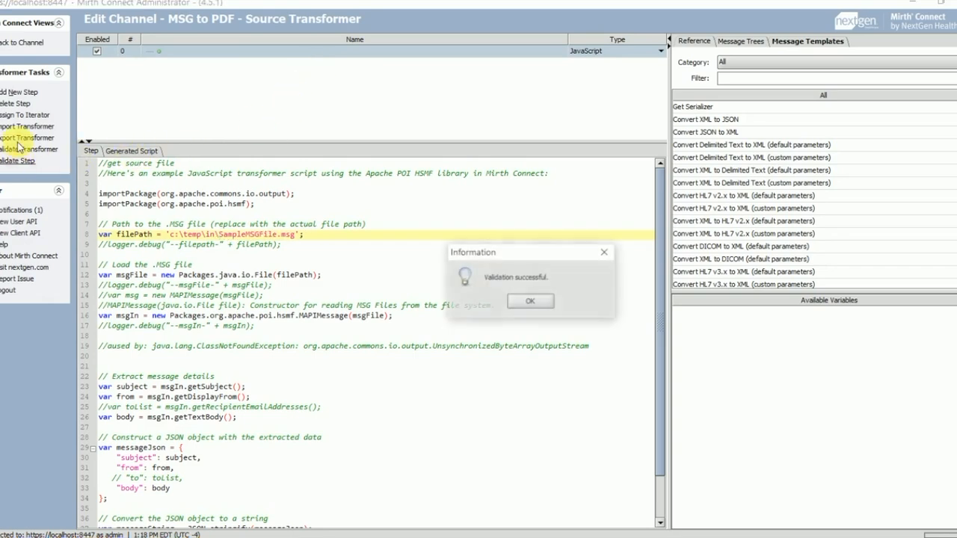
{"action": "key", "text": "Return"}
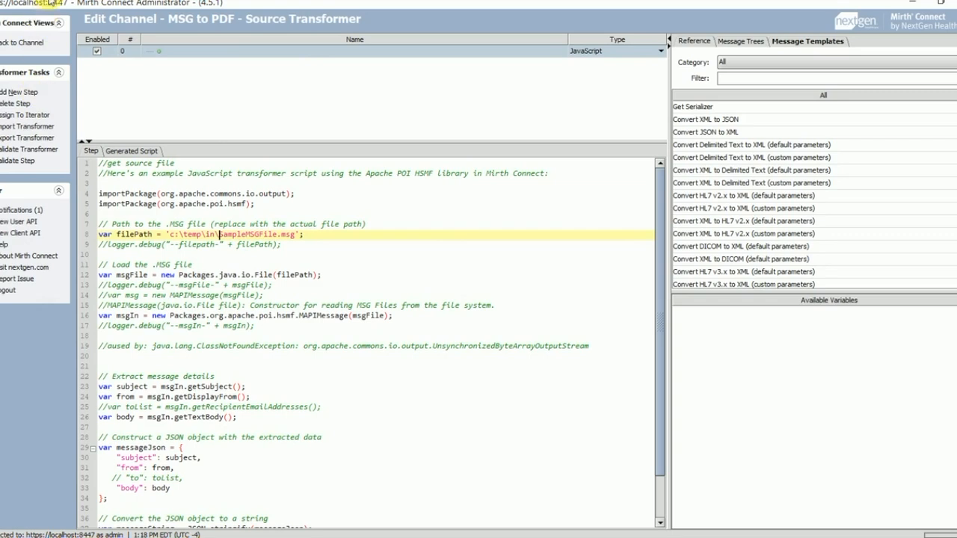
Step: Save and redeploy MSG to PDF, then recheck its source settings
{"action": "left_click", "coordinate": [31, 44]}
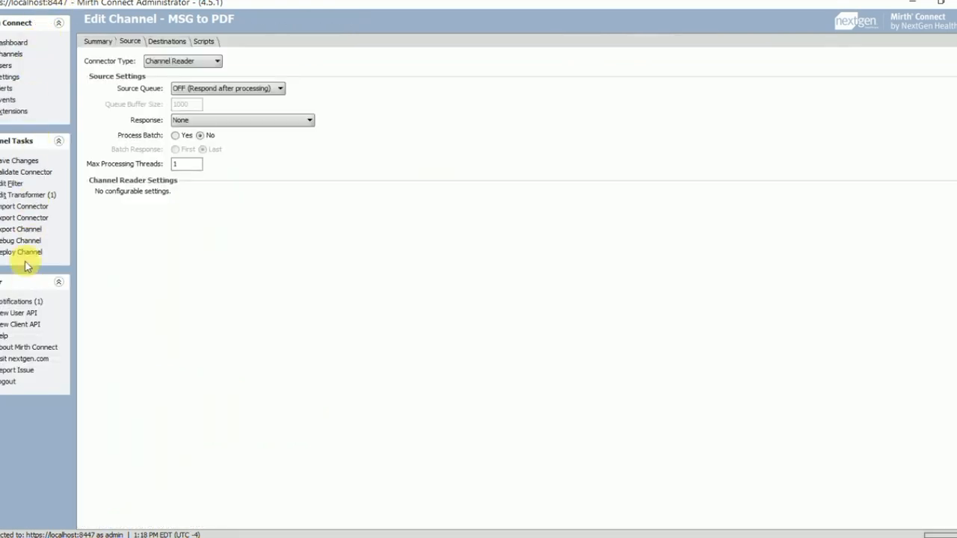
{"action": "left_click", "coordinate": [24, 252]}
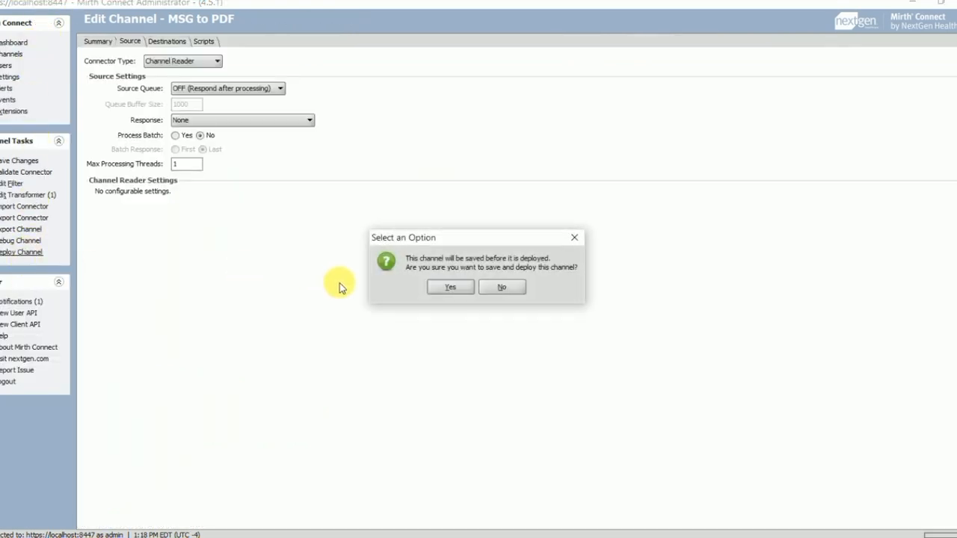
{"action": "left_click", "coordinate": [449, 288]}
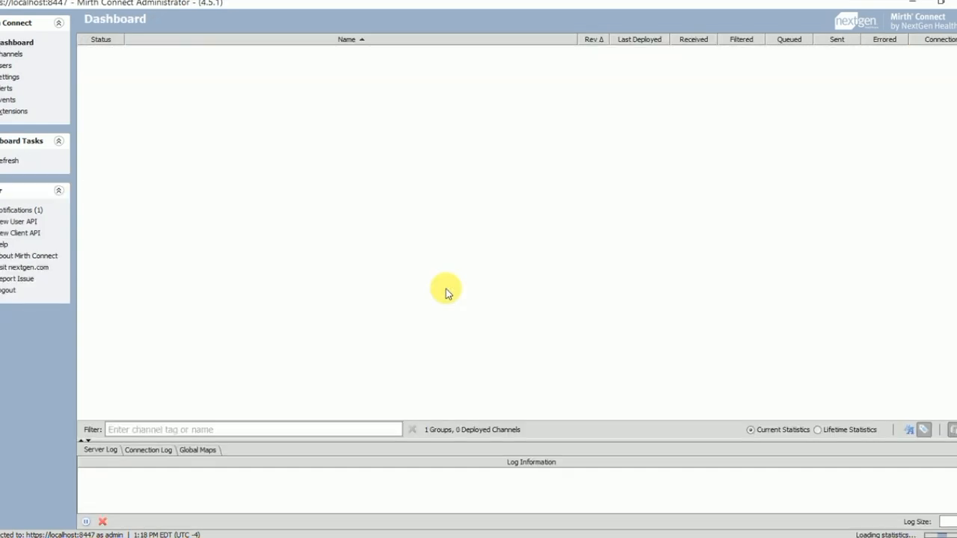
{"action": "left_click", "coordinate": [13, 56]}
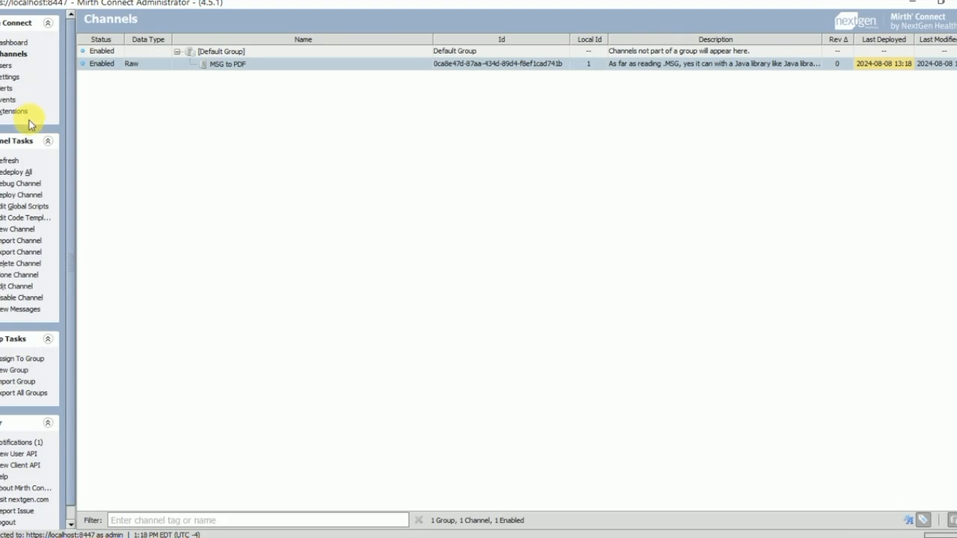
{"action": "double_click", "coordinate": [205, 64]}
{"action": "left_click", "coordinate": [130, 41]}
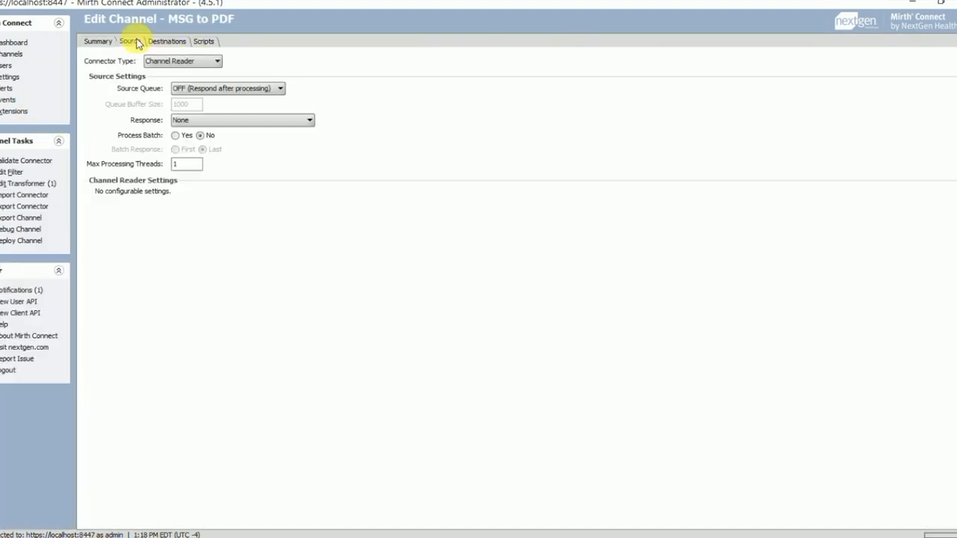
{"action": "left_click", "coordinate": [14, 54]}
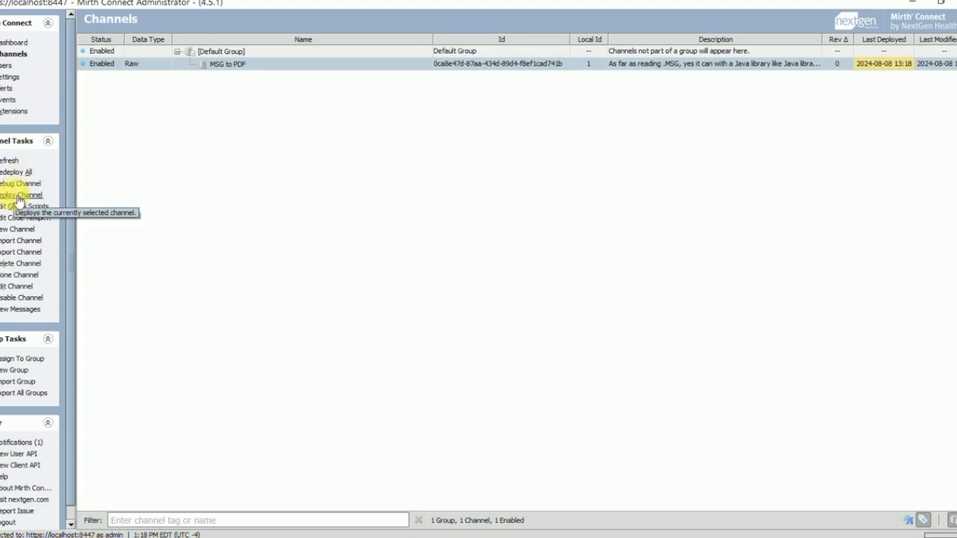
Step: Redeploy MSG to PDF, clear all its statistics, and process a fresh test message
{"action": "left_click", "coordinate": [19, 197]}
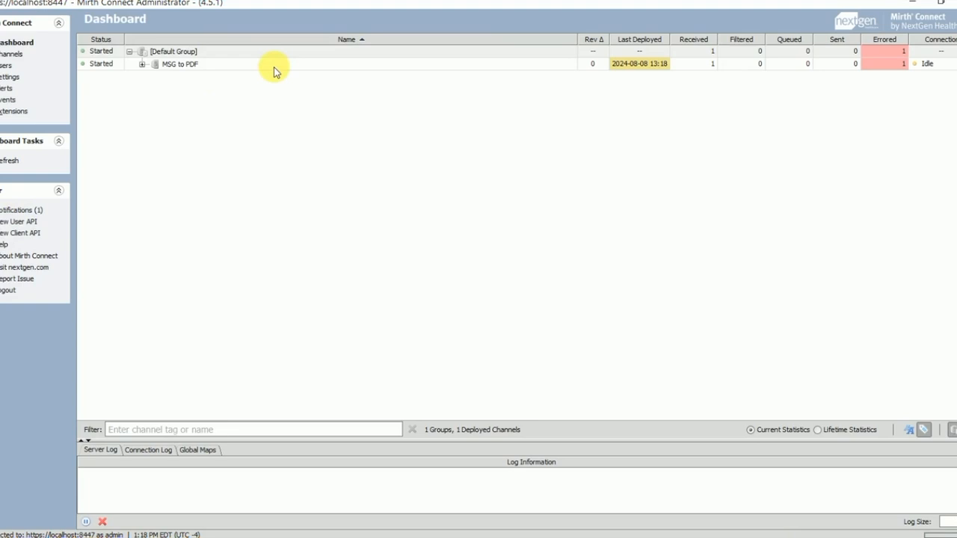
{"action": "left_click", "coordinate": [273, 67]}
{"action": "left_click", "coordinate": [19, 206]}
{"action": "left_click", "coordinate": [444, 317]}
{"action": "left_click", "coordinate": [518, 315]}
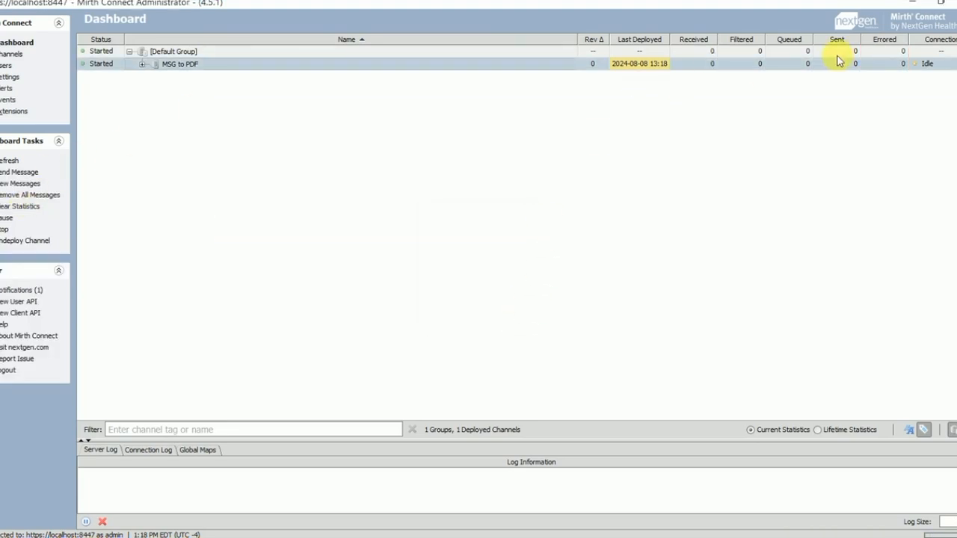
{"action": "left_click", "coordinate": [19, 172]}
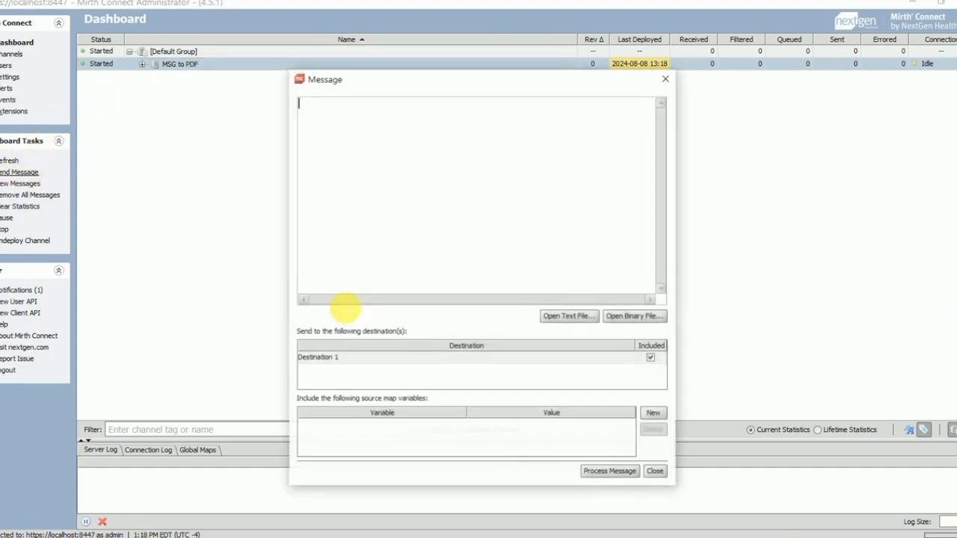
{"action": "left_click", "coordinate": [619, 475]}
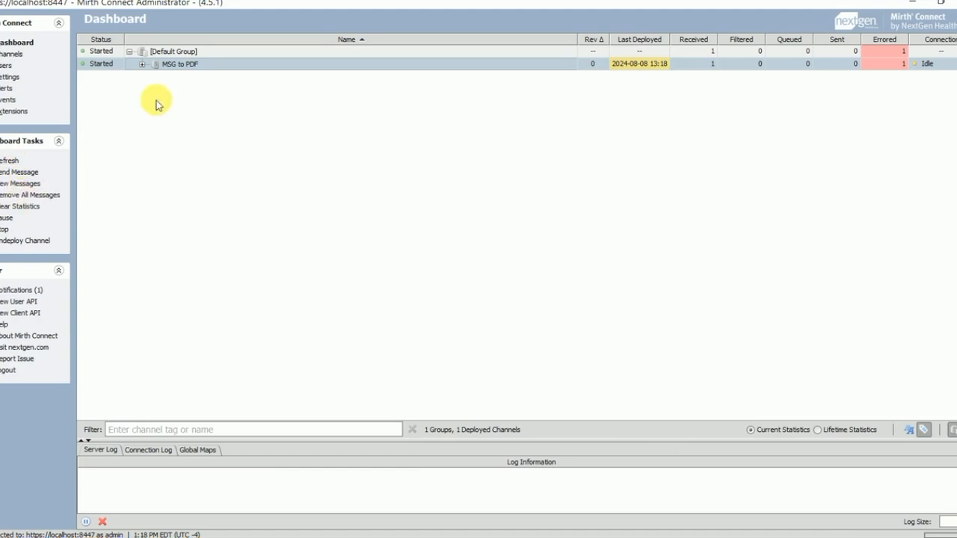
{"action": "double_click", "coordinate": [213, 65]}
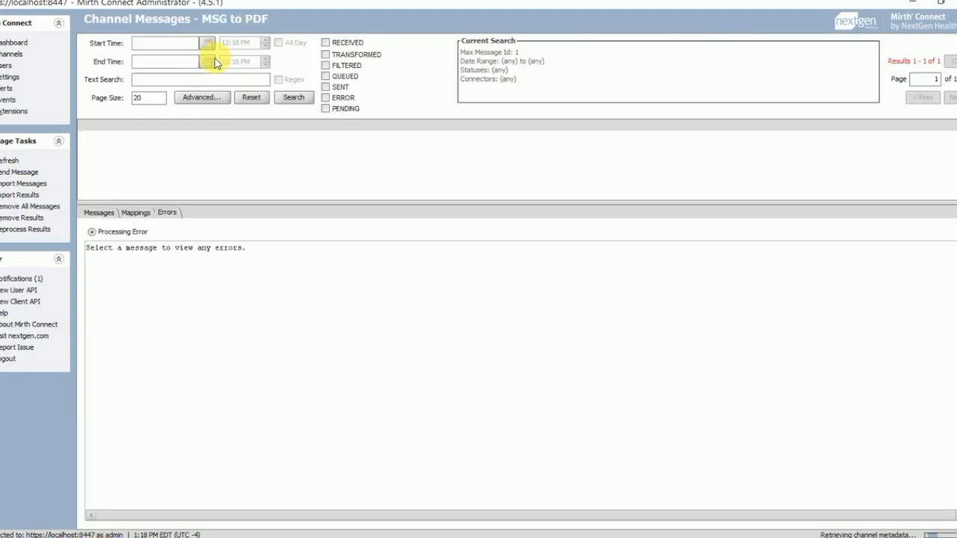
{"action": "left_click", "coordinate": [226, 136]}
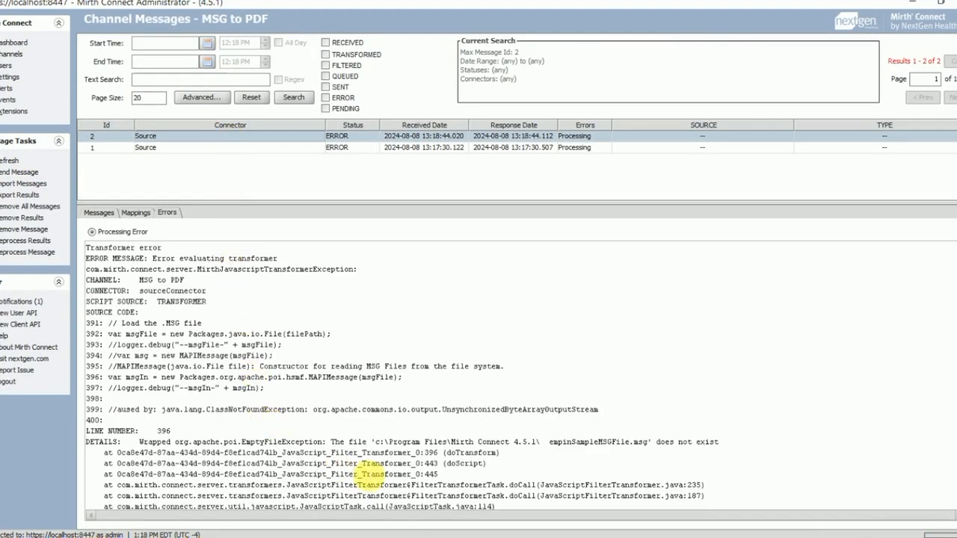
{"action": "left_click_drag", "start_coordinate": [347, 445], "coordinate": [737, 445]}
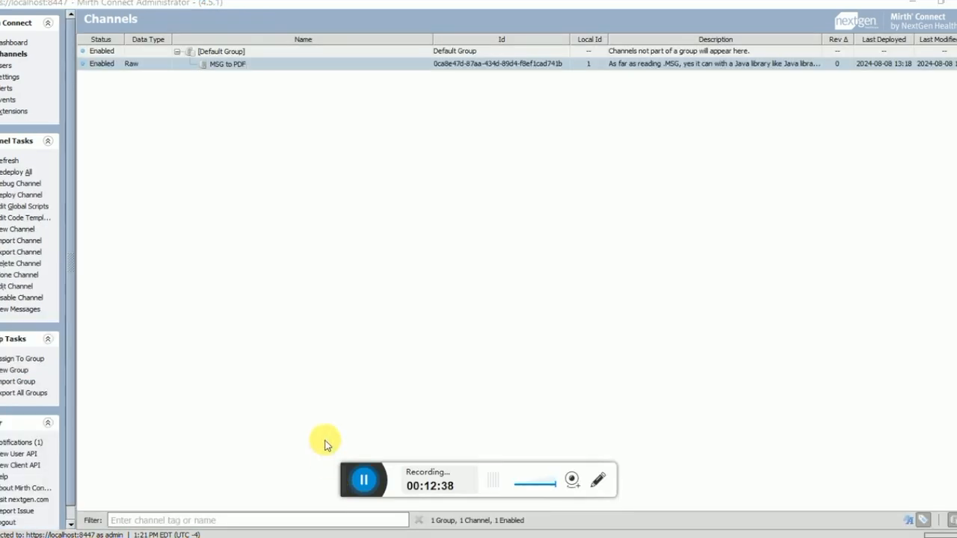
{"action": "left_click", "coordinate": [217, 66]}
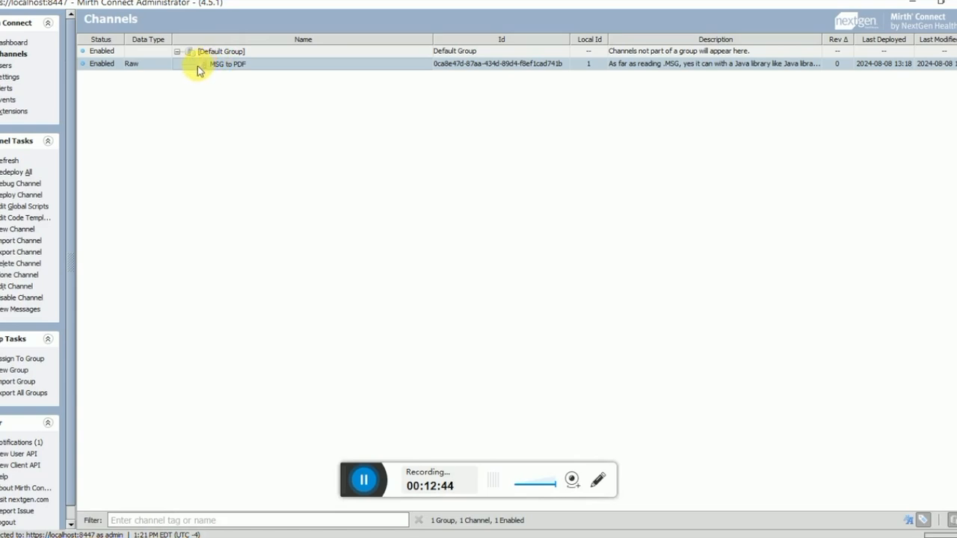
Step: Open the MSG to PDF source transformer and select the file path on line 8
{"action": "double_click", "coordinate": [199, 66]}
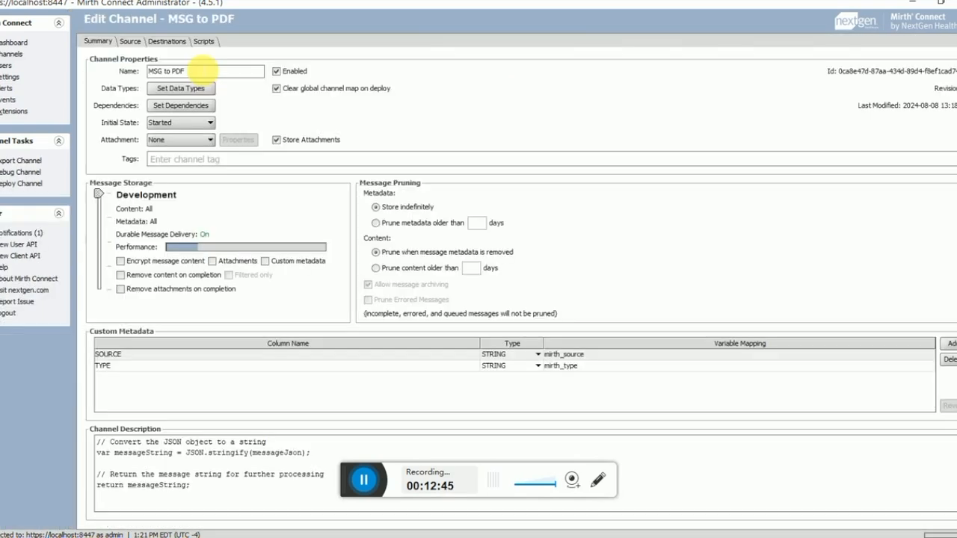
{"action": "left_click", "coordinate": [132, 41]}
{"action": "left_click", "coordinate": [19, 185]}
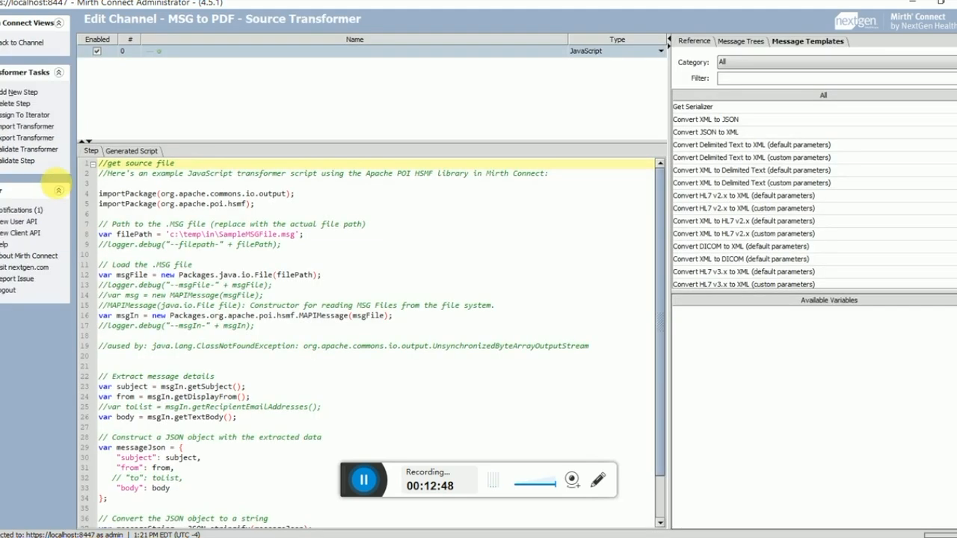
{"action": "left_click_drag", "start_coordinate": [313, 237], "coordinate": [171, 235]}
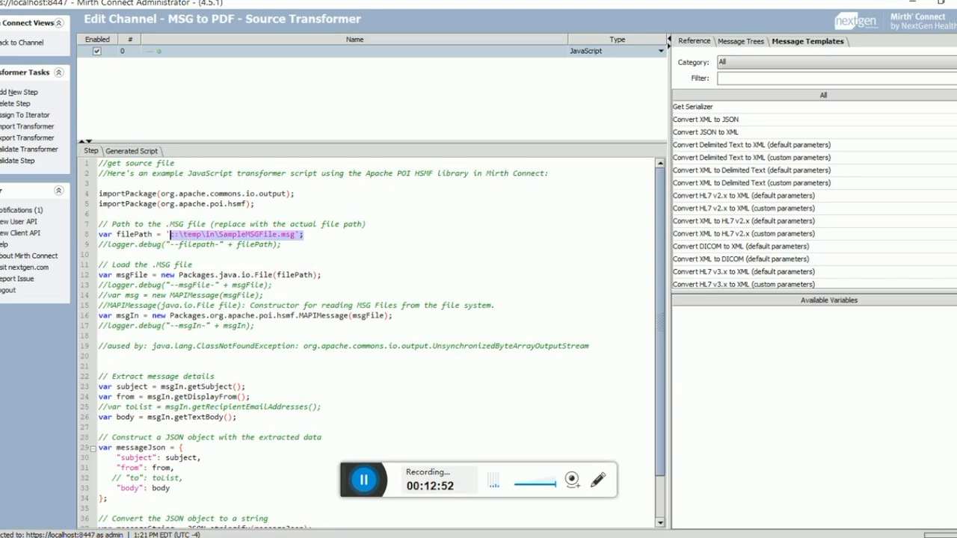
Step: Copy the SampleMSGFile name from the file in the C:\temp\in Explorer window
{"action": "mouse_move", "coordinate": [320, 537]}
{"action": "left_click", "coordinate": [320, 497]}
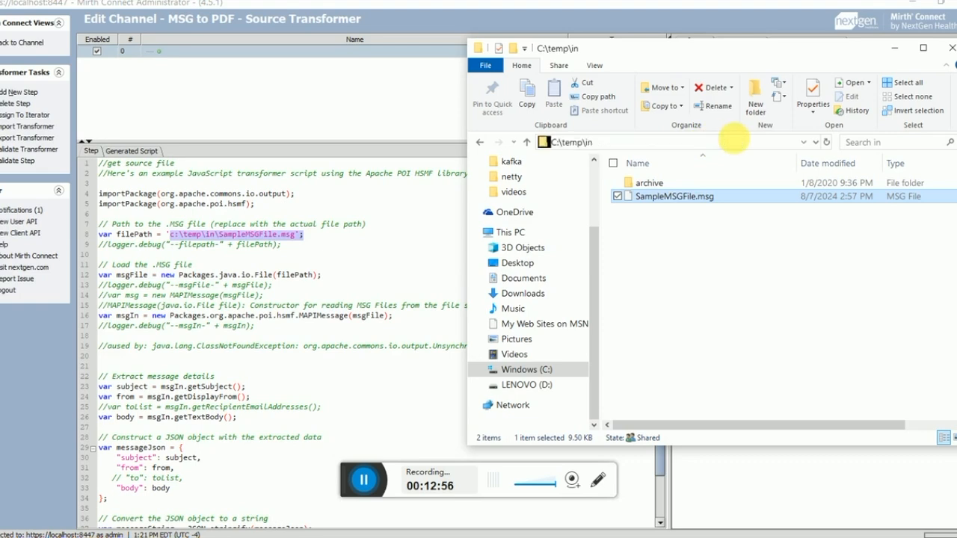
{"action": "left_click", "coordinate": [724, 142]}
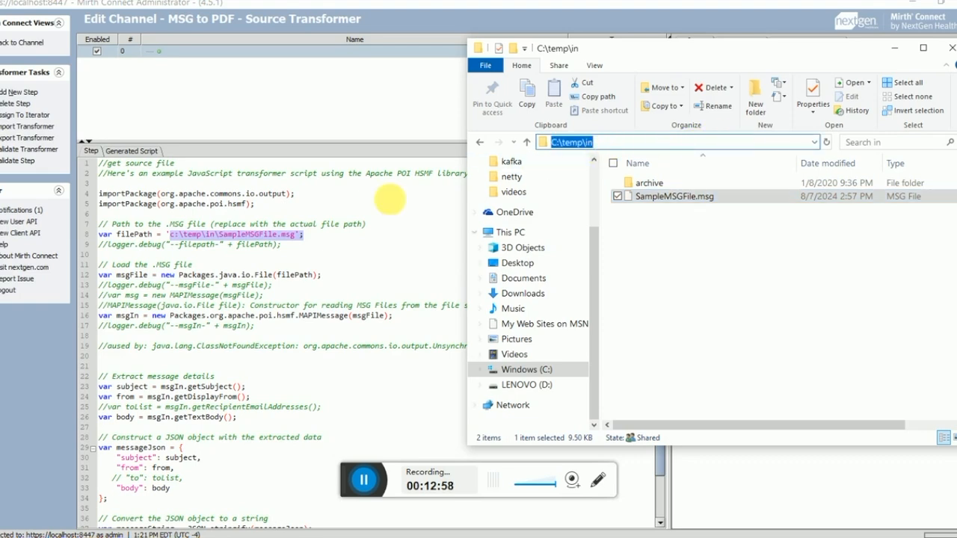
{"action": "left_click", "coordinate": [663, 200]}
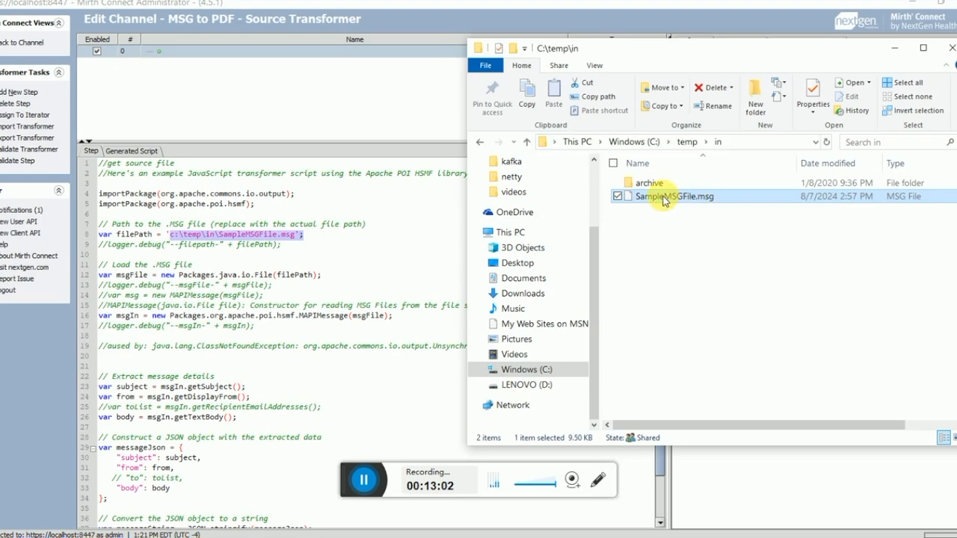
{"action": "left_click", "coordinate": [664, 200]}
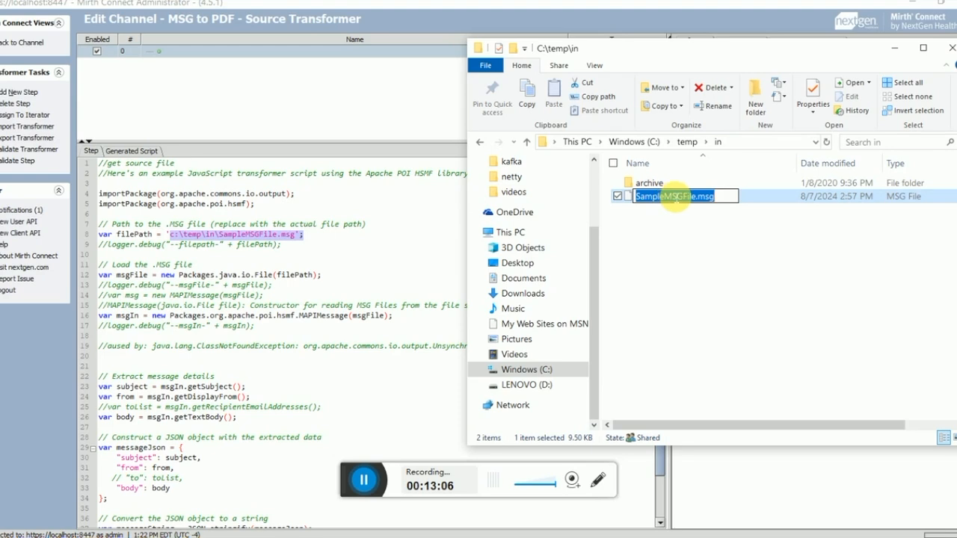
{"action": "right_click", "coordinate": [678, 200]}
{"action": "left_click", "coordinate": [645, 244]}
{"action": "key", "text": "Return"}
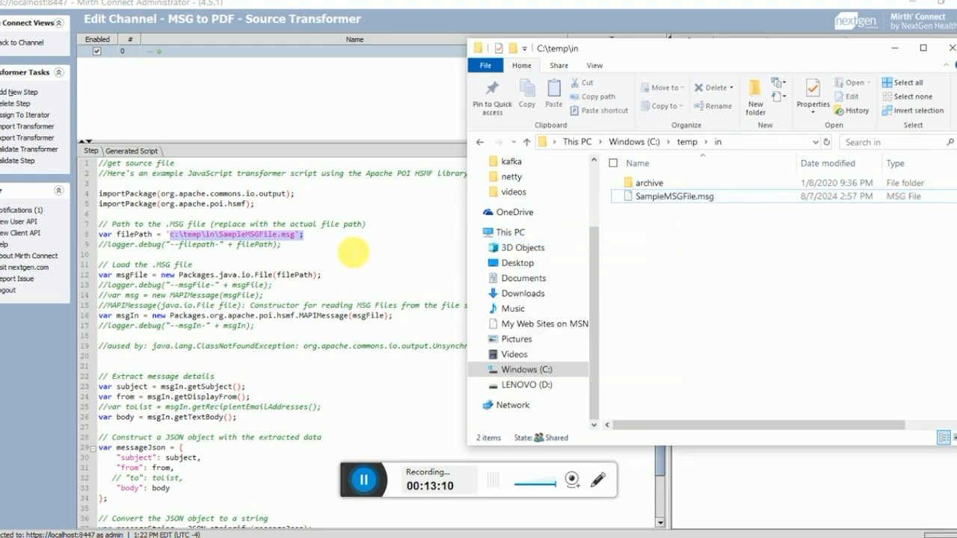
Step: Paste the name into line 8's path, validate the step, and return to the Document Writer destination
{"action": "left_click", "coordinate": [293, 226]}
{"action": "left_click", "coordinate": [302, 236]}
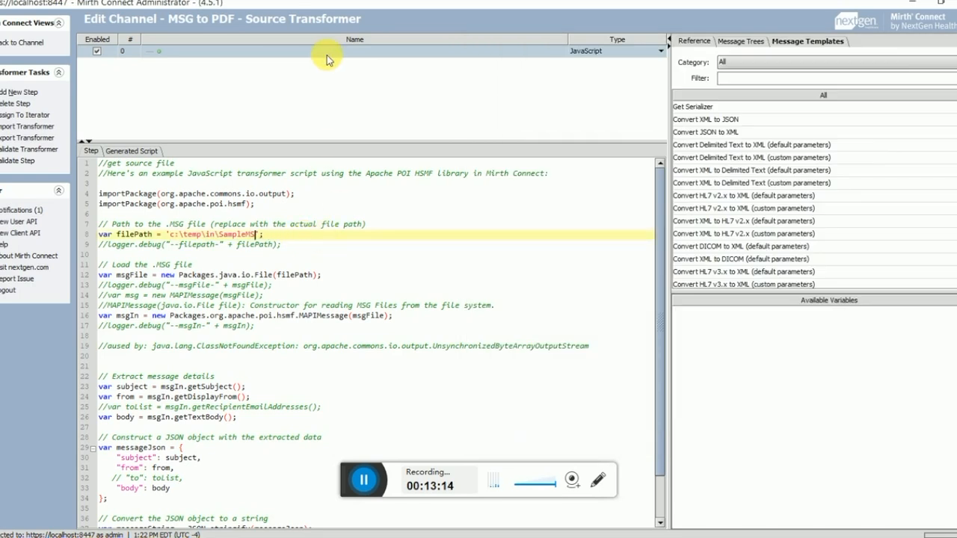
{"action": "key", "text": "ctrl+v"}
{"action": "left_click", "coordinate": [17, 161]}
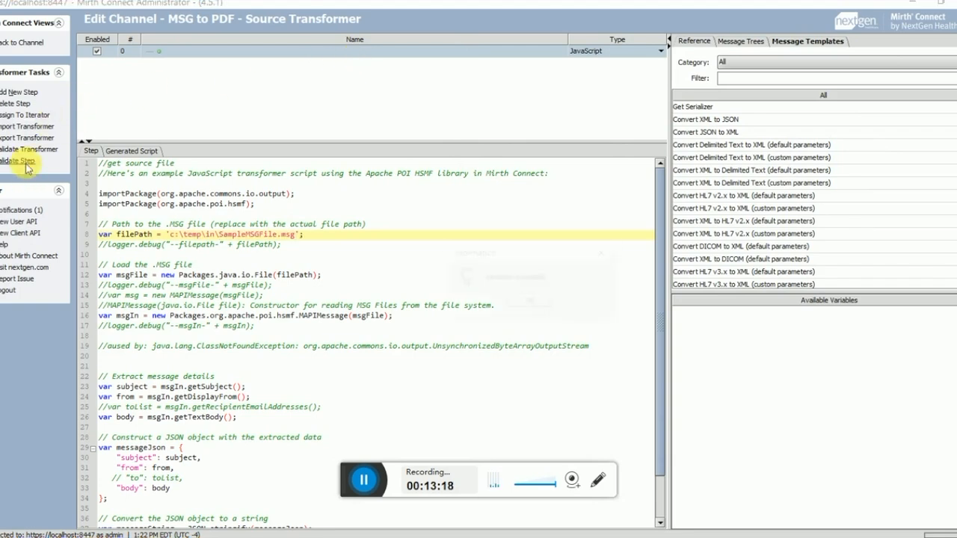
{"action": "key", "text": "Return"}
{"action": "left_click_drag", "start_coordinate": [168, 238], "coordinate": [298, 238]}
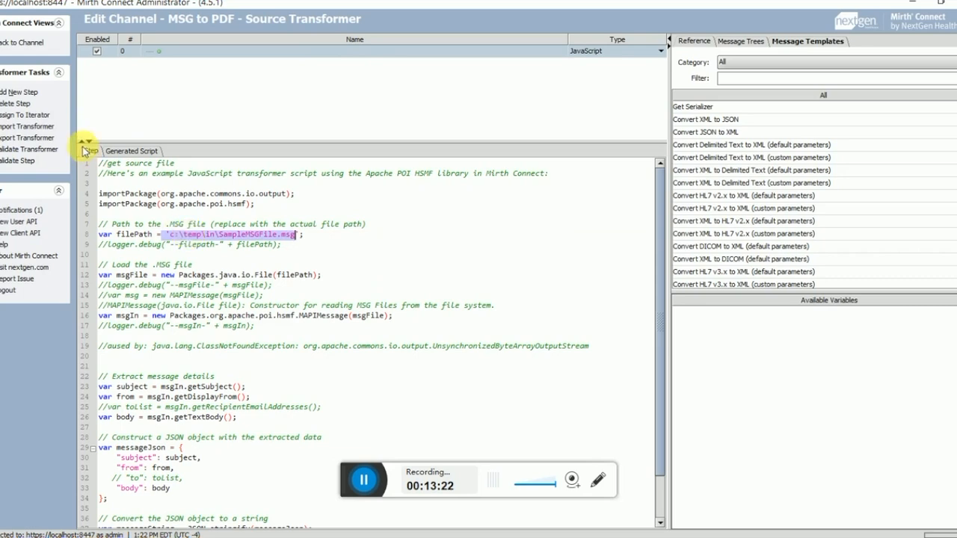
{"action": "left_click", "coordinate": [24, 45]}
{"action": "left_click", "coordinate": [166, 41]}
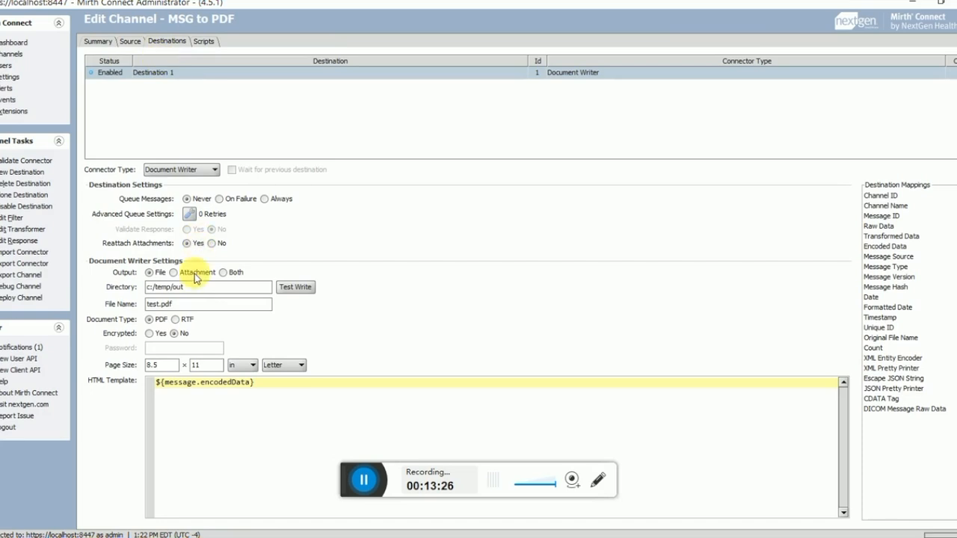
Step: Redeploy MSG to PDF and clear all four of its statistics counters
{"action": "mouse_move", "coordinate": [147, 287]}
{"action": "left_mouse_down"}
{"action": "mouse_move", "coordinate": [180, 303]}
{"action": "mouse_move", "coordinate": [145, 304]}
{"action": "left_mouse_up"}
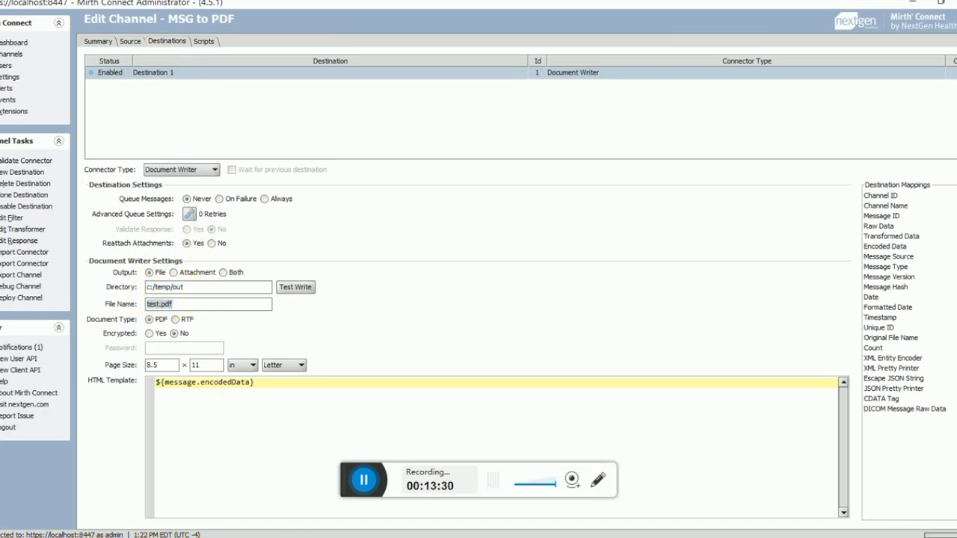
{"action": "mouse_move", "coordinate": [321, 537]}
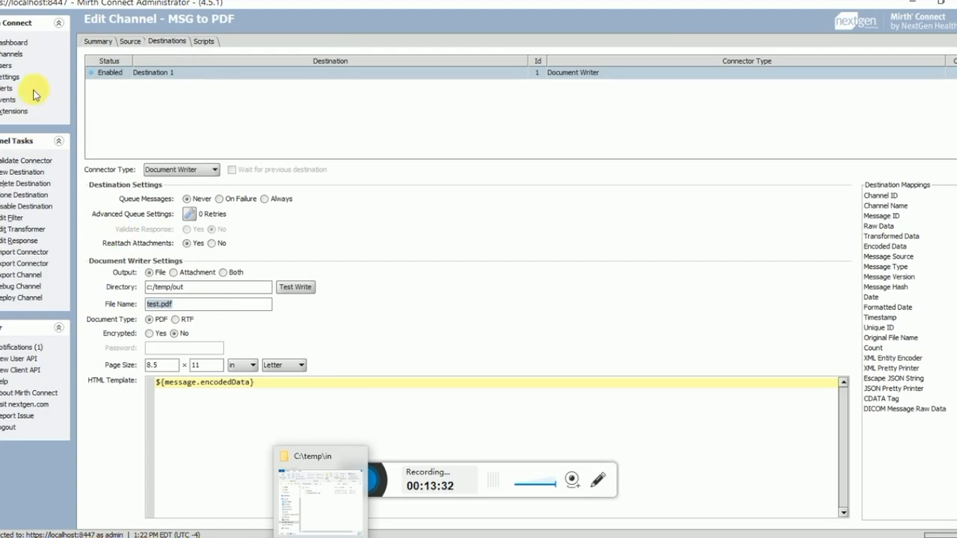
{"action": "left_click", "coordinate": [16, 55]}
{"action": "left_click", "coordinate": [20, 193]}
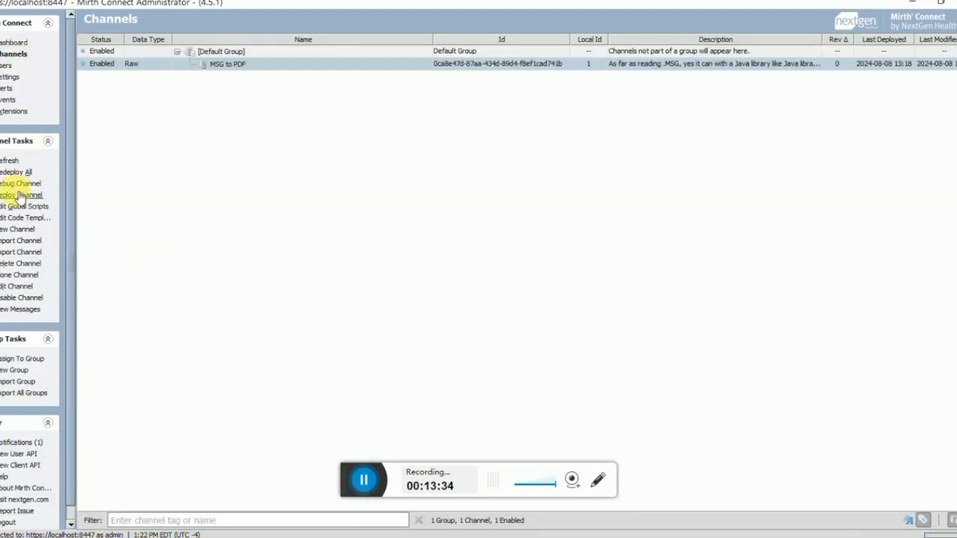
{"action": "left_click", "coordinate": [242, 65]}
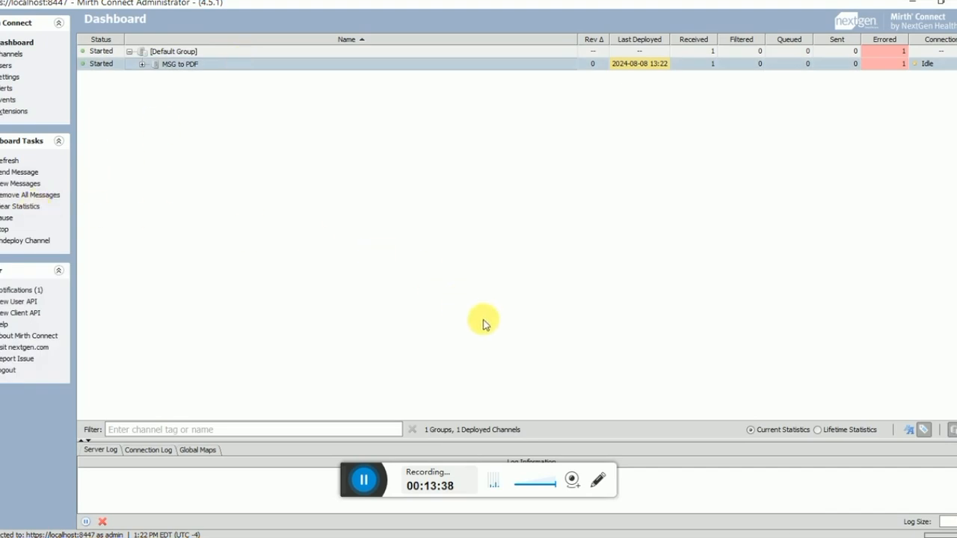
{"action": "left_click", "coordinate": [22, 206]}
{"action": "left_click", "coordinate": [455, 314]}
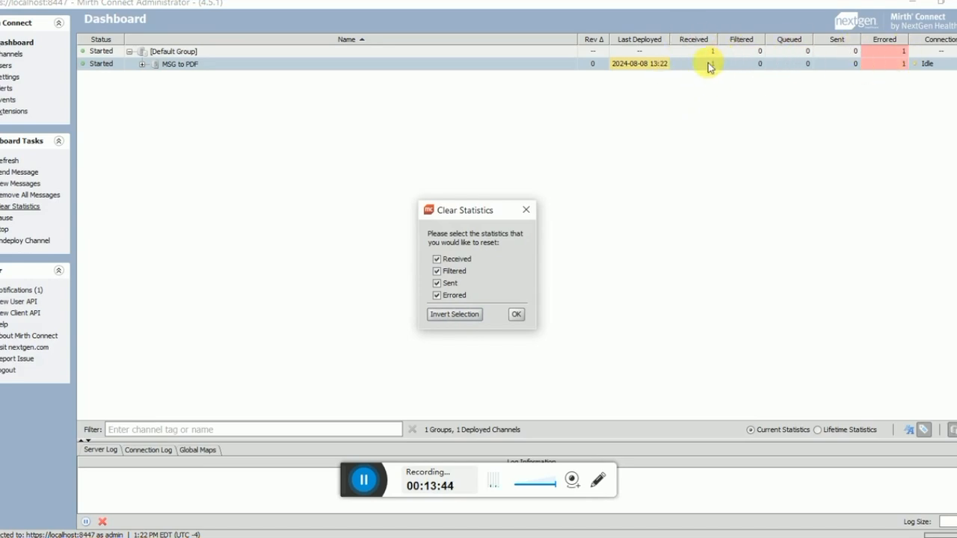
{"action": "left_click", "coordinate": [518, 315]}
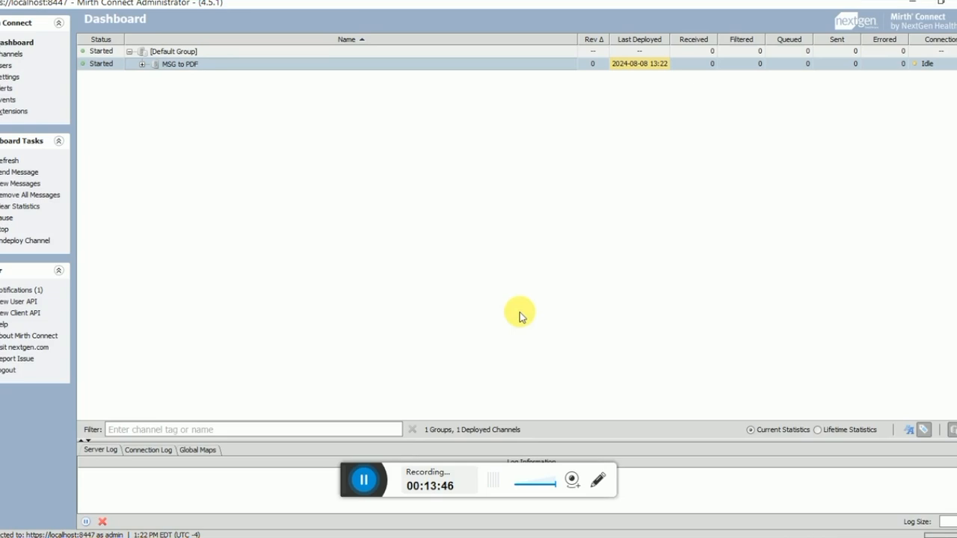
Step: Process a test message and refresh the dashboard counts
{"action": "left_click", "coordinate": [12, 175]}
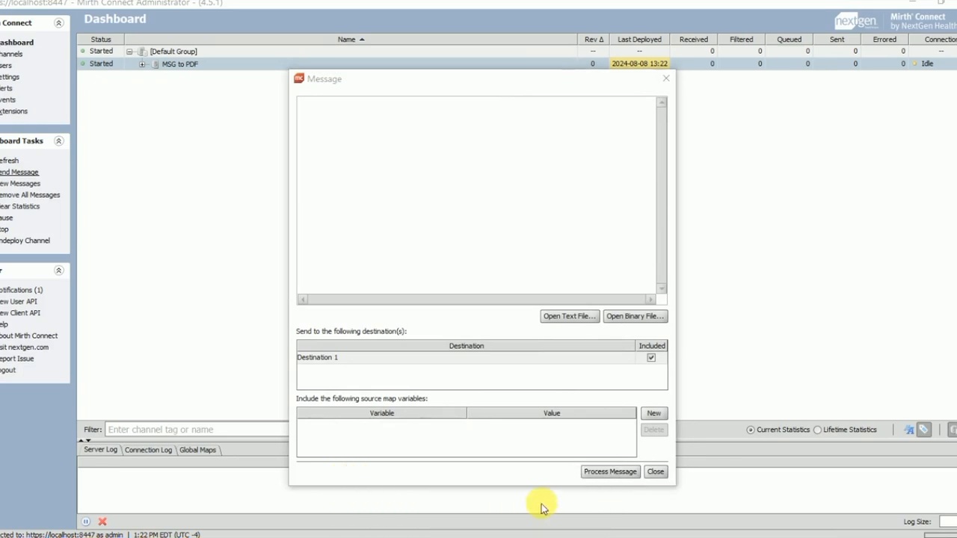
{"action": "left_click", "coordinate": [625, 473]}
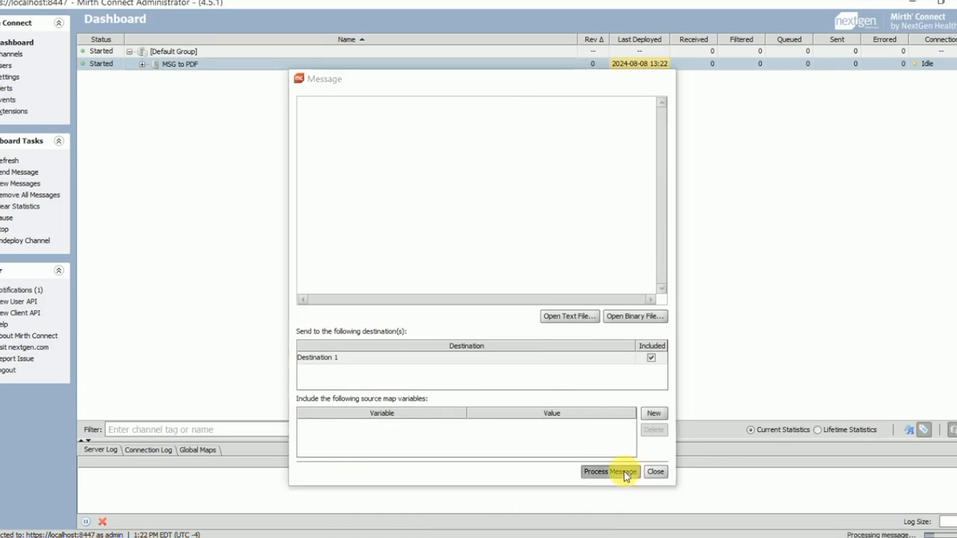
{"action": "left_click", "coordinate": [6, 160]}
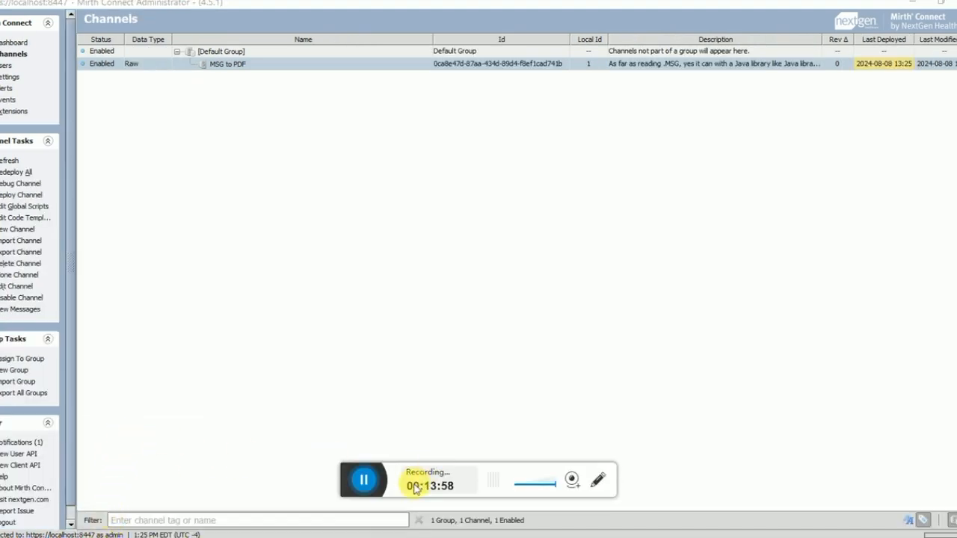
{"action": "left_click_drag", "start_coordinate": [345, 478], "coordinate": [325, 528]}
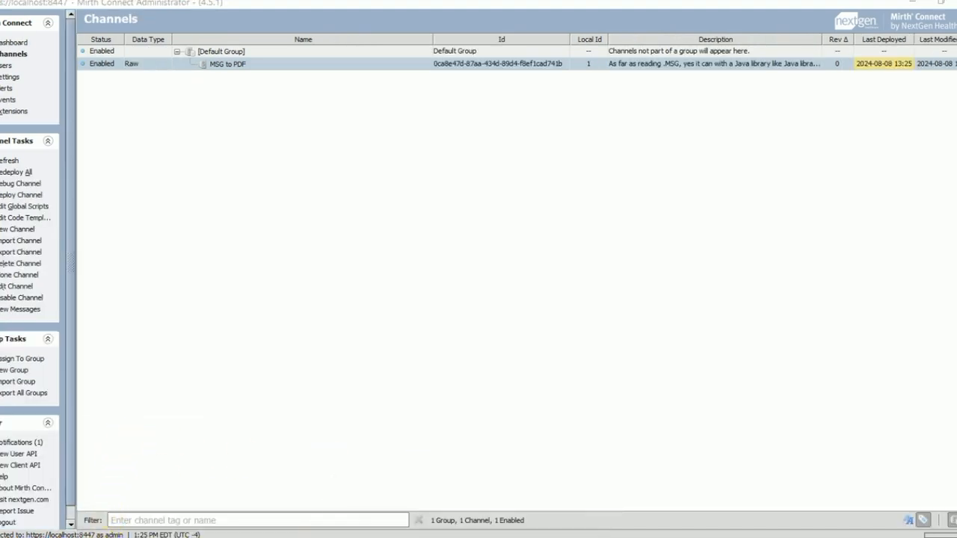
{"action": "double_click", "coordinate": [166, 65]}
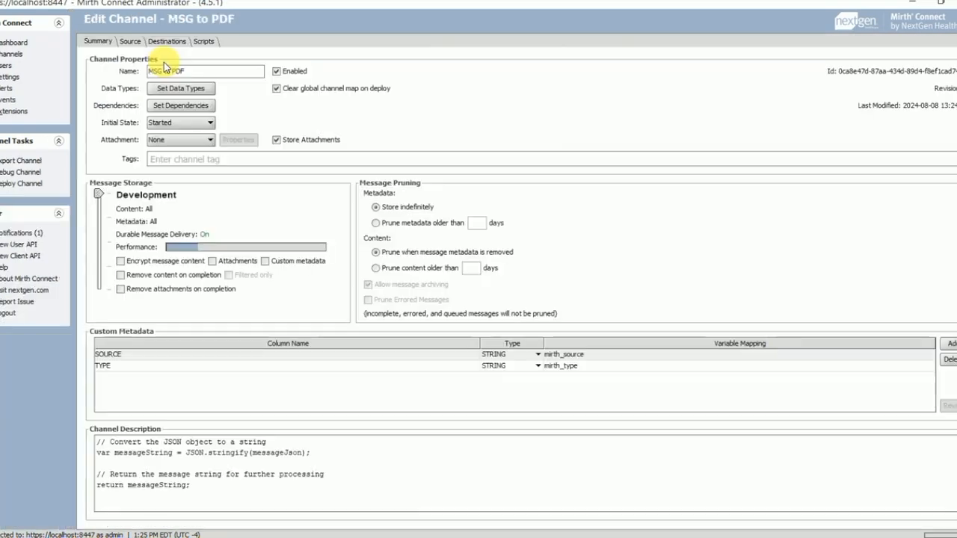
{"action": "left_click", "coordinate": [128, 42]}
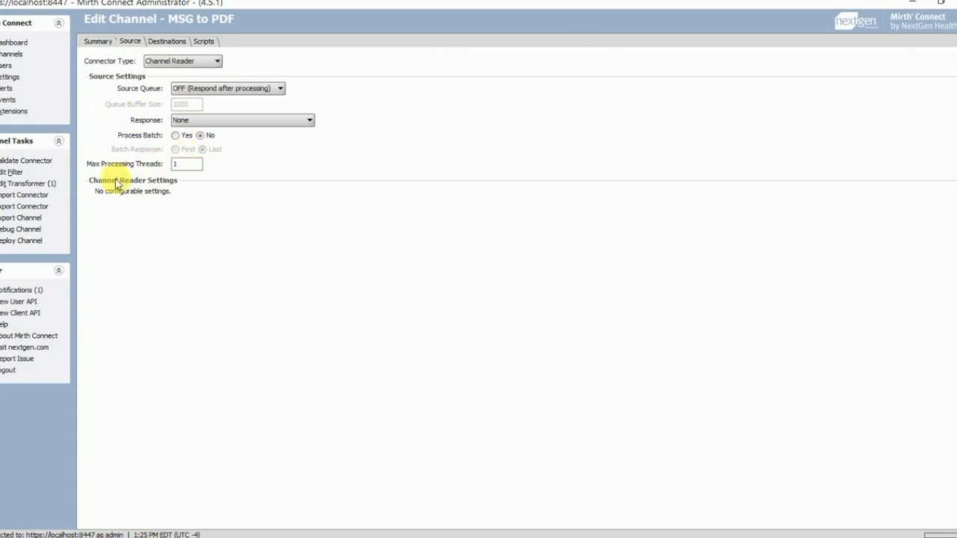
{"action": "left_click", "coordinate": [54, 187]}
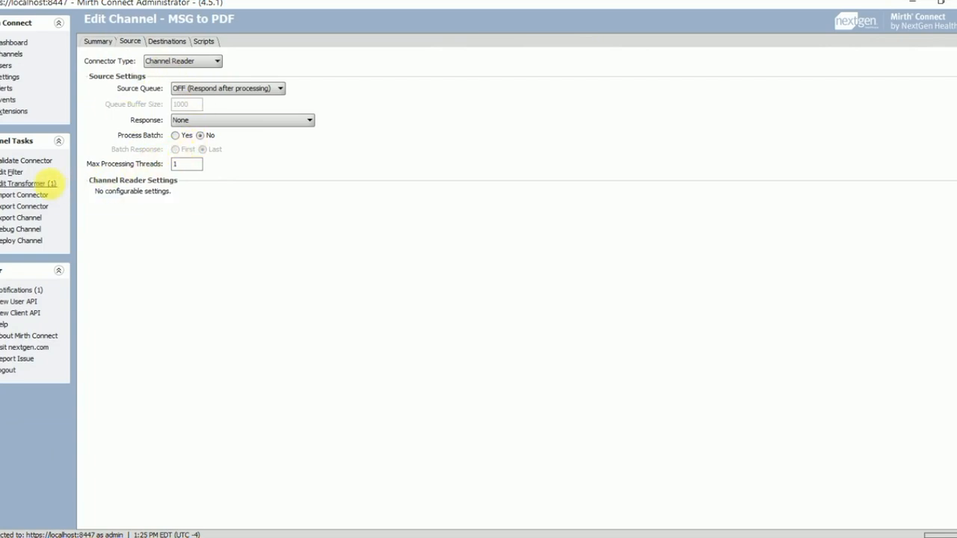
{"action": "left_click", "coordinate": [172, 204]}
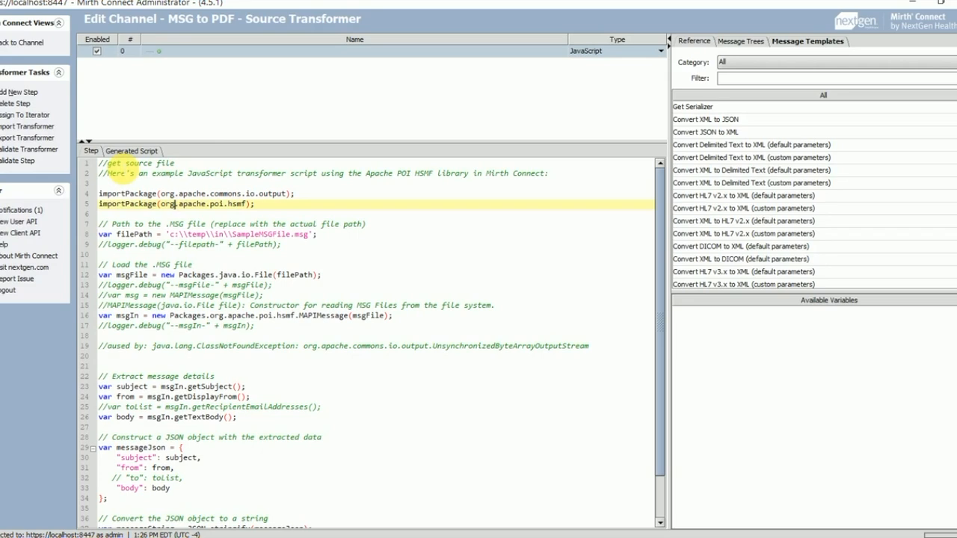
{"action": "left_click_drag", "start_coordinate": [113, 194], "coordinate": [312, 193]}
{"action": "left_click", "coordinate": [227, 236]}
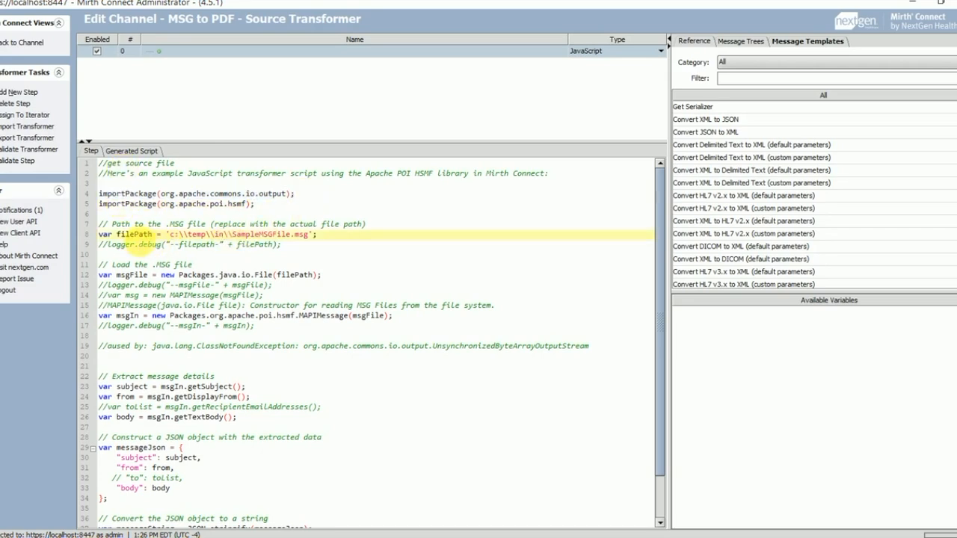
{"action": "left_click_drag", "start_coordinate": [125, 194], "coordinate": [221, 194]}
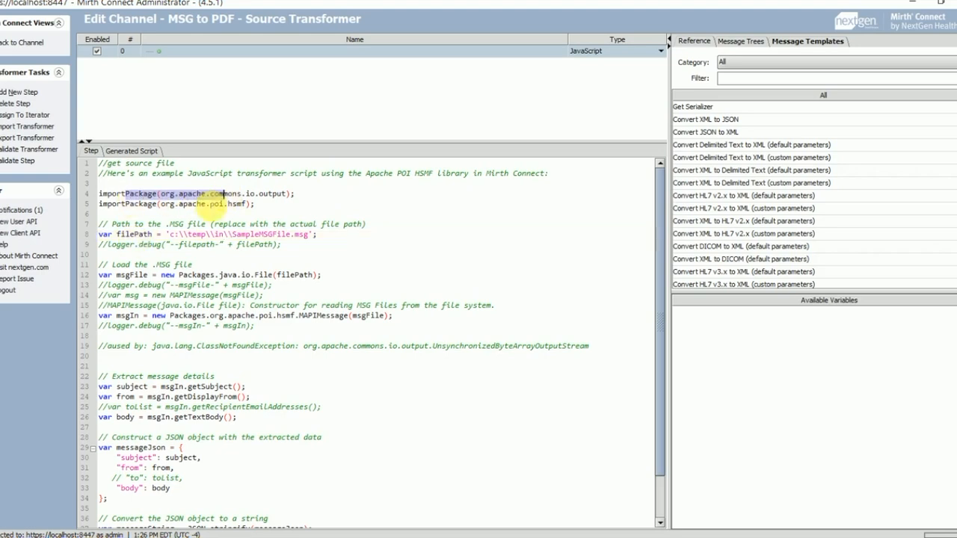
{"action": "left_click_drag", "start_coordinate": [153, 235], "coordinate": [320, 235]}
{"action": "left_click", "coordinate": [320, 234]}
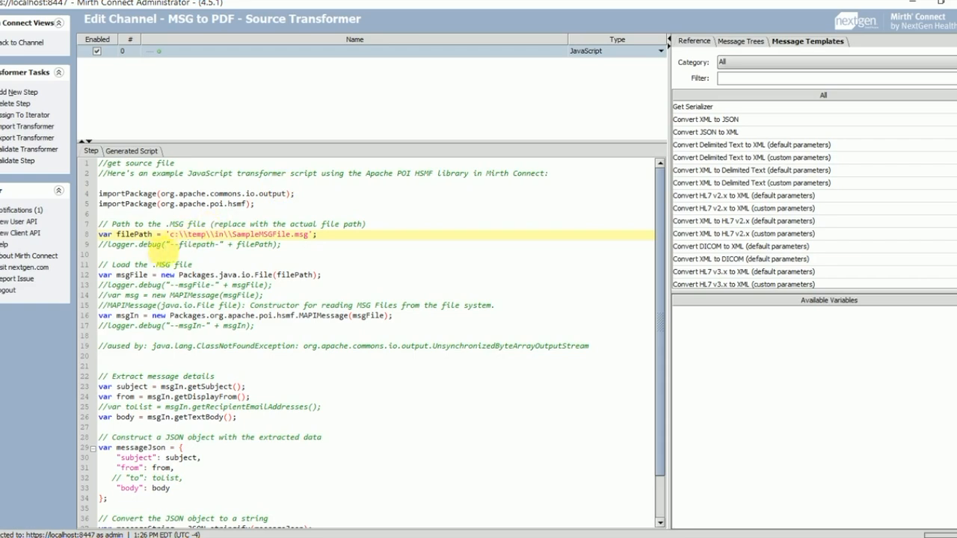
{"action": "left_click_drag", "start_coordinate": [175, 236], "coordinate": [309, 235]}
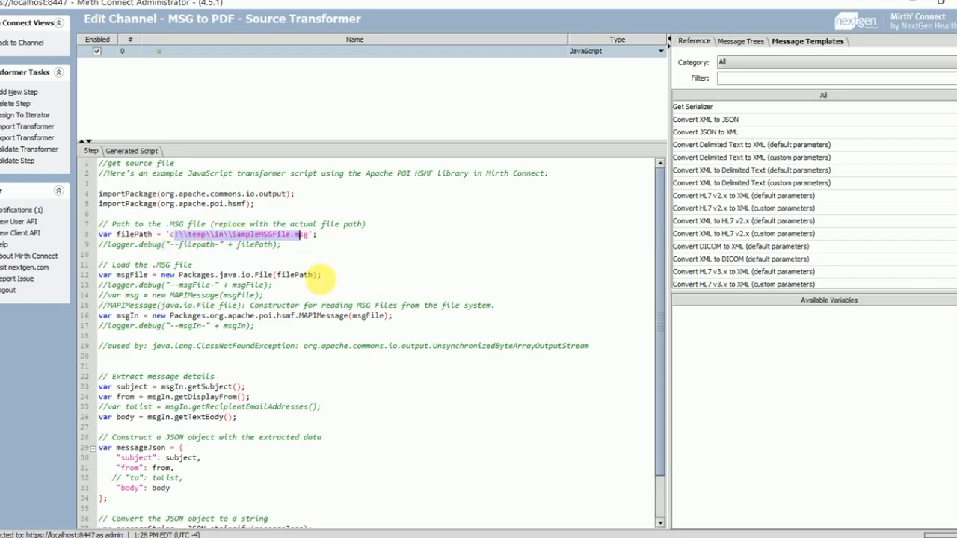
{"action": "left_click_drag", "start_coordinate": [165, 235], "coordinate": [317, 235]}
{"action": "left_click_drag", "start_coordinate": [234, 235], "coordinate": [267, 237]}
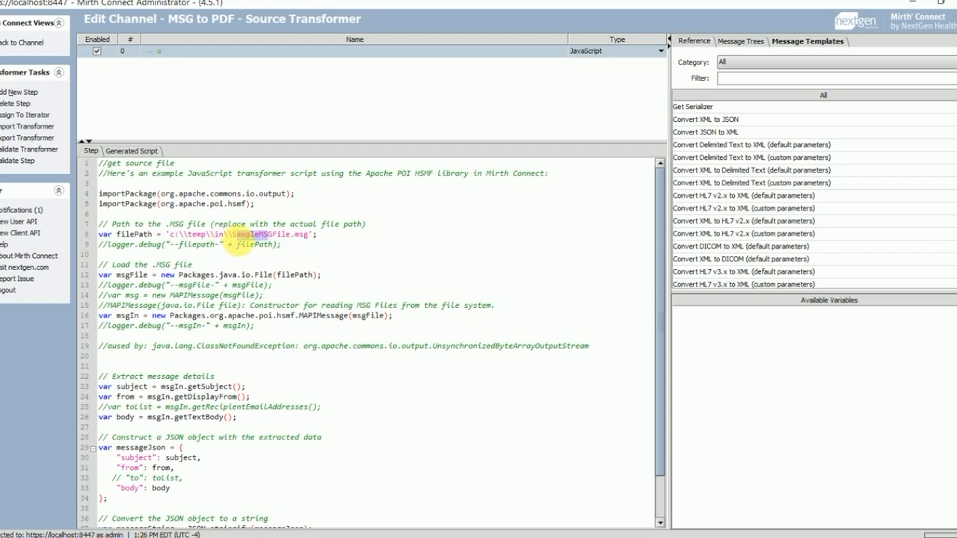
{"action": "left_click", "coordinate": [264, 235]}
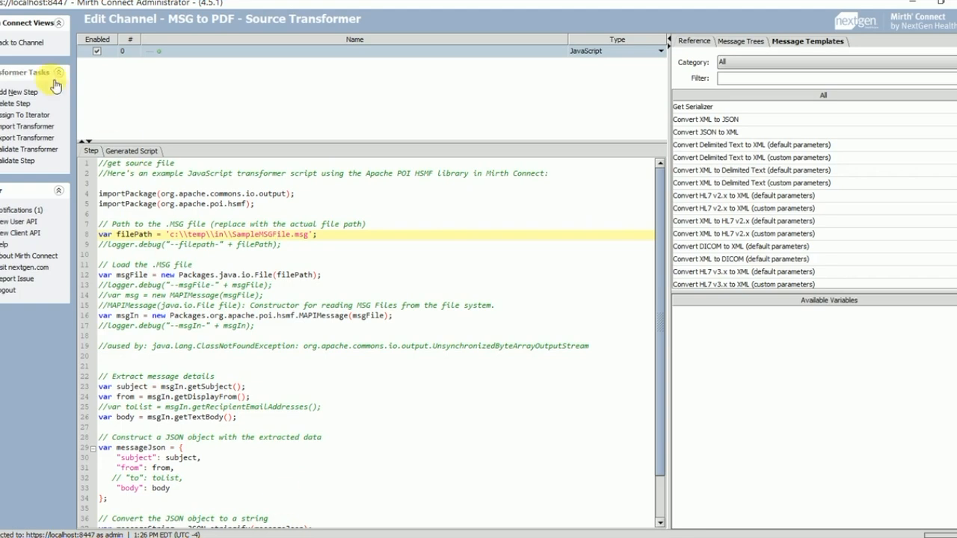
Step: Test-write the c:/temp/out directory and confirm the test.pdf output file name
{"action": "left_click", "coordinate": [34, 42]}
{"action": "left_click", "coordinate": [168, 42]}
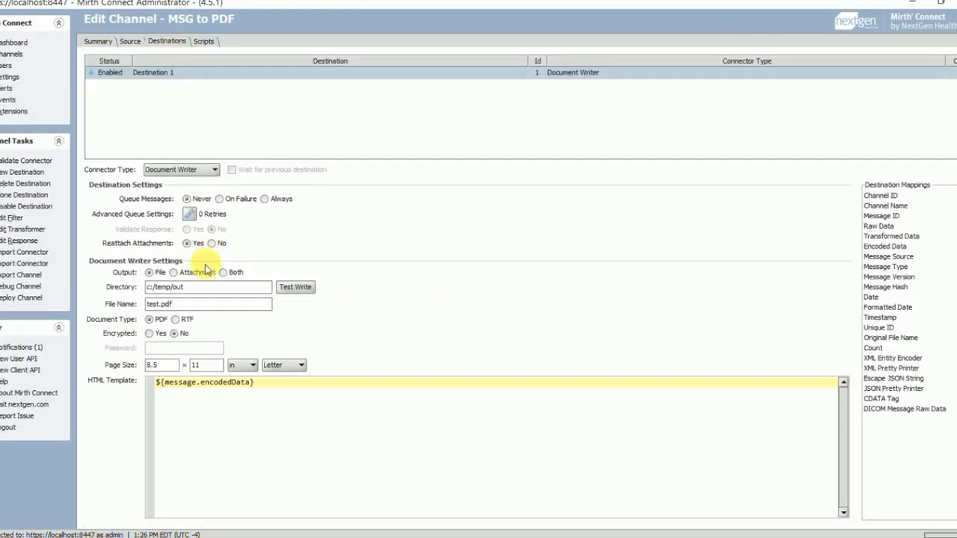
{"action": "left_click_drag", "start_coordinate": [197, 287], "coordinate": [153, 287]}
{"action": "left_click", "coordinate": [292, 289]}
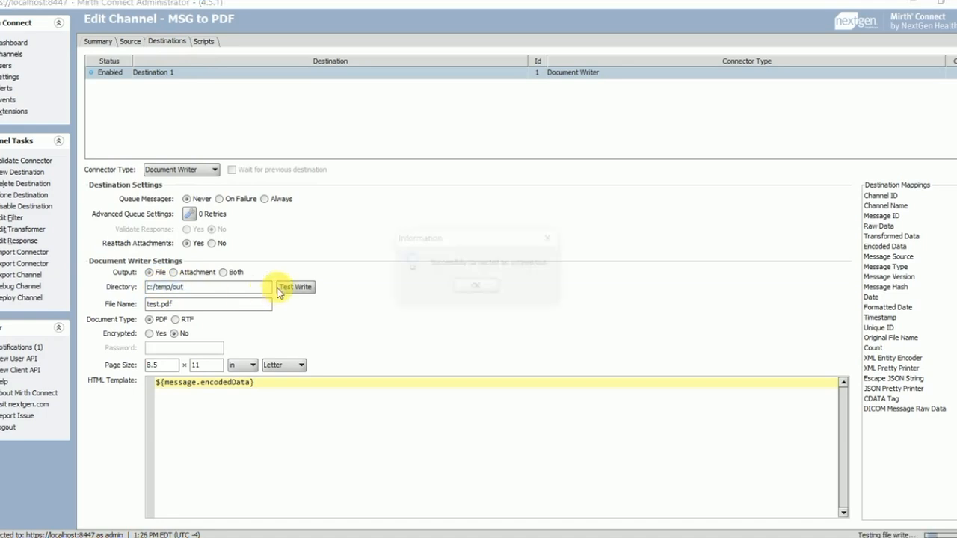
{"action": "left_click", "coordinate": [478, 289]}
{"action": "left_click_drag", "start_coordinate": [159, 303], "coordinate": [133, 303]}
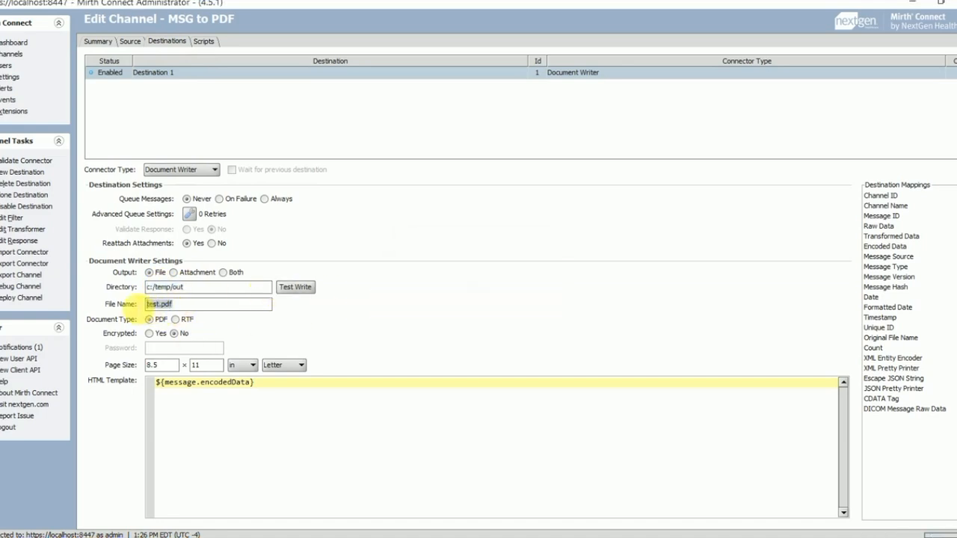
Step: Redeploy MSG to PDF, clear the server log, and process a test message
{"action": "left_click", "coordinate": [20, 58]}
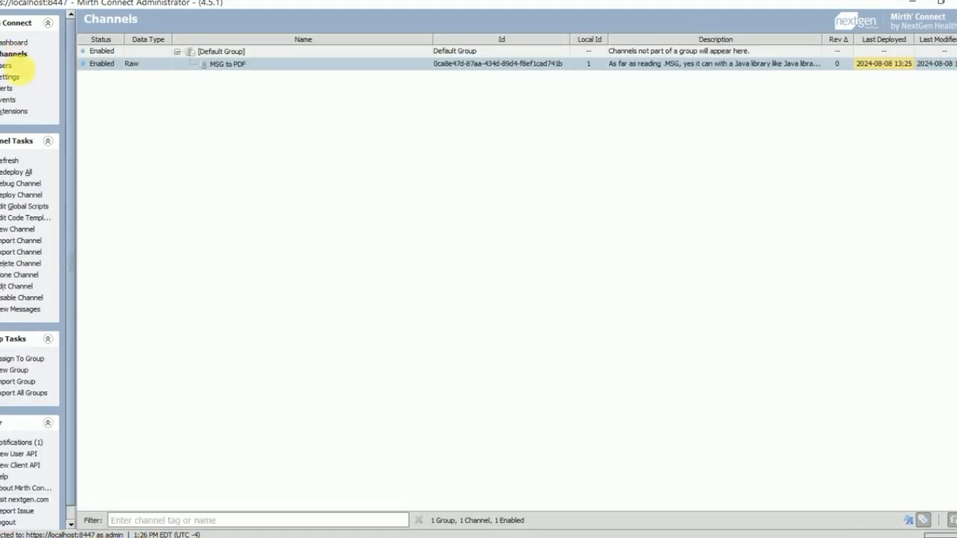
{"action": "left_click", "coordinate": [26, 194]}
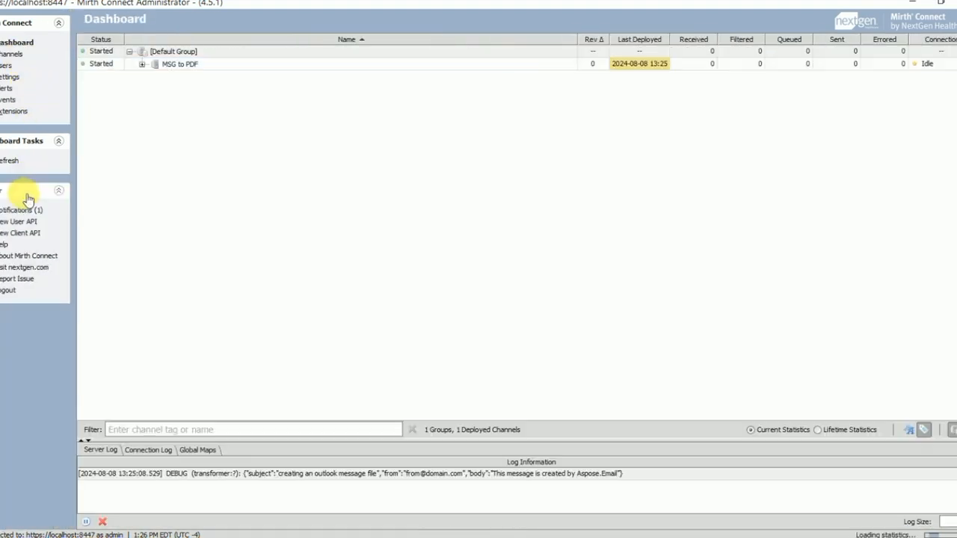
{"action": "left_click", "coordinate": [104, 523]}
{"action": "left_click", "coordinate": [258, 64]}
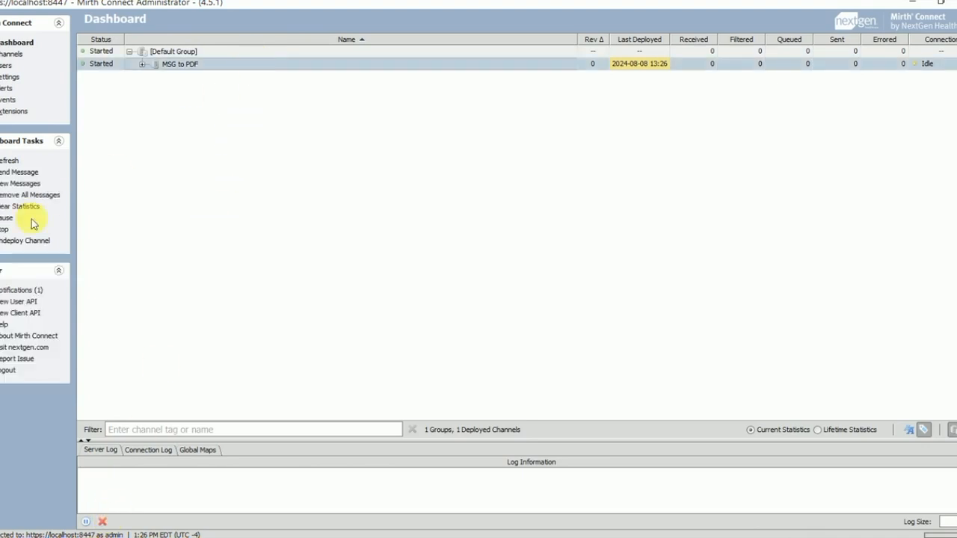
{"action": "left_click", "coordinate": [16, 172]}
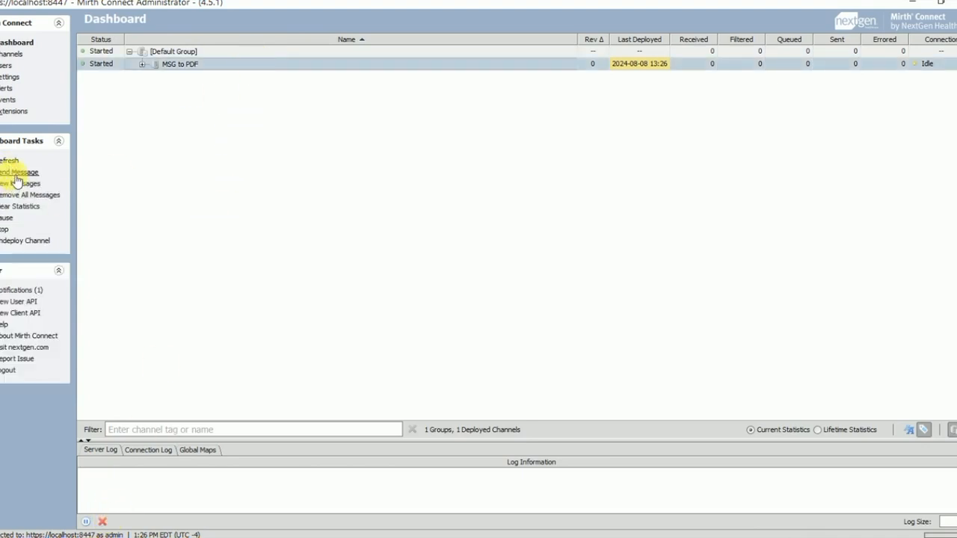
{"action": "left_click", "coordinate": [602, 476]}
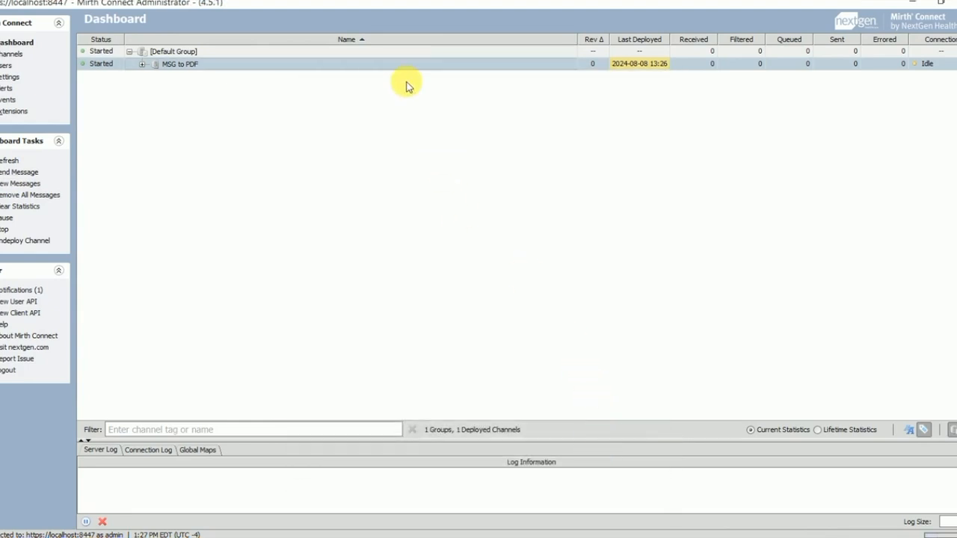
{"action": "left_click", "coordinate": [11, 161]}
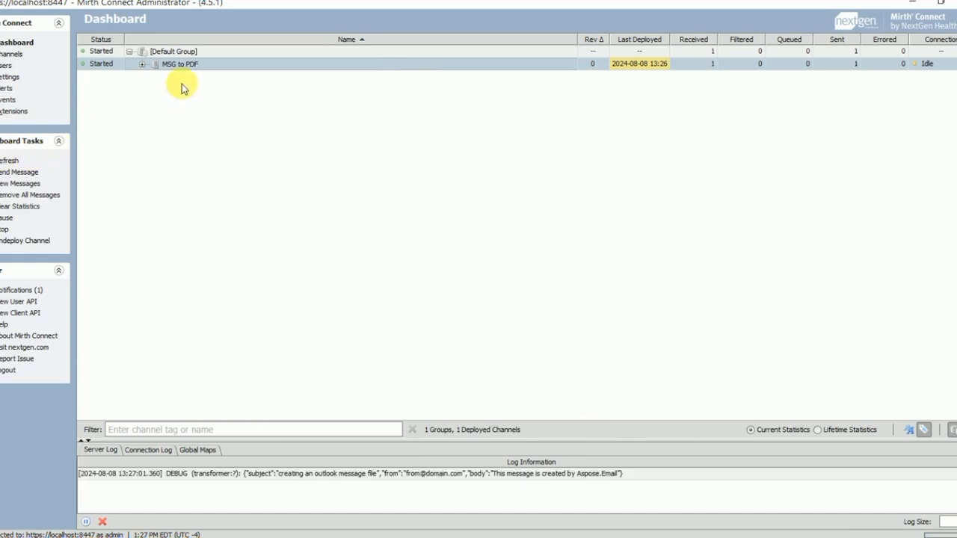
Step: Read the full DEBUG log entry showing the extracted subject, from and body JSON
{"action": "left_click_drag", "start_coordinate": [355, 439], "coordinate": [356, 289]}
{"action": "left_click", "coordinate": [362, 324]}
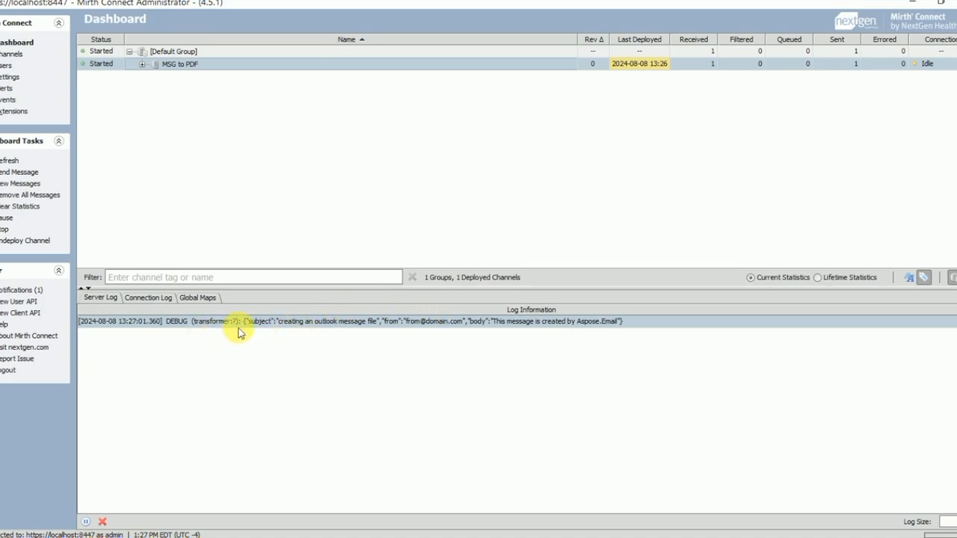
{"action": "double_click", "coordinate": [284, 322]}
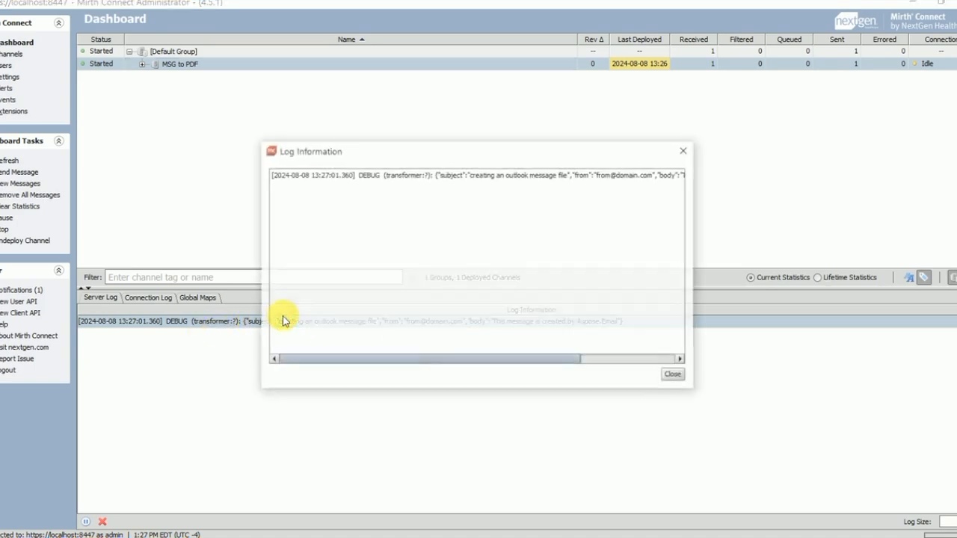
{"action": "triple_click", "coordinate": [282, 174]}
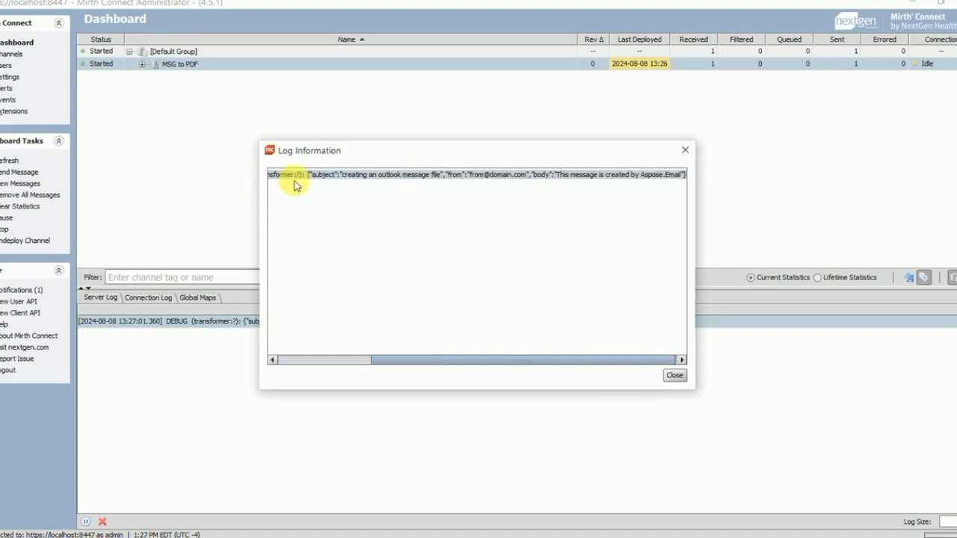
{"action": "left_click", "coordinate": [686, 151]}
Step: Open message 5 in the MSG to PDF message list and show its transformed source JSON
{"action": "double_click", "coordinate": [213, 66]}
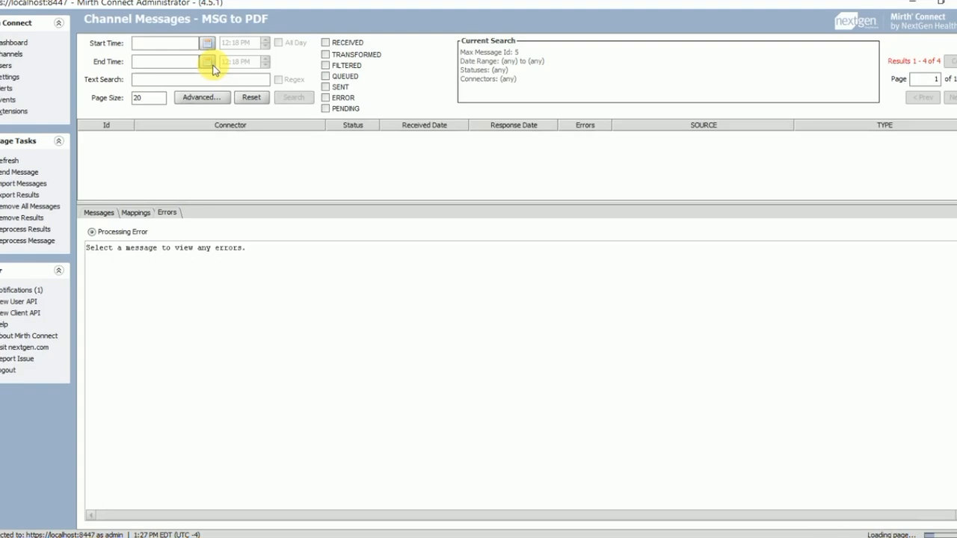
{"action": "left_click", "coordinate": [82, 159]}
{"action": "left_click", "coordinate": [127, 136]}
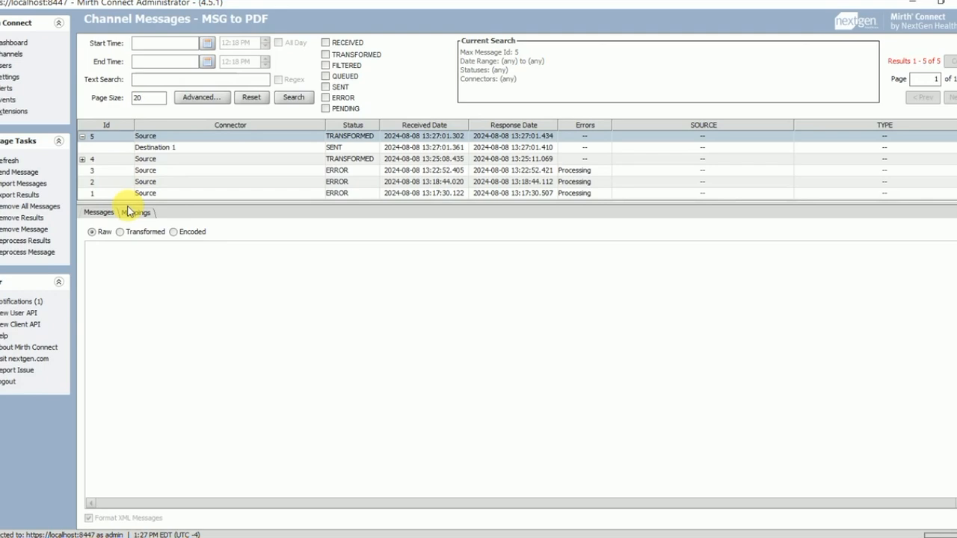
{"action": "left_click_drag", "start_coordinate": [129, 206], "coordinate": [137, 165]}
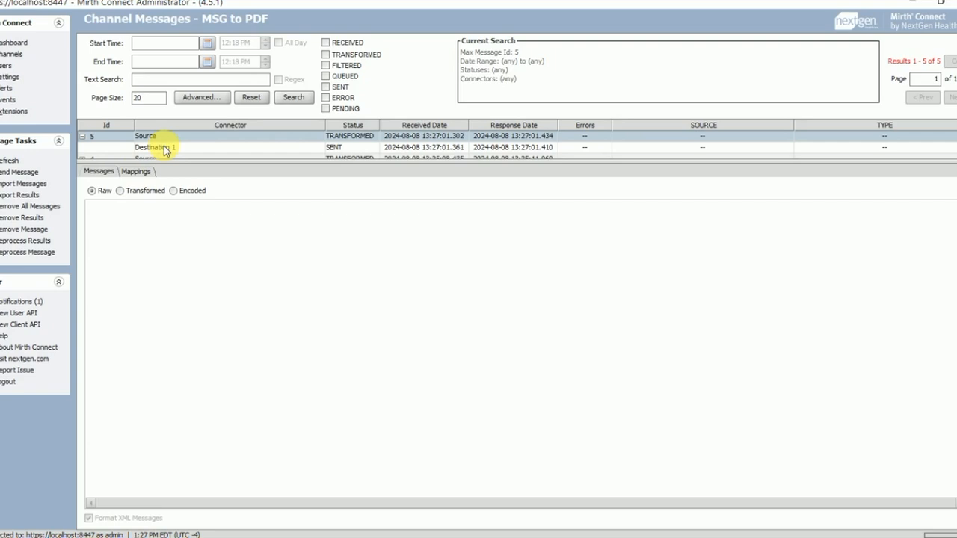
{"action": "left_click", "coordinate": [163, 148]}
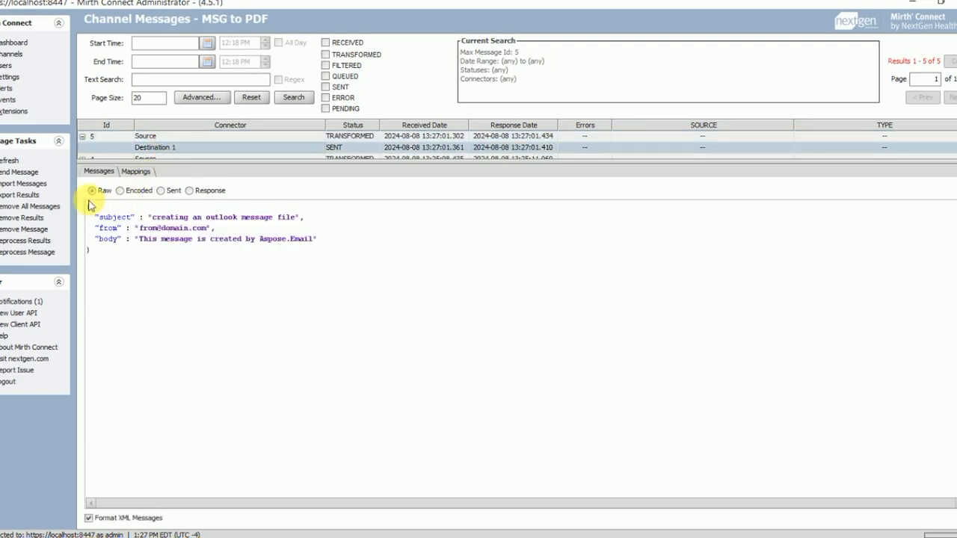
{"action": "left_click", "coordinate": [157, 136]}
{"action": "left_click", "coordinate": [142, 191]}
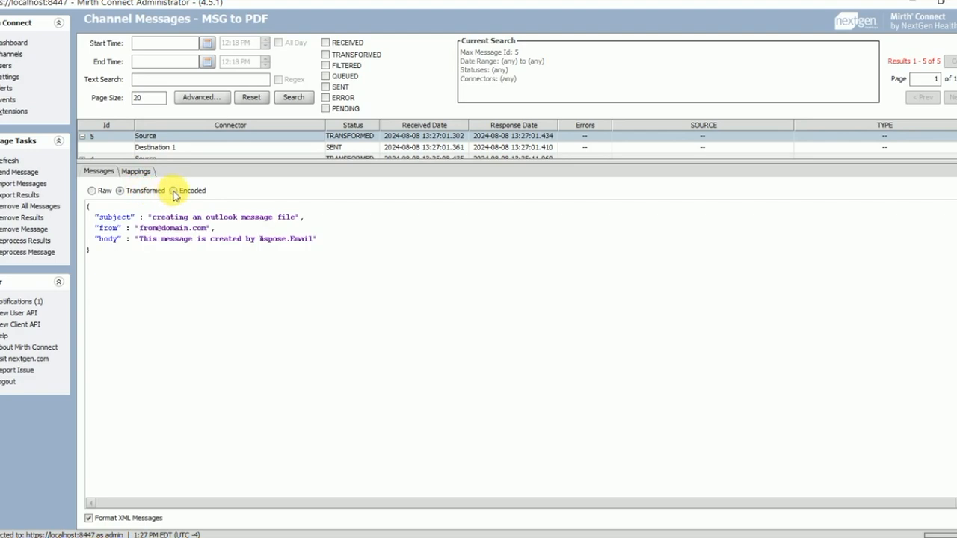
Step: Examine the subject and from values in the transformed JSON
{"action": "left_click_drag", "start_coordinate": [90, 207], "coordinate": [347, 273]}
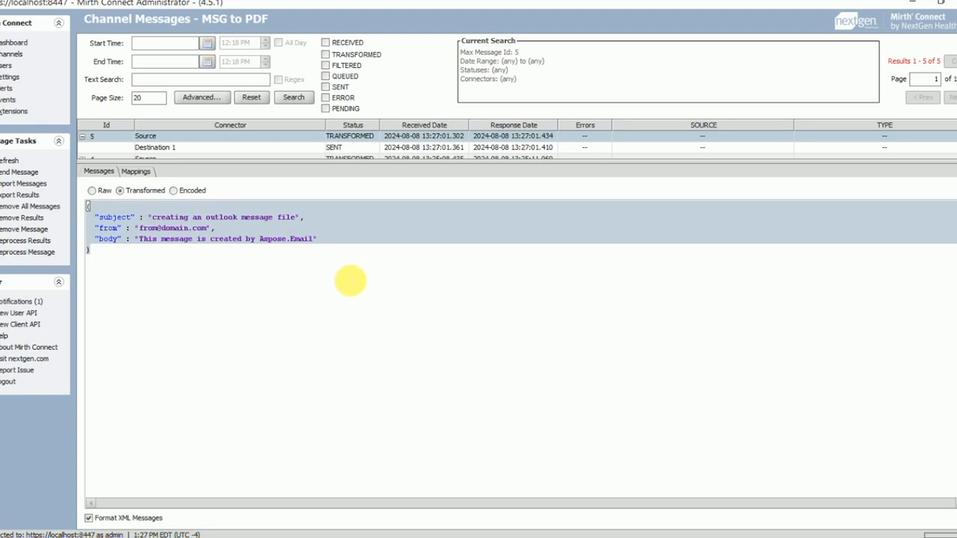
{"action": "left_click", "coordinate": [348, 276]}
{"action": "left_click_drag", "start_coordinate": [90, 207], "coordinate": [275, 250]}
{"action": "left_click", "coordinate": [281, 239]}
{"action": "left_click_drag", "start_coordinate": [100, 217], "coordinate": [186, 218]}
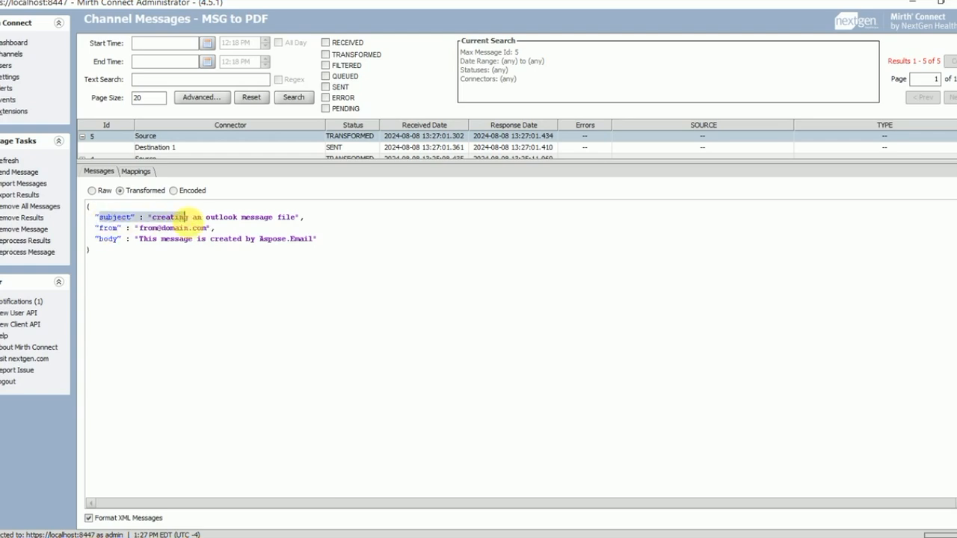
{"action": "left_click", "coordinate": [100, 229]}
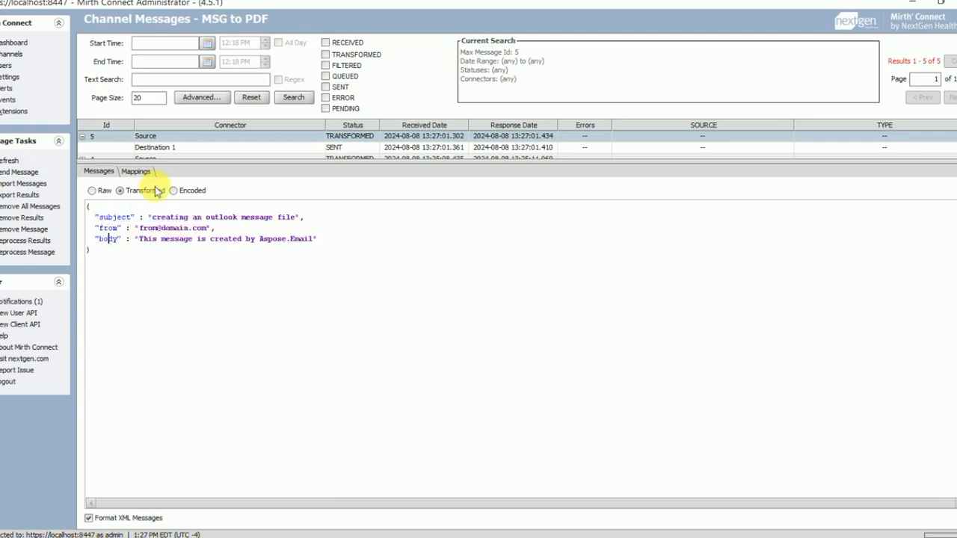
Step: Check Destination 1's encoded JSON and sent output path c:/temp/out/test.pdf, then view C:\temp\in
{"action": "left_click", "coordinate": [171, 150]}
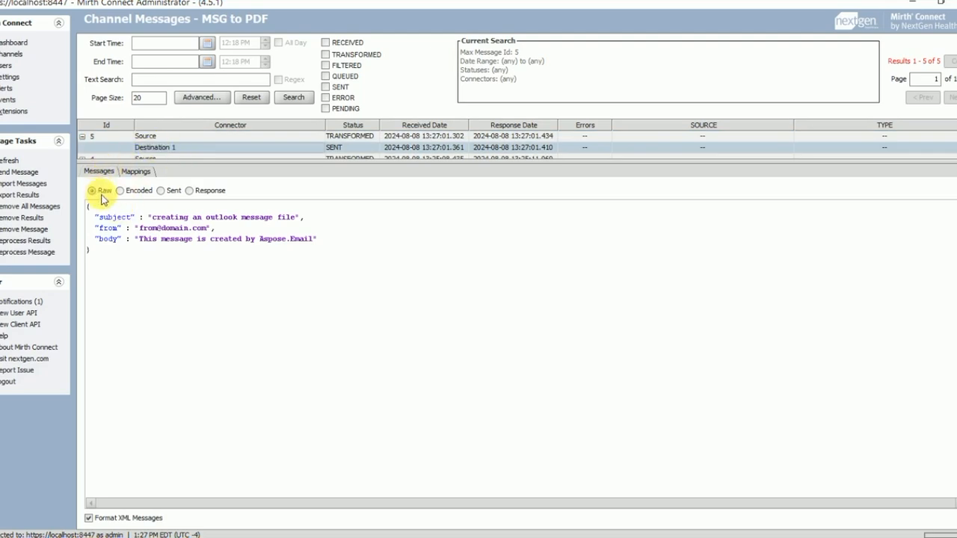
{"action": "left_click", "coordinate": [129, 193]}
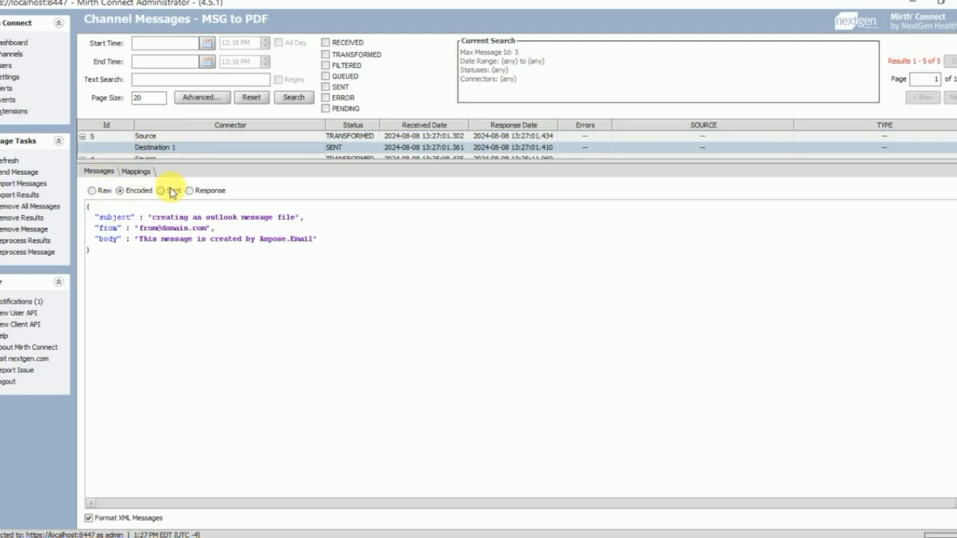
{"action": "left_click_drag", "start_coordinate": [94, 207], "coordinate": [204, 254]}
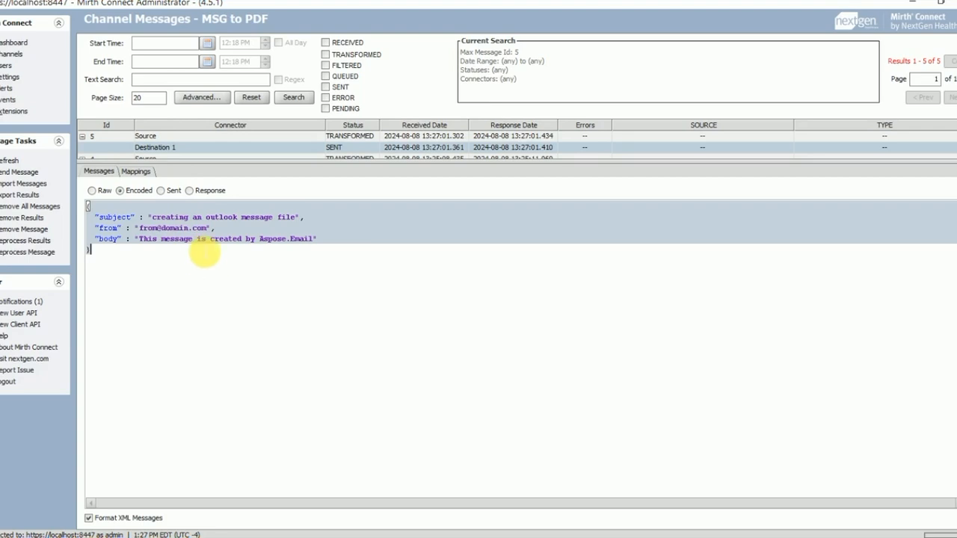
{"action": "left_click", "coordinate": [174, 190]}
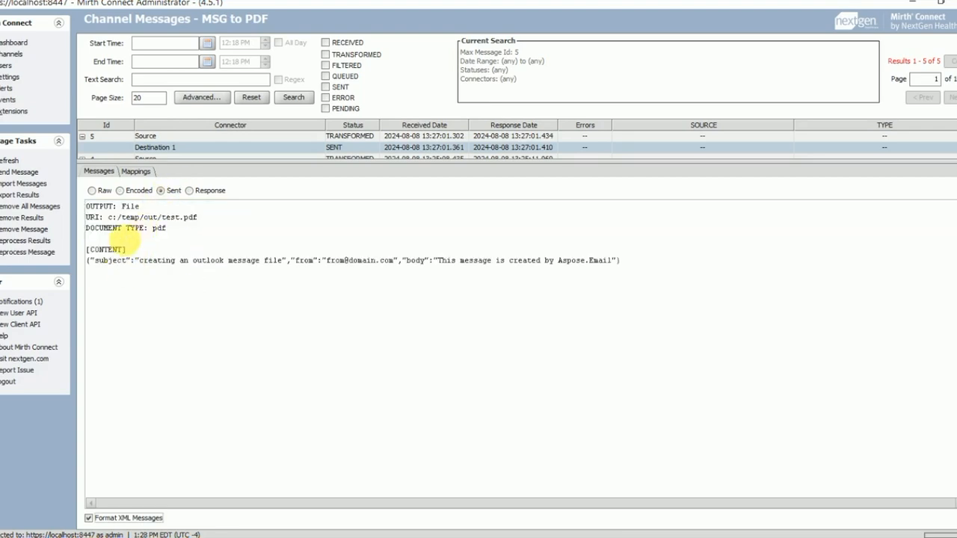
{"action": "left_click_drag", "start_coordinate": [109, 218], "coordinate": [198, 217]}
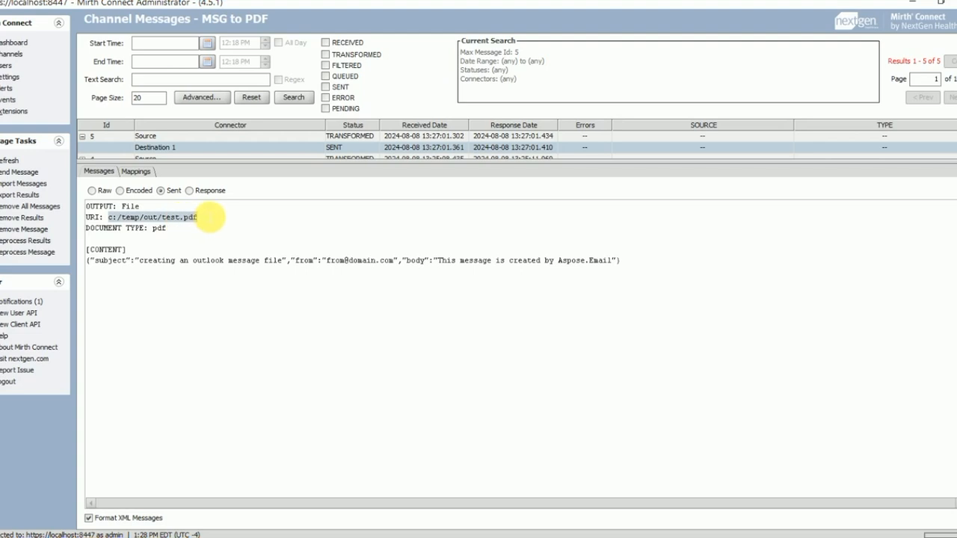
{"action": "left_click_drag", "start_coordinate": [96, 259], "coordinate": [641, 267]}
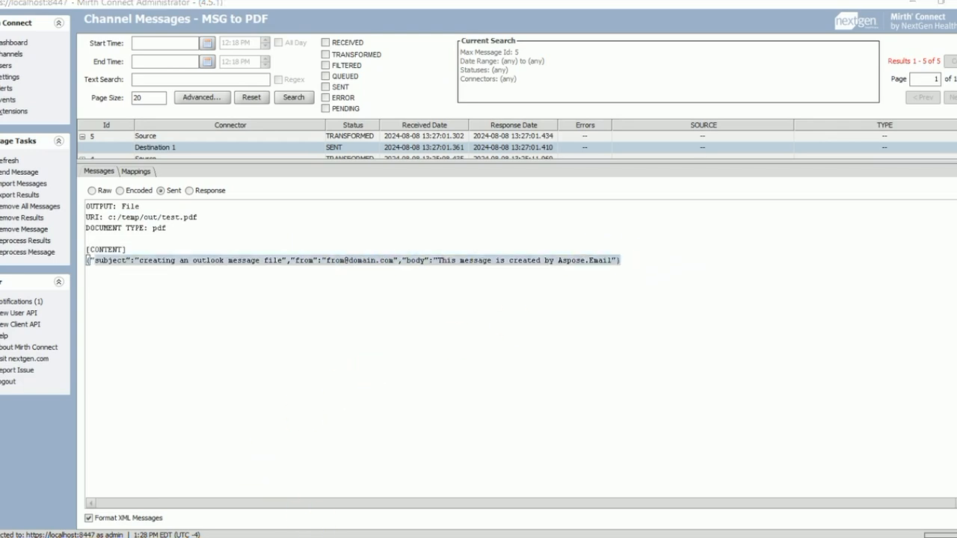
{"action": "left_click", "coordinate": [319, 537]}
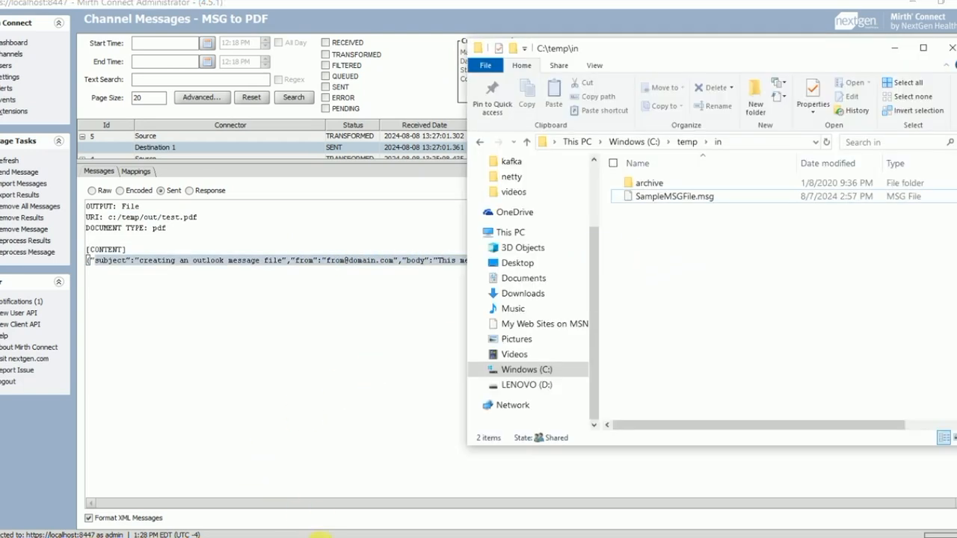
Step: Browse to C:\temp\out and open the generated test.pdf in PDFelement
{"action": "left_click", "coordinate": [686, 142]}
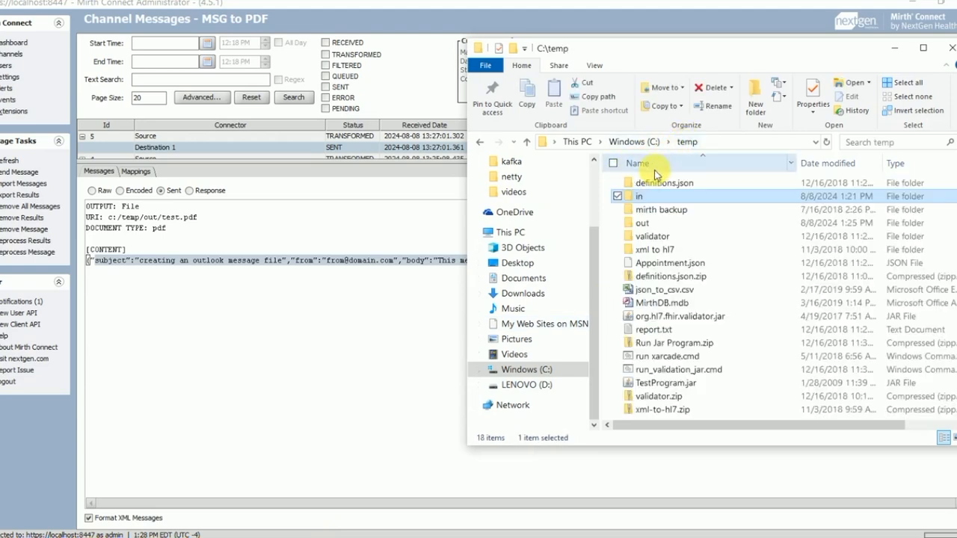
{"action": "left_click", "coordinate": [647, 223]}
{"action": "double_click", "coordinate": [648, 222]}
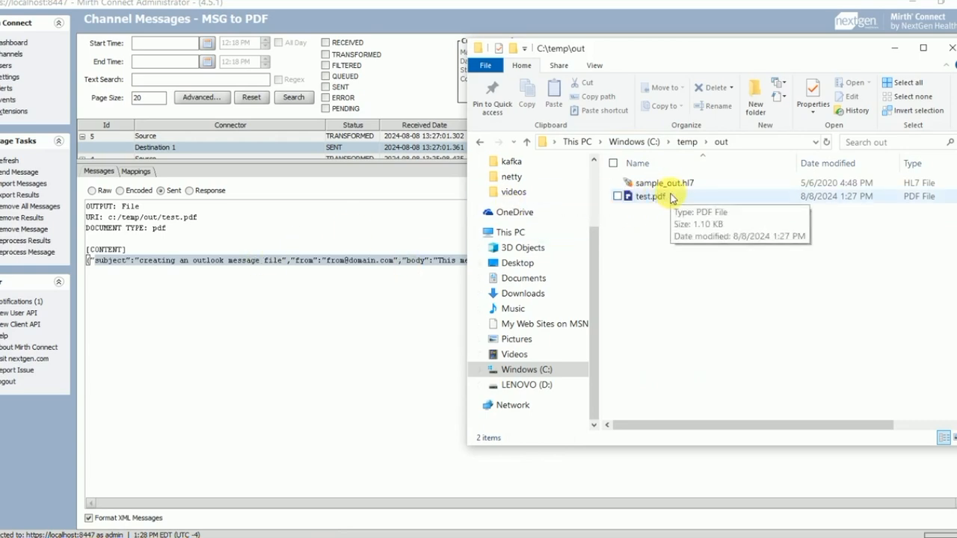
{"action": "left_click", "coordinate": [657, 197]}
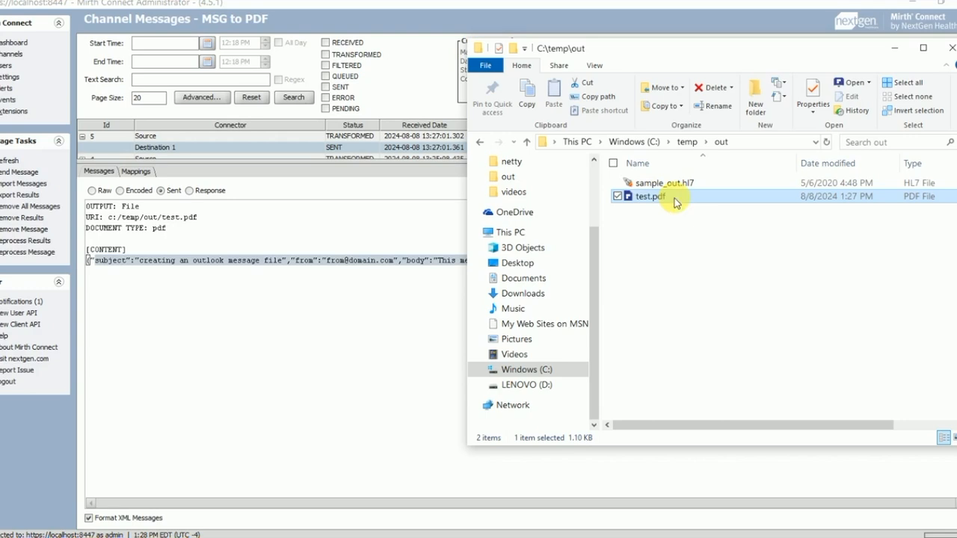
{"action": "double_click", "coordinate": [649, 196]}
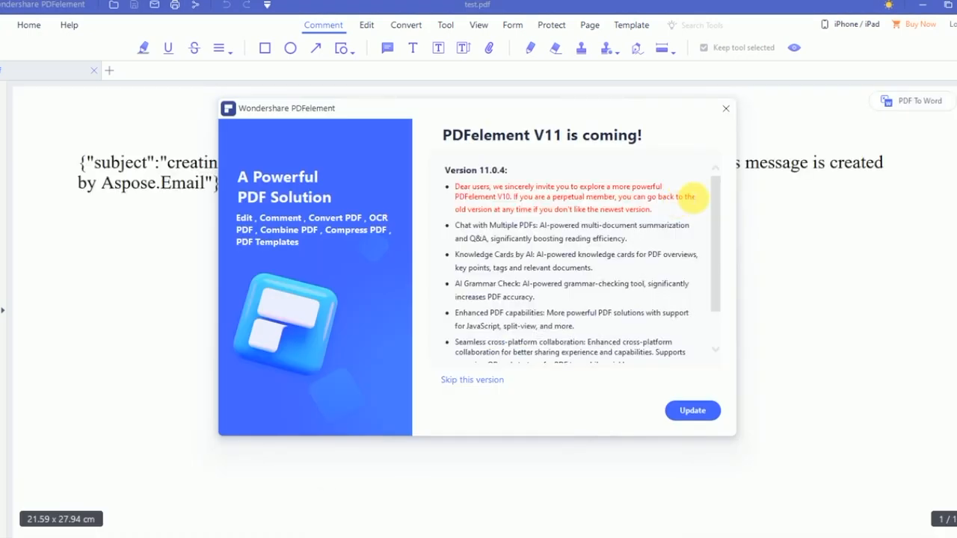
Step: Dismiss the update notice, check test.pdf's subject/from/body JSON, then close it and the survey
{"action": "left_click", "coordinate": [725, 108]}
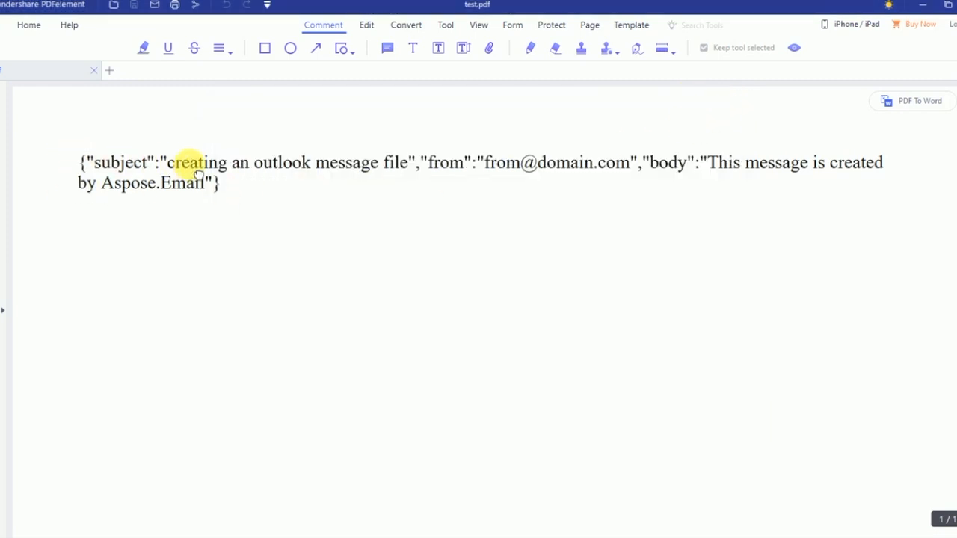
{"action": "scroll", "coordinate": [169, 188], "scroll_direction": "down", "scroll_amount": 1}
{"action": "scroll", "coordinate": [90, 210], "scroll_direction": "up", "scroll_amount": 1}
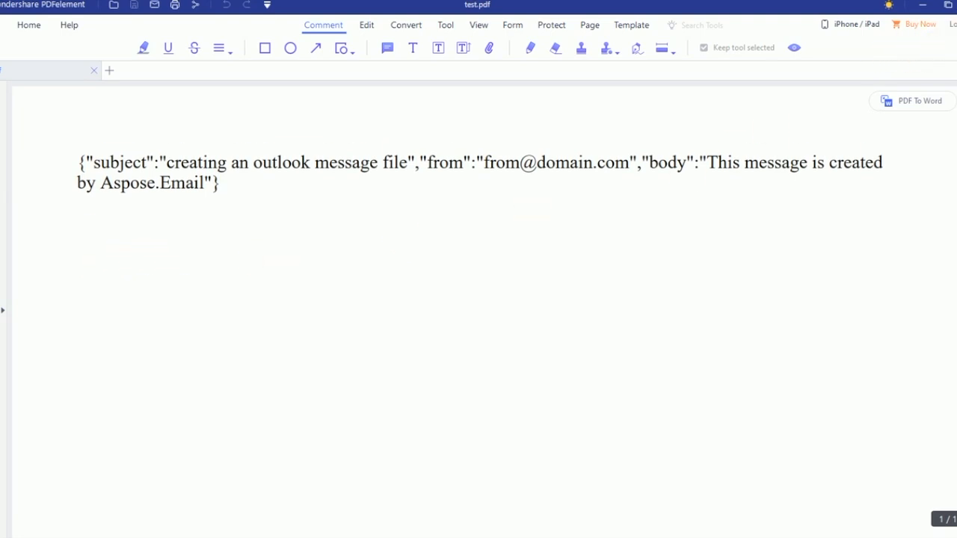
{"action": "left_click", "coordinate": [956, 8]}
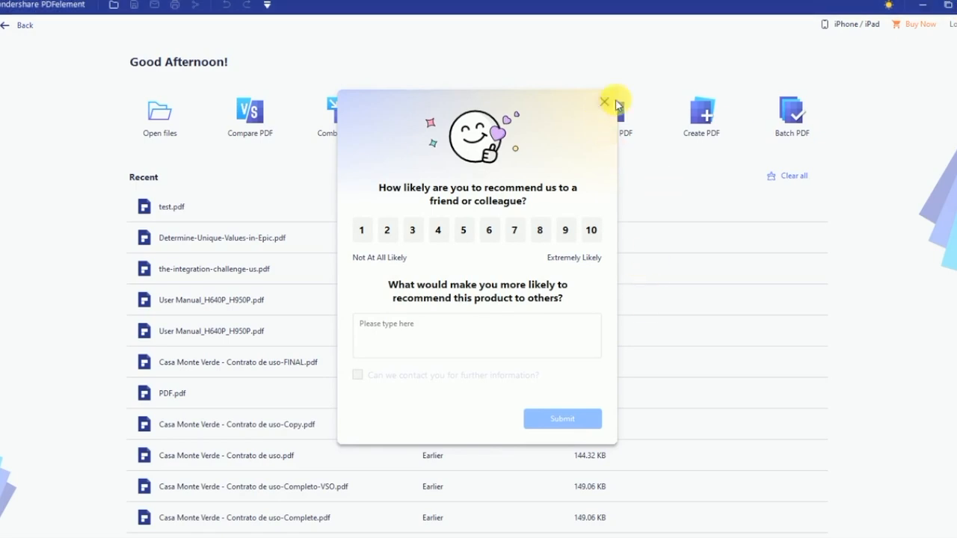
{"action": "left_click", "coordinate": [605, 101]}
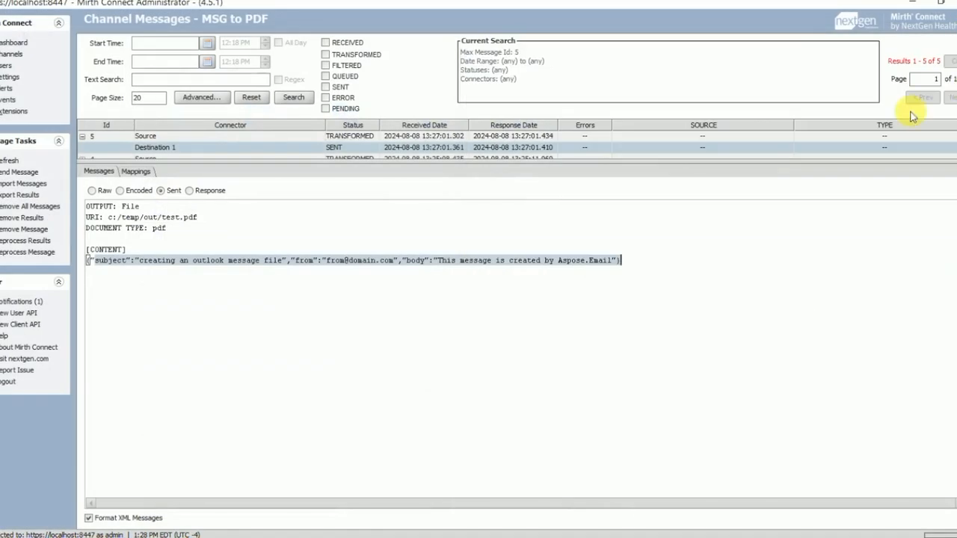
Step: Highlight the URI, document type and start of the JSON content in the processed message
{"action": "left_click", "coordinate": [517, 256]}
{"action": "left_click_drag", "start_coordinate": [181, 160], "coordinate": [182, 157]}
{"action": "left_click_drag", "start_coordinate": [86, 214], "coordinate": [158, 225]}
{"action": "left_click", "coordinate": [134, 246]}
{"action": "left_click_drag", "start_coordinate": [87, 260], "coordinate": [541, 242]}
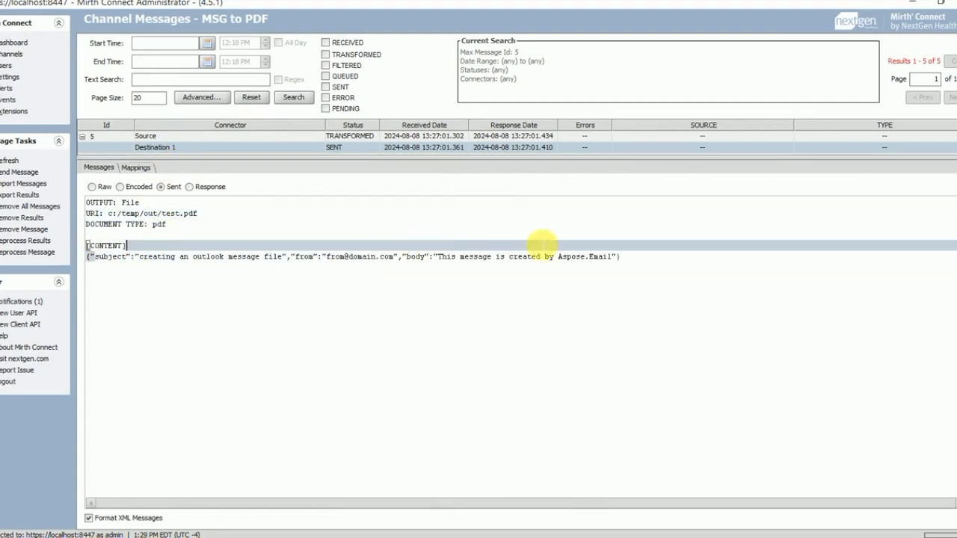
Step: Return to the Channels list and show C:\temp\in holding SampleMSGFile.msg in File Explorer
{"action": "left_click", "coordinate": [14, 54]}
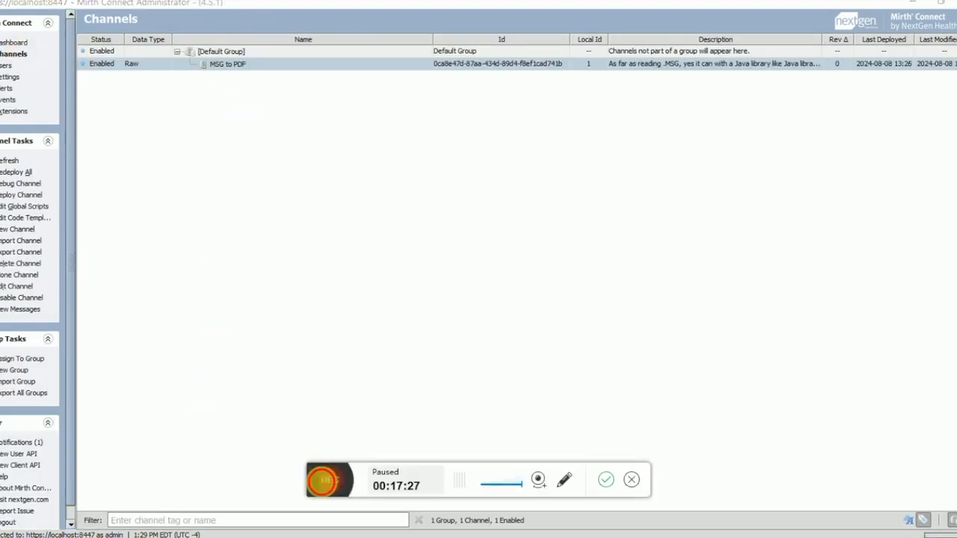
{"action": "left_click", "coordinate": [321, 485]}
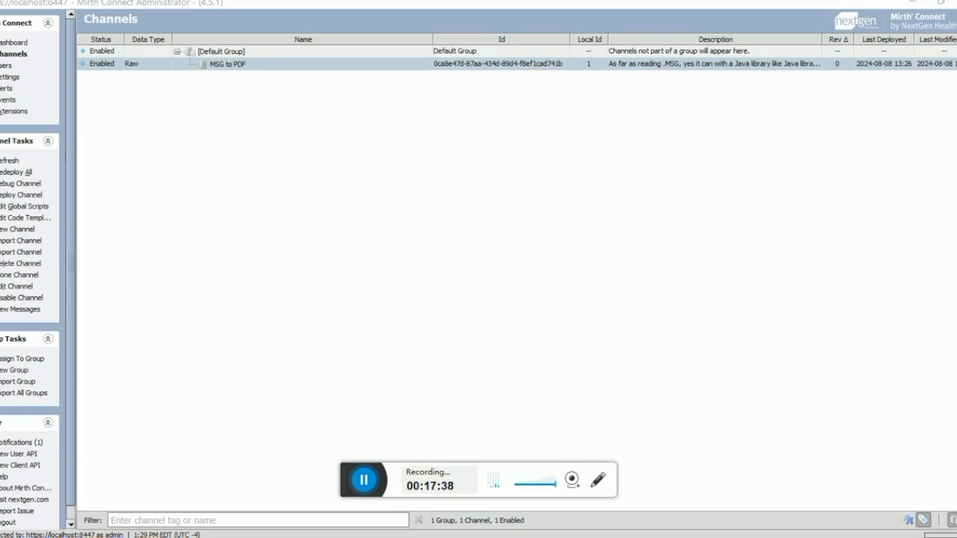
{"action": "left_click", "coordinate": [341, 537]}
{"action": "left_click", "coordinate": [634, 391]}
{"action": "left_click", "coordinate": [684, 142]}
{"action": "double_click", "coordinate": [641, 191]}
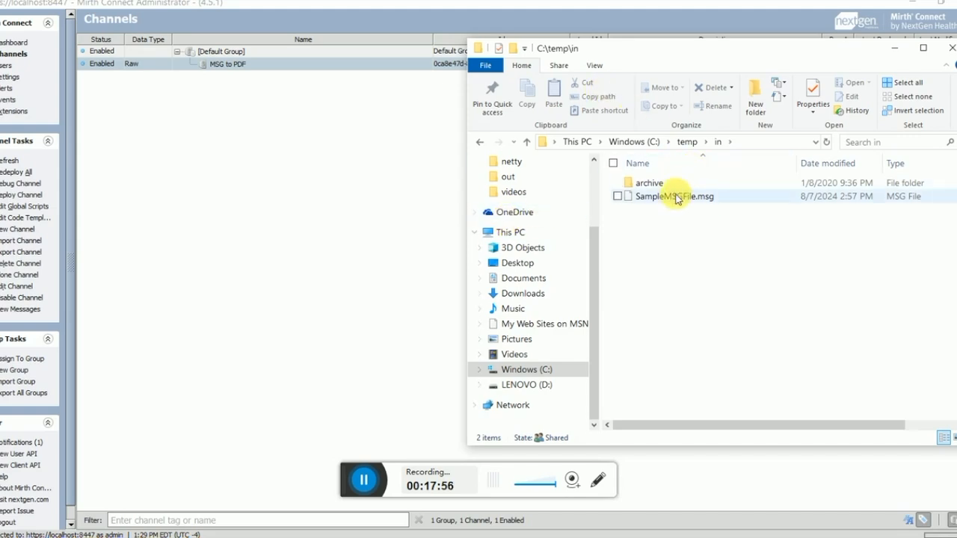
Step: Review the MSG to PDF channel settings, return to Channels, and bring the Notepad notes forward
{"action": "left_click", "coordinate": [344, 136]}
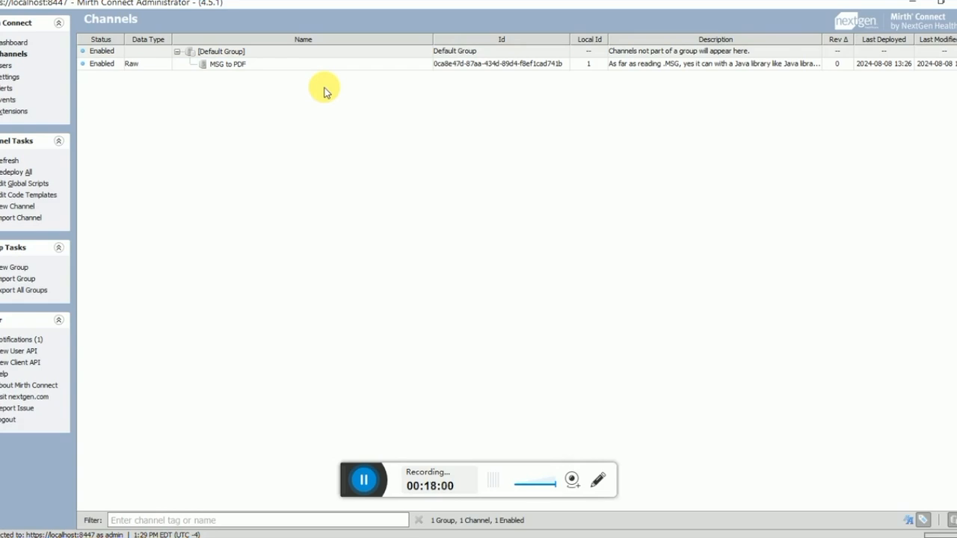
{"action": "left_click", "coordinate": [241, 67]}
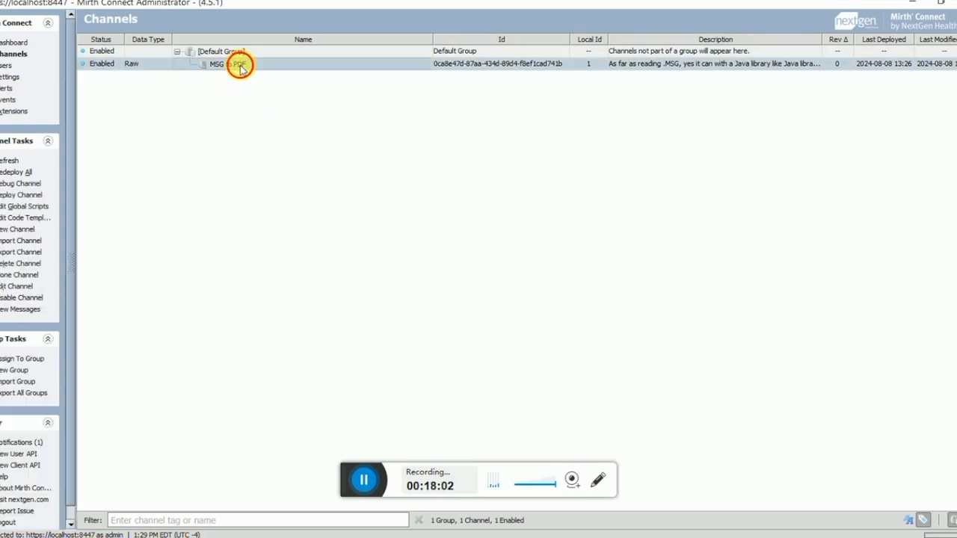
{"action": "left_click", "coordinate": [363, 479]}
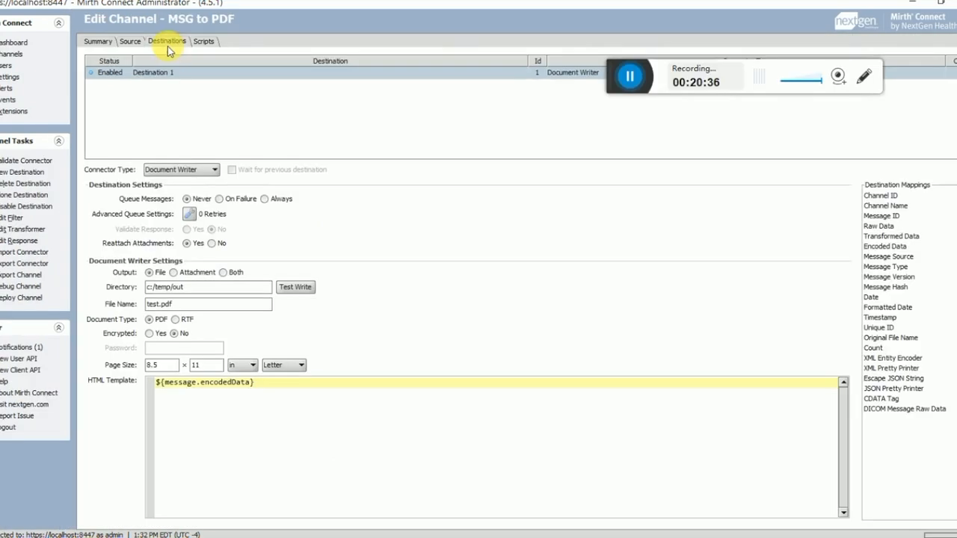
{"action": "left_click", "coordinate": [12, 54]}
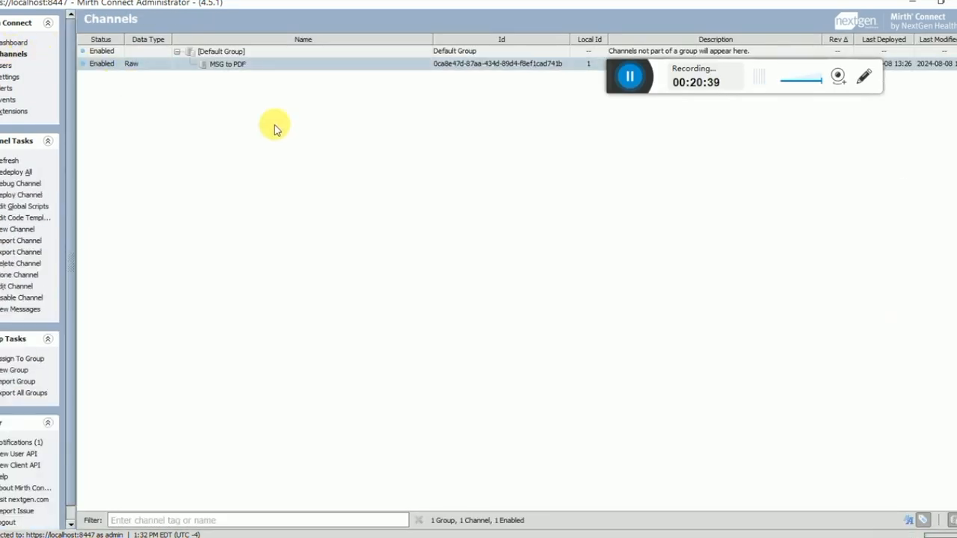
{"action": "left_click", "coordinate": [627, 89]}
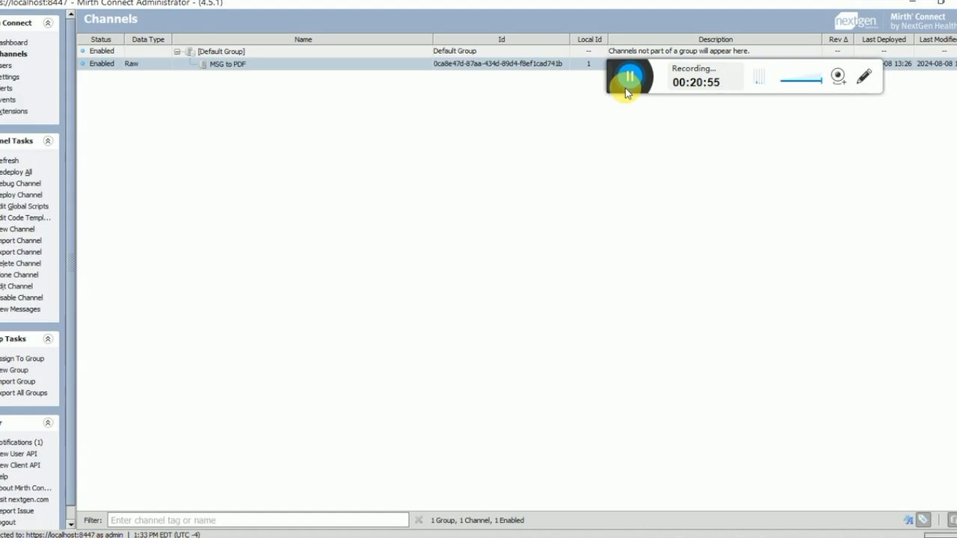
{"action": "left_click", "coordinate": [685, 537]}
Step: Replace all text in '3 easy steps.txt' with the contact e-mail address followed by blank lines
{"action": "left_click", "coordinate": [429, 261]}
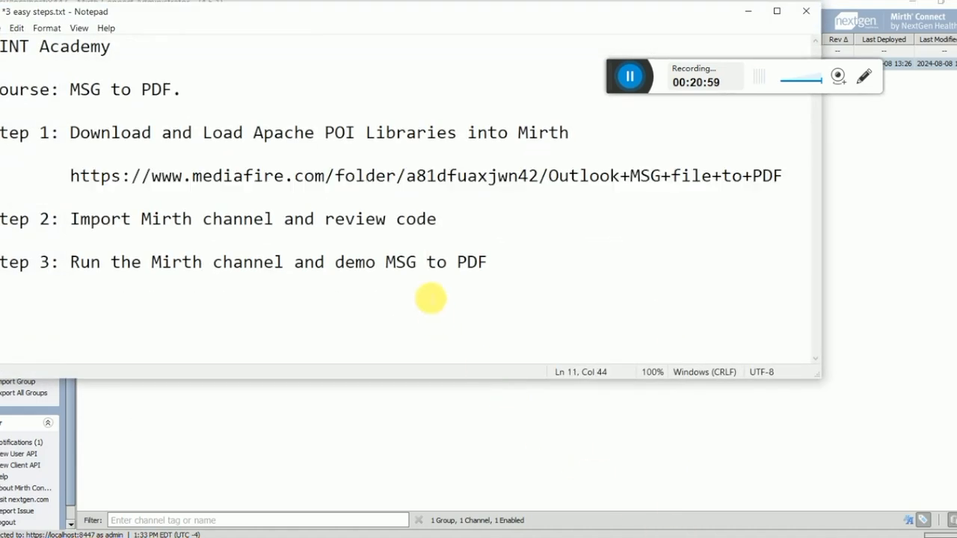
{"action": "key", "text": "Return"}
{"action": "key", "text": "Return"}
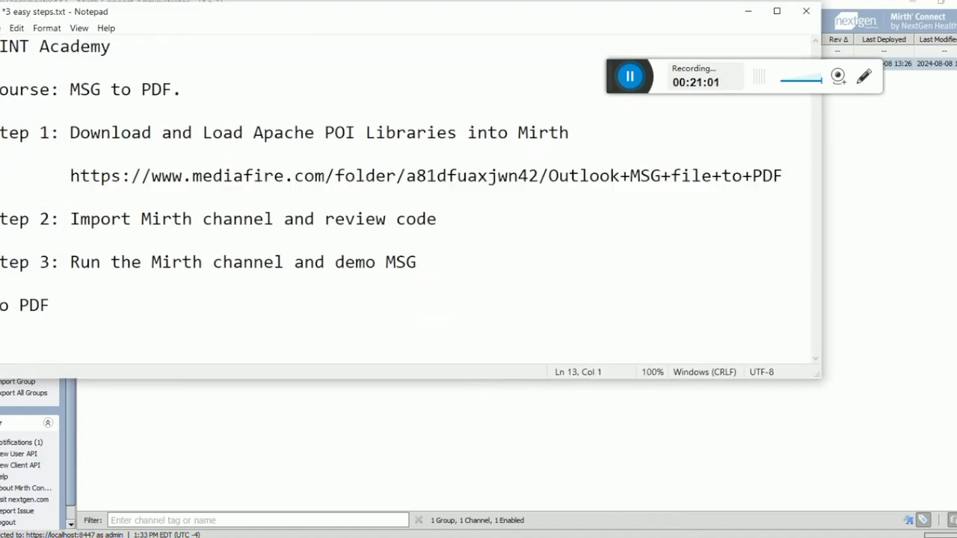
{"action": "key", "text": "ctrl+a"}
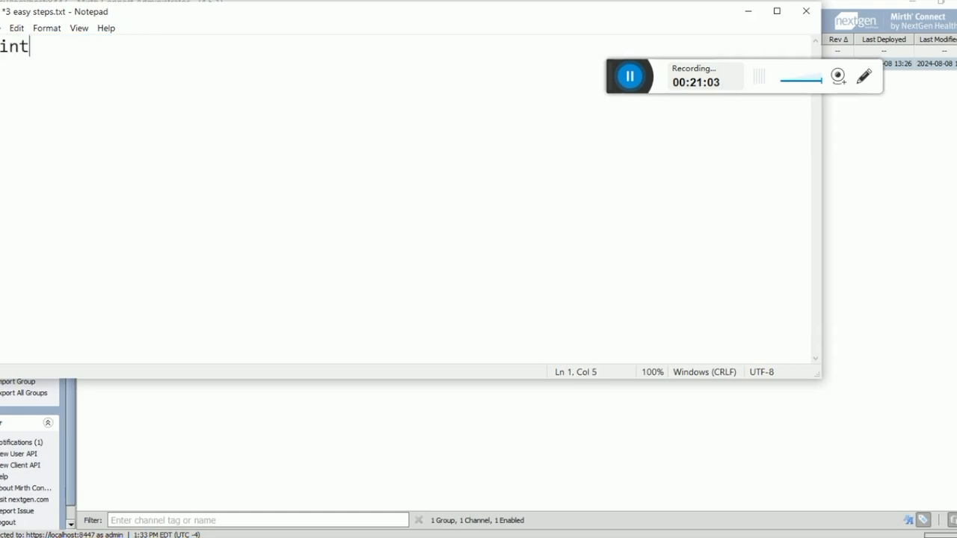
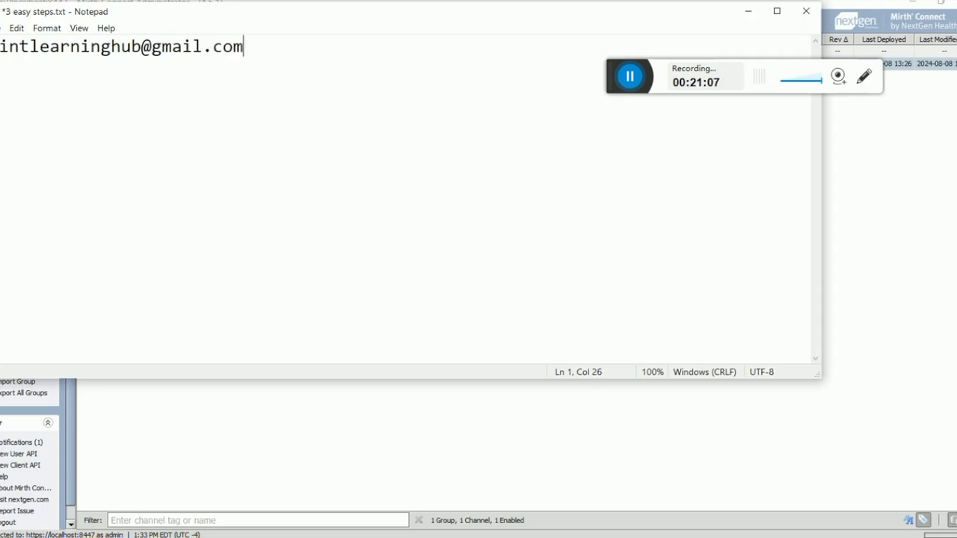
{"action": "key", "text": "Return"}
{"action": "key", "text": "Return"}
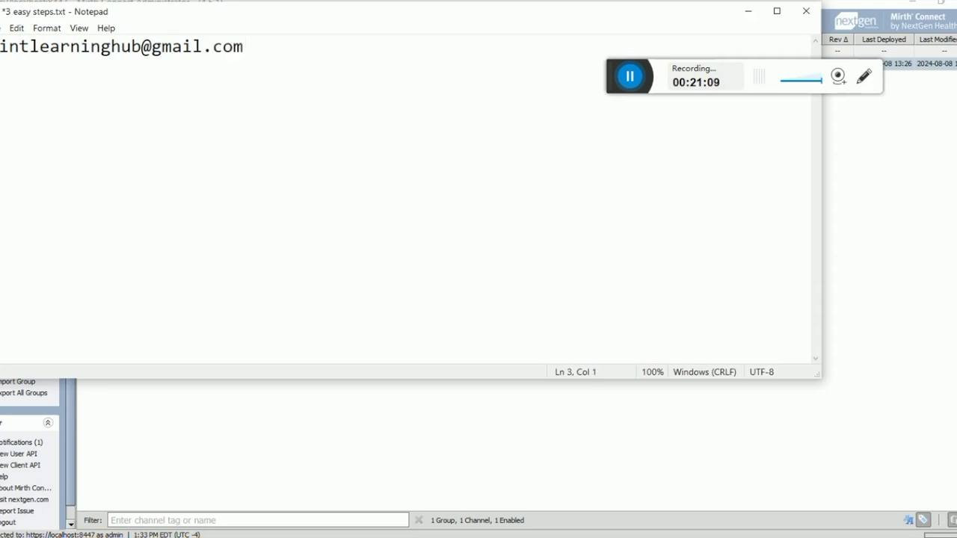